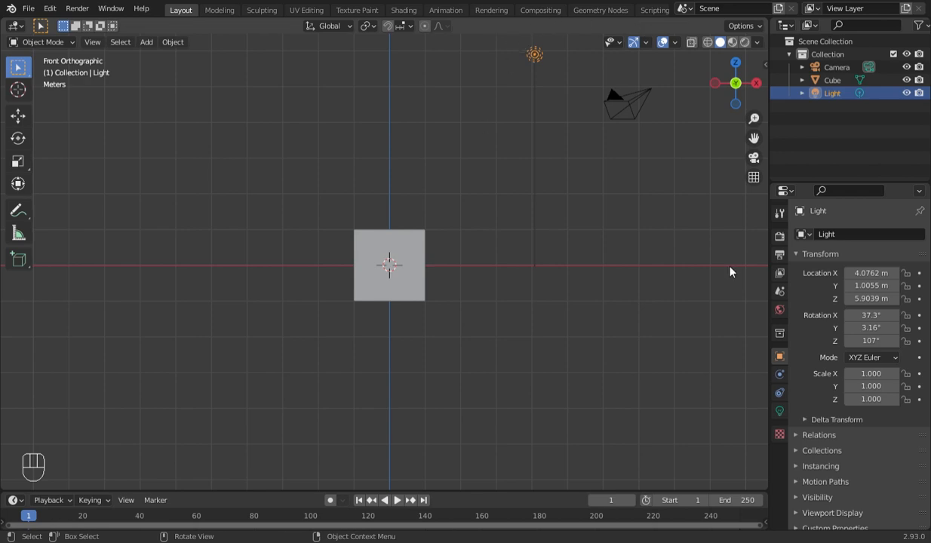
- Add a centred loop cut to the default cube that divides it into front and back halves
scroll(423, 265, up, 2)
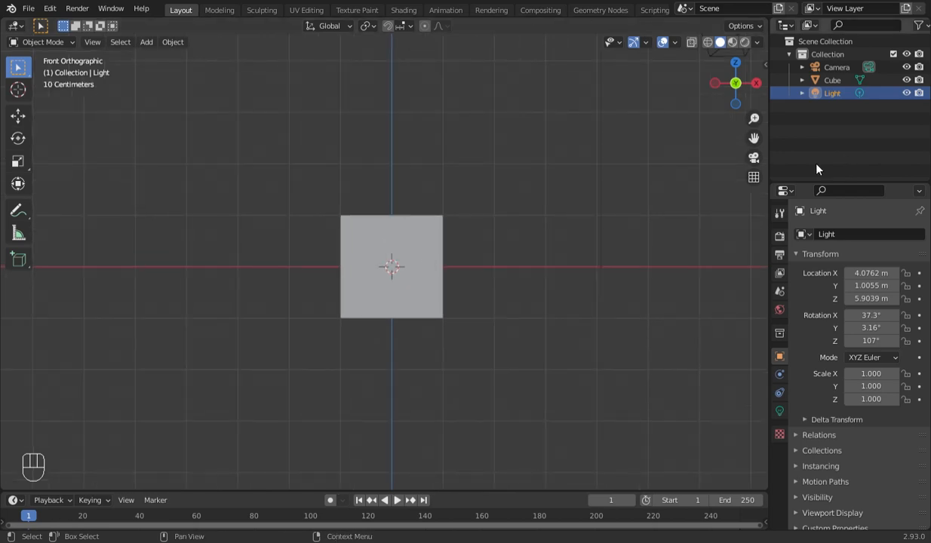
drag(754, 138, 780, 147)
scroll(504, 296, down, 2)
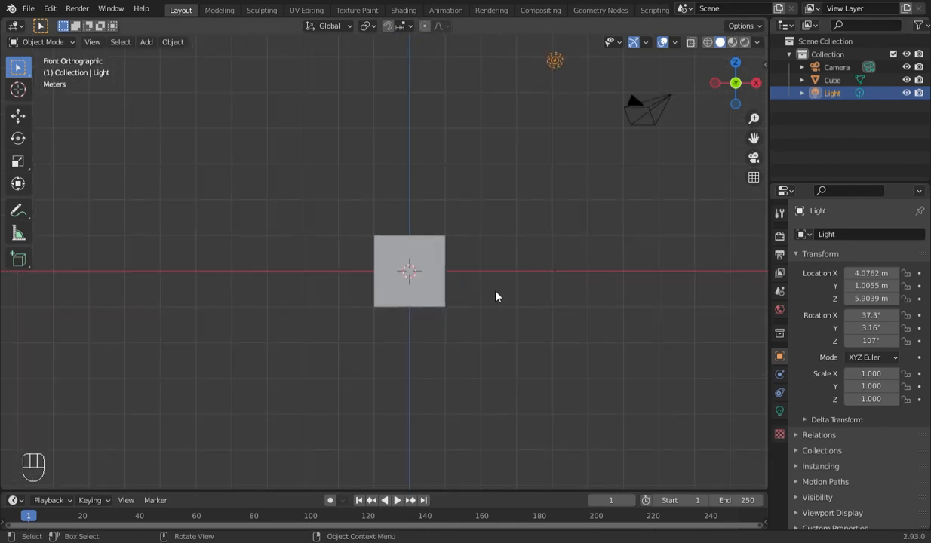
click(420, 297)
key(Tab)
key(KP_7)
key(ctrl+r)
click(451, 226)
click(450, 226)
- Delete the vertices of the cube's back half on the +Y side, keeping the front half
key(alt+z)
drag(359, 164, 485, 205)
key(x)
click(480, 202)
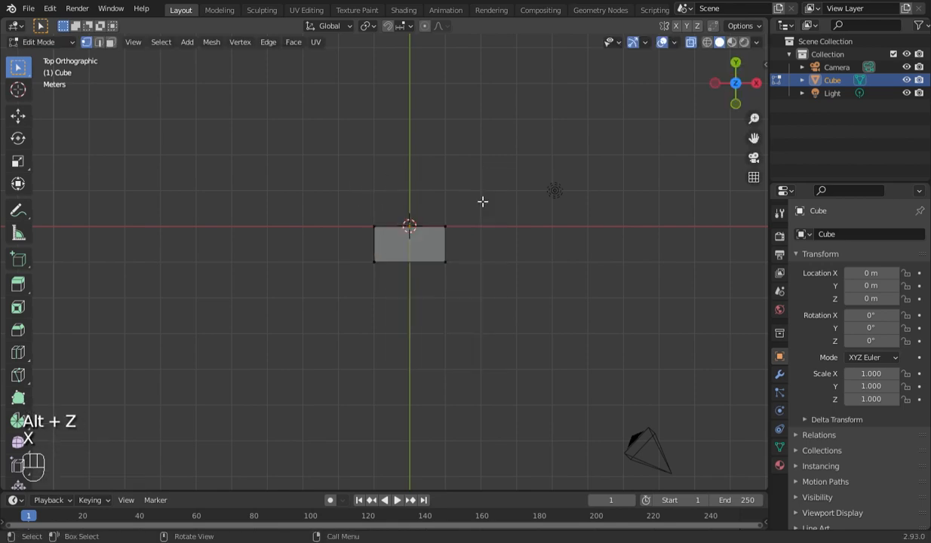
- Move the entire half cube about 0.54 m along Y to roughly centre it on the origin
key(KP_1)
key(KP_7)
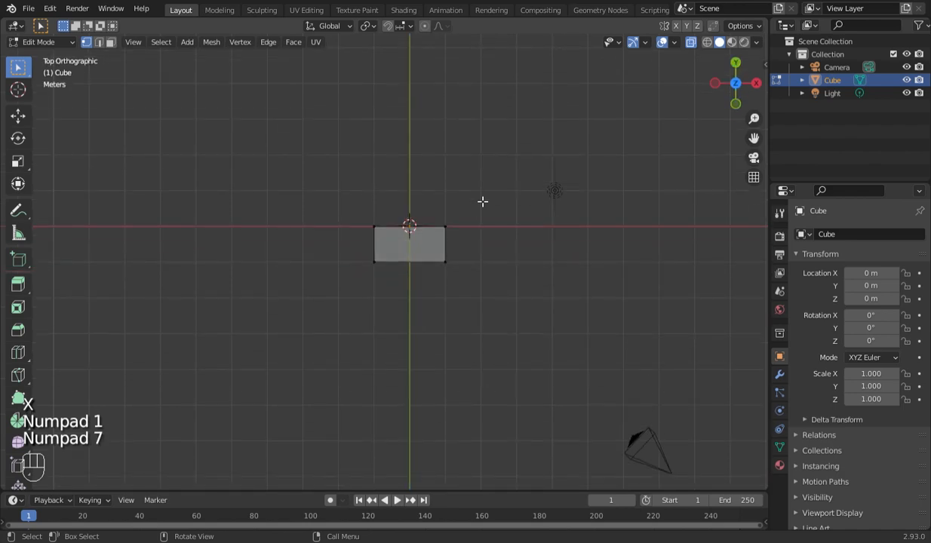
key(a)
key(g)
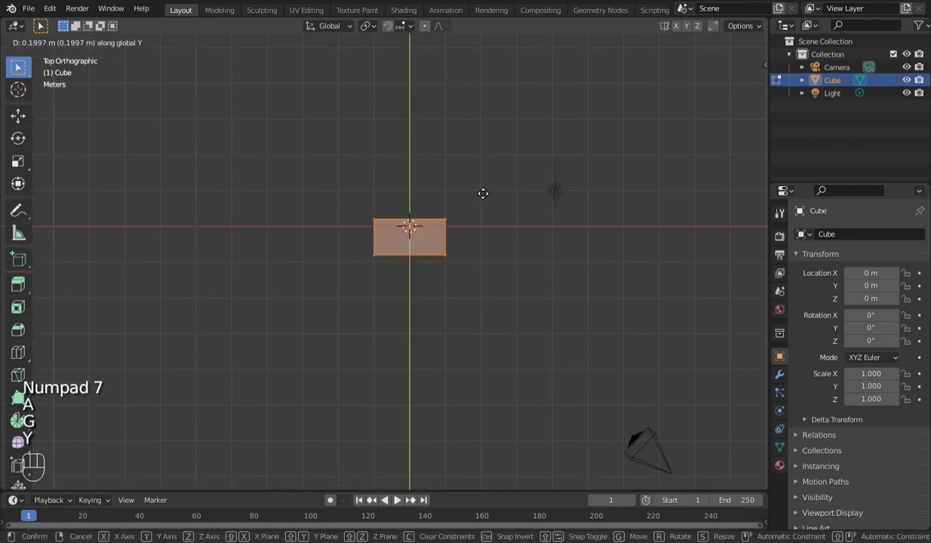
key(y)
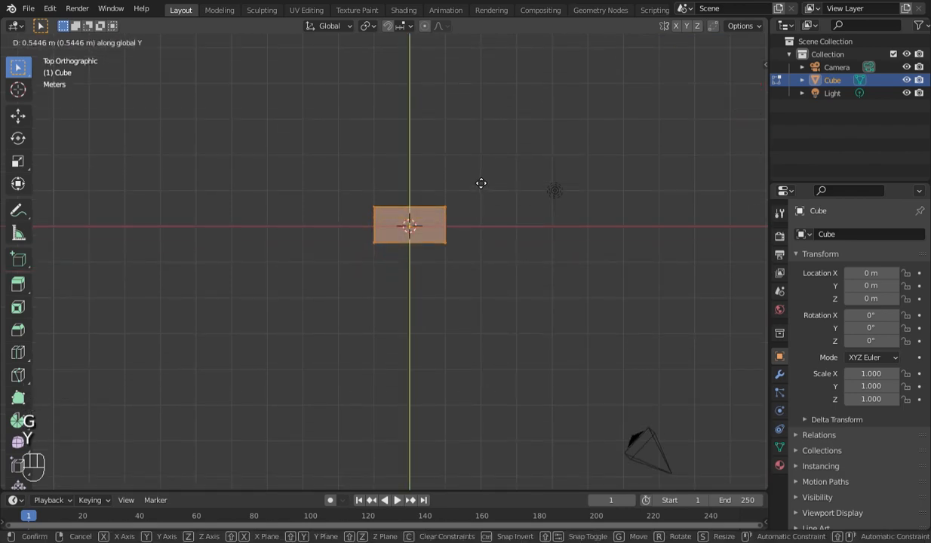
click(480, 184)
- Try to widen the half cube by moving its +X side vertices along X with X-ray off, and undo the move
key(KP_1)
scroll(470, 188, down, 3)
scroll(470, 189, up, 5)
key(Tab)
key(Tab)
key(alt+z)
drag(441, 213, 521, 374)
key(g)
key(x)
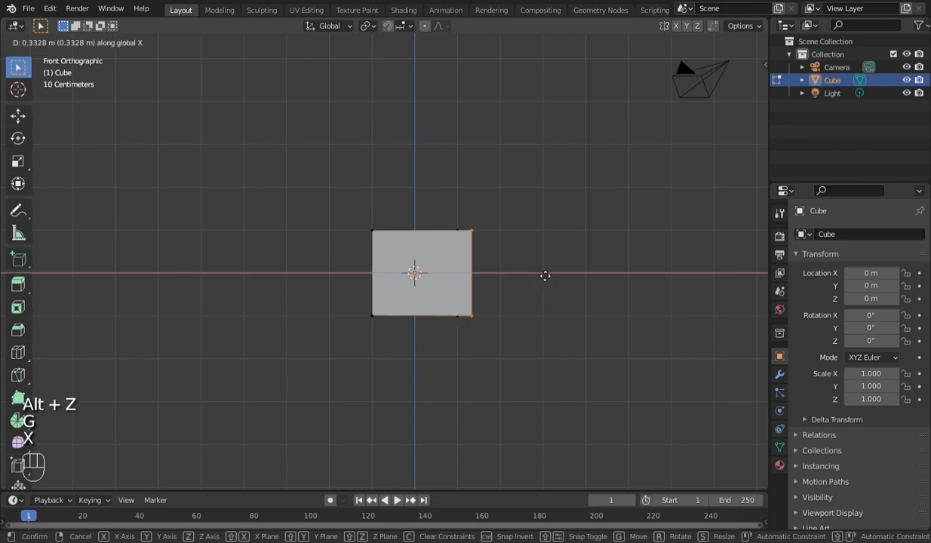
click(565, 282)
key(ctrl+z)
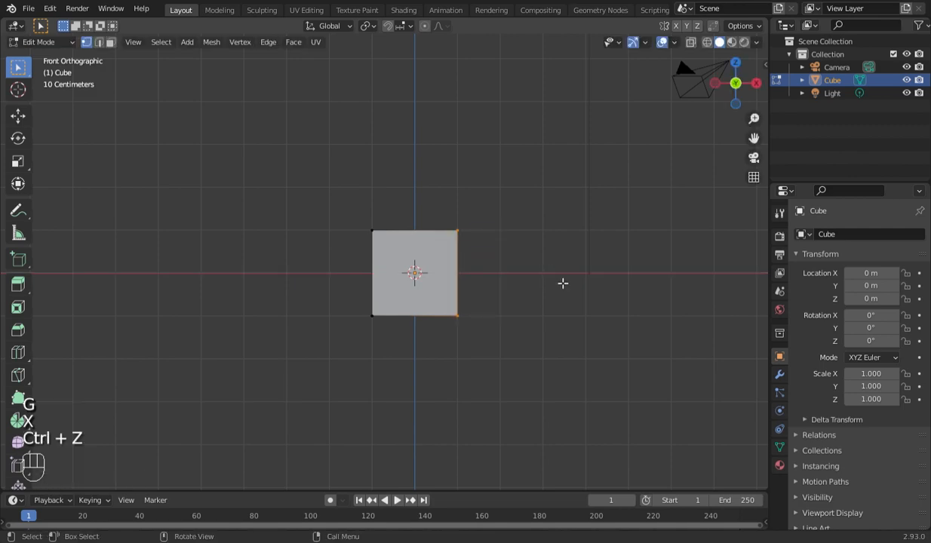
- Select all +X side vertices through the mesh with X-ray on and move them outward along X to widen the box
key(alt+z)
drag(456, 273, 510, 341)
key(g)
key(x)
click(555, 303)
key(Tab)
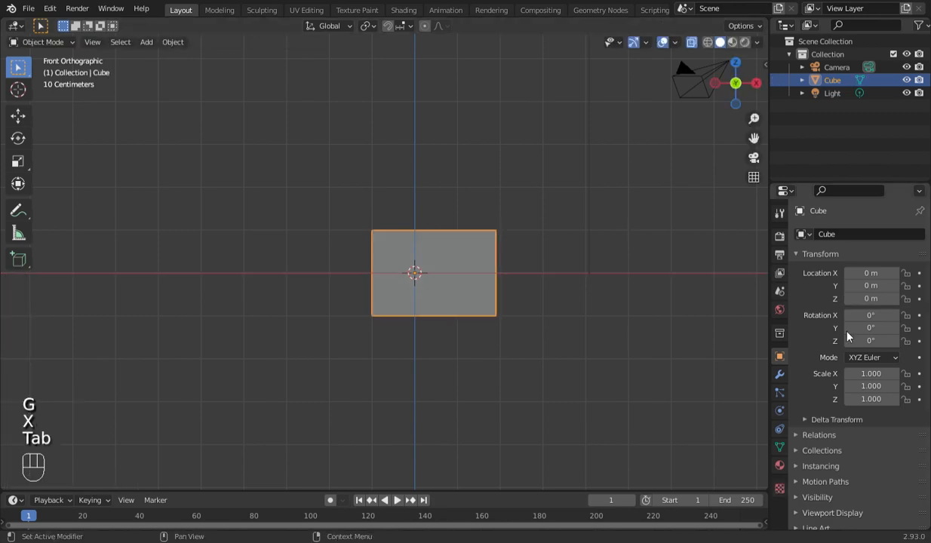
- Add a Bevel modifier to the box and set its amount to 0.12 m
click(779, 374)
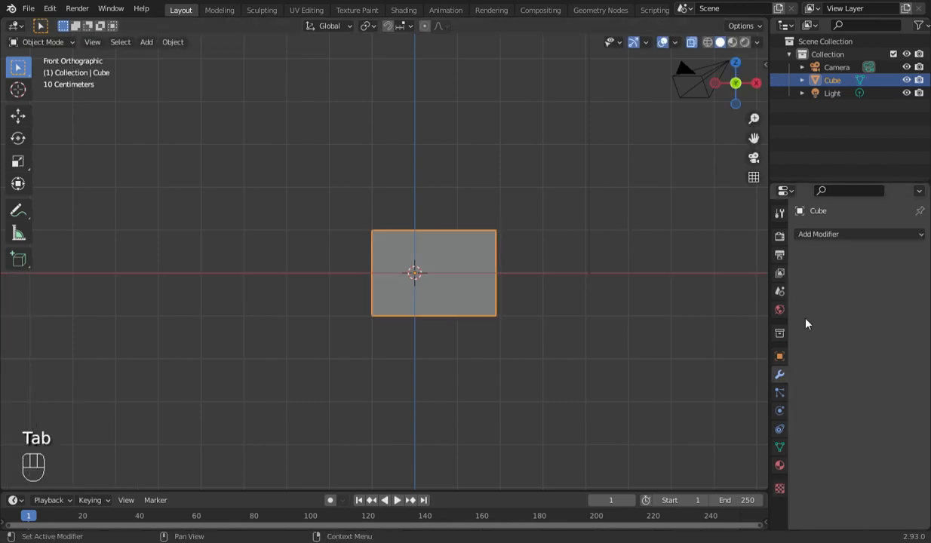
click(833, 236)
click(650, 274)
scroll(604, 283, up, 2)
drag(874, 305, 884, 305)
drag(754, 138, 681, 145)
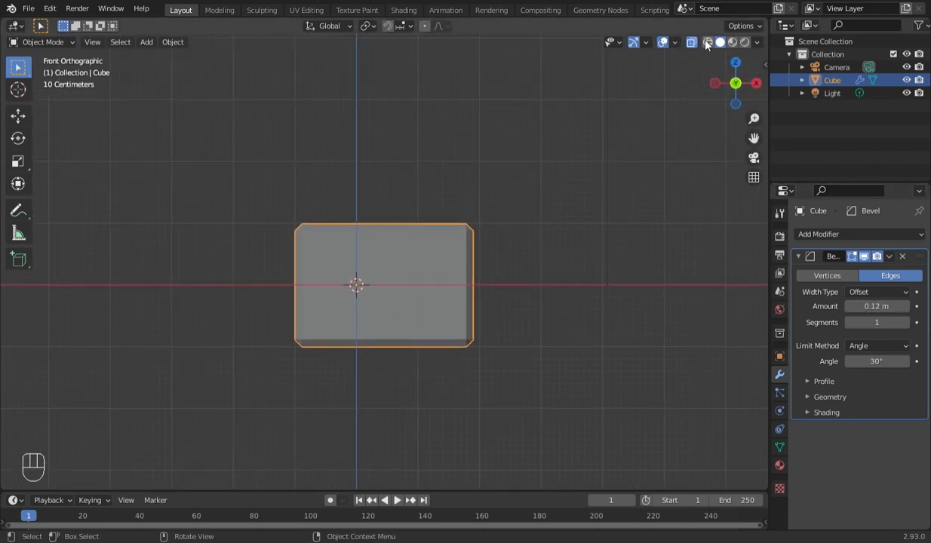
- Turn off X-ray, deselect the box, and set the bevel amount to 0.13 m with 3 segments
key(alt+a)
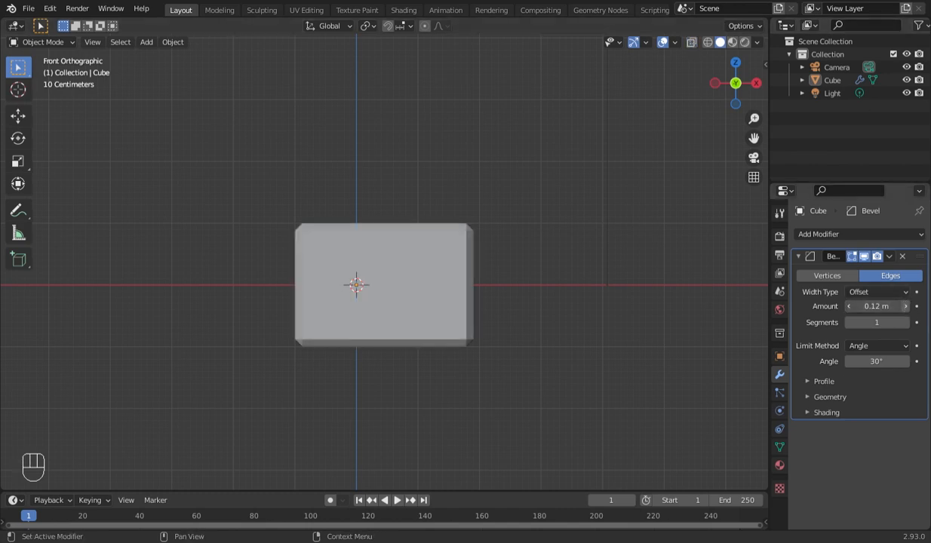
click(907, 307)
click(907, 308)
click(848, 308)
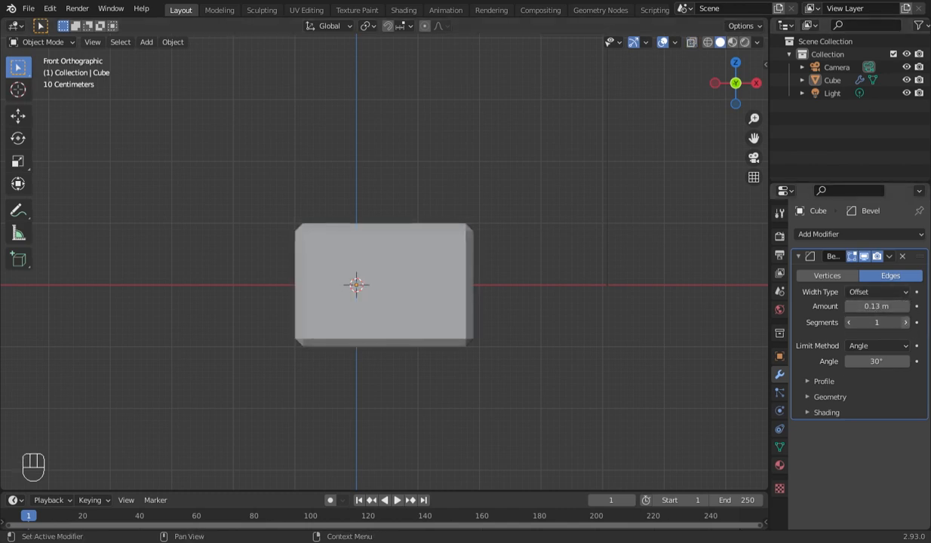
drag(876, 322, 898, 323)
- Duplicate the bevelled box in place
click(417, 285)
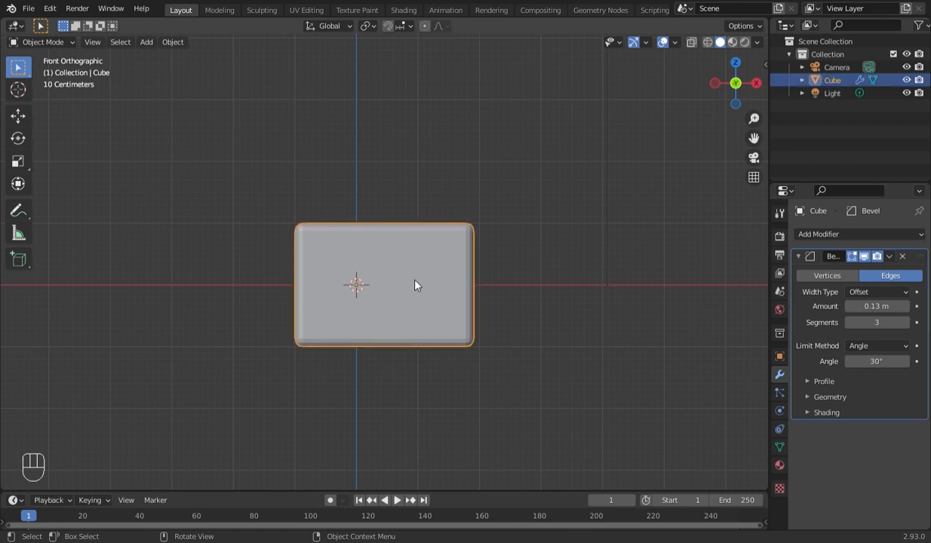
key(shift+d)
right_click(417, 285)
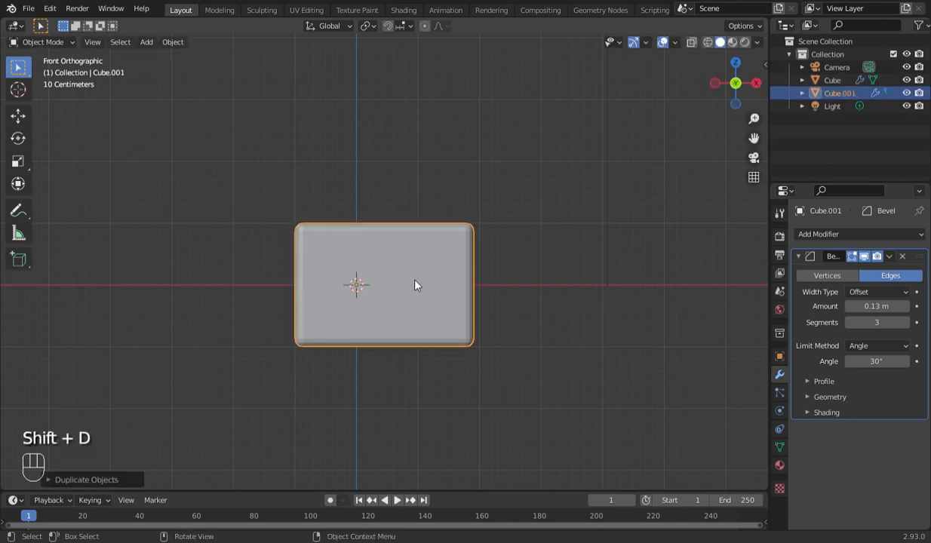
- Fill the duplicate box's open back with a face built from its +Y vertices
key(KP_3)
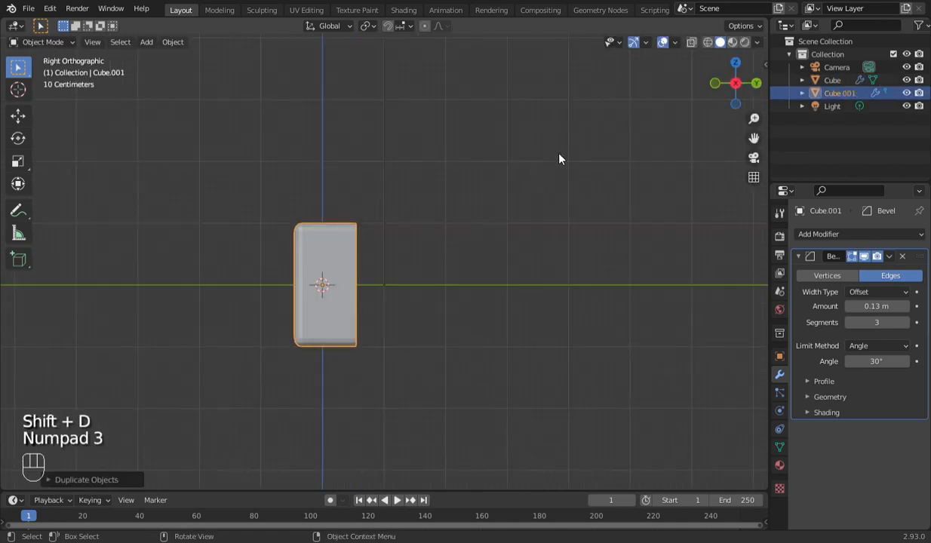
key(Tab)
key(Tab)
key(Tab)
key(alt+space)
key(alt+z)
drag(323, 193, 386, 363)
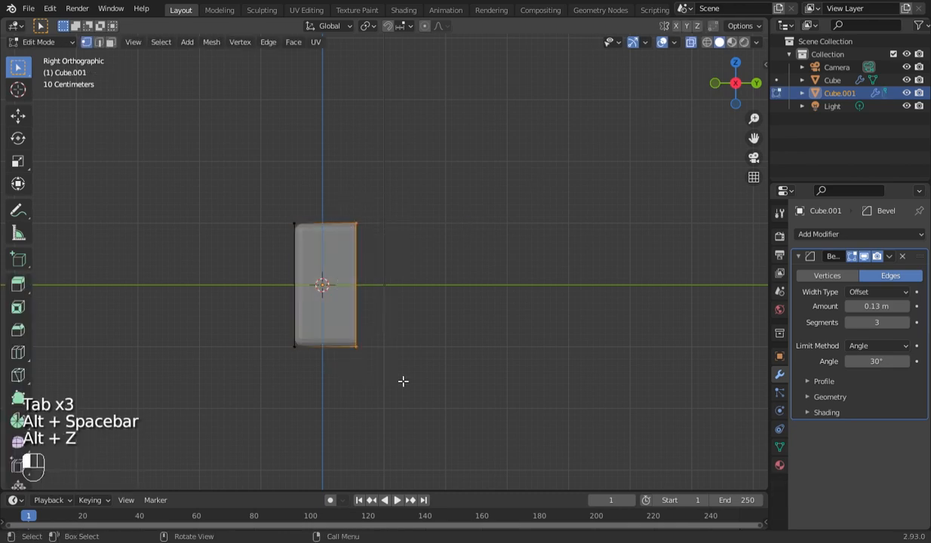
key(f)
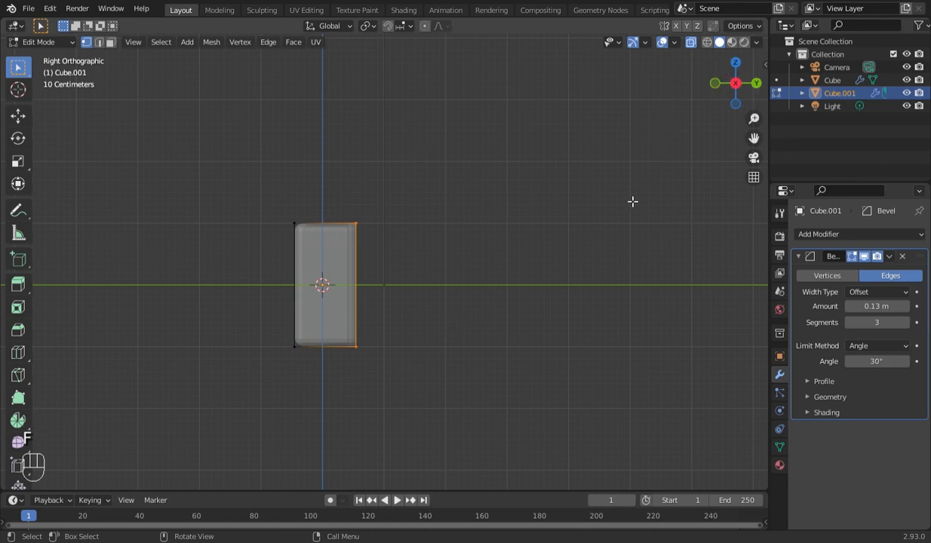
- Leave Edit Mode, then select and hide the original Cube so only the duplicate box is shown
key(KP_1)
key(Tab)
click(420, 273)
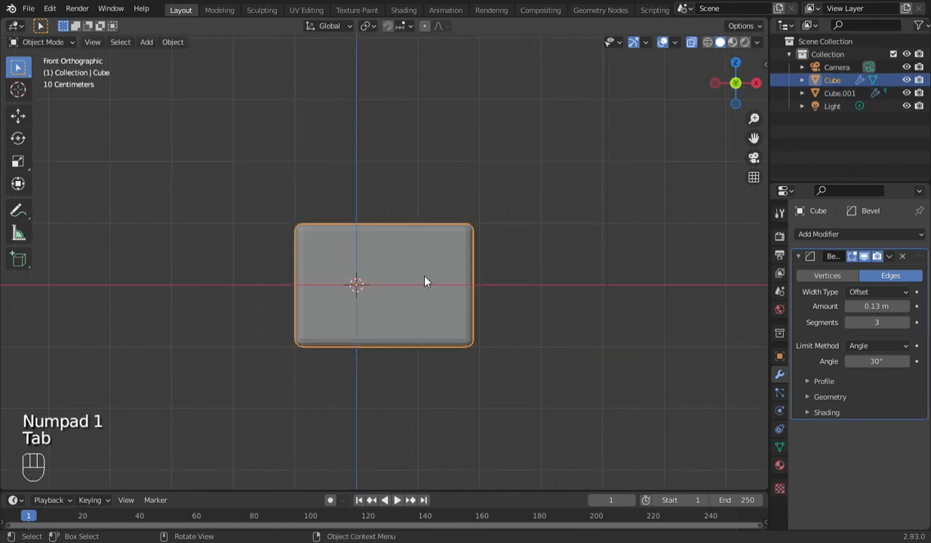
key(h)
drag(714, 85, 758, 92)
key(KP_1)
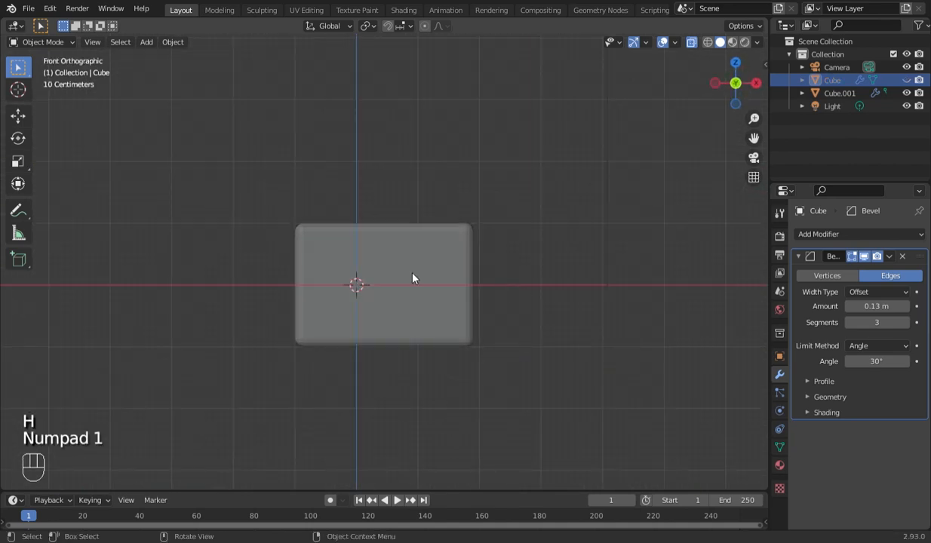
- Move the front vertices of Cube.001 slightly outward along negative Y to deepen the box
click(412, 276)
key(KP_7)
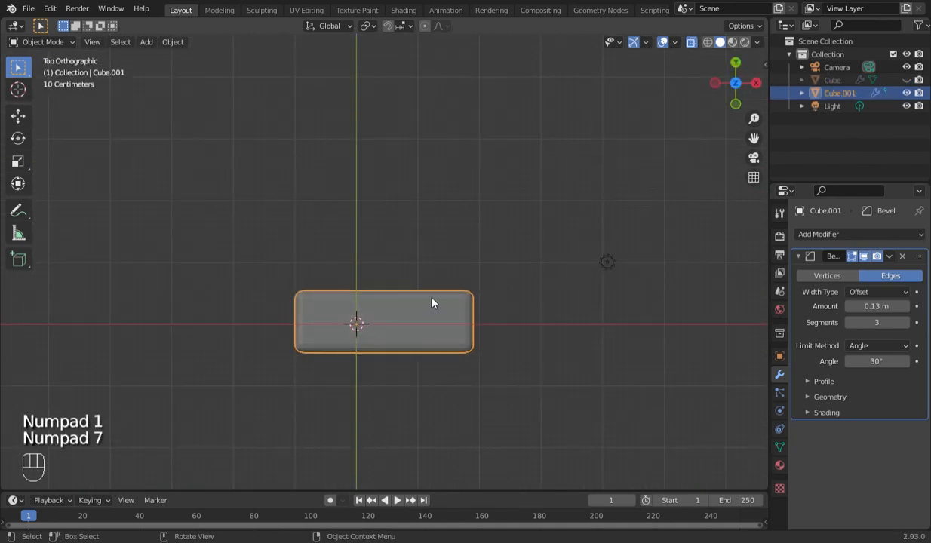
key(Tab)
drag(264, 327, 513, 453)
key(g)
key(y)
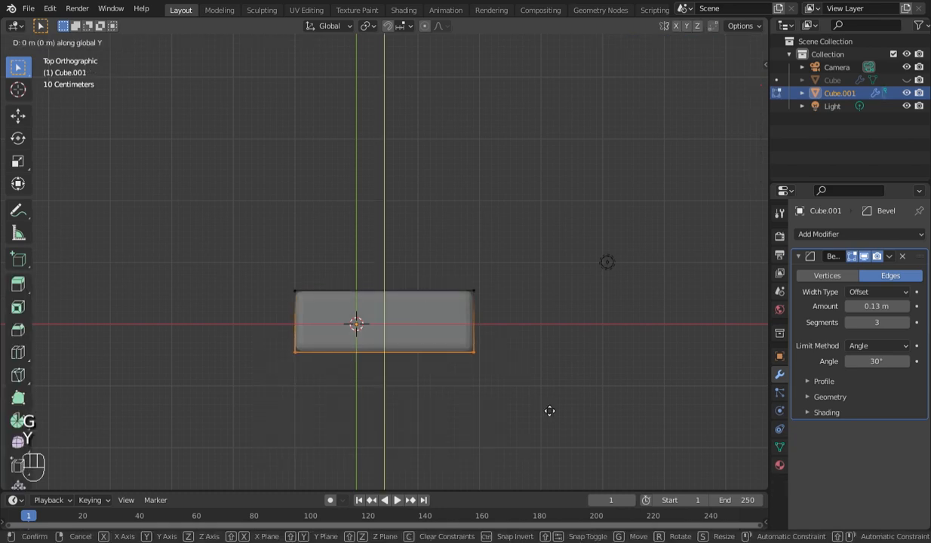
click(550, 414)
- Inspect Cube.001 from the right side, leave Edit Mode, and unhide the original Cube
key(KP_1)
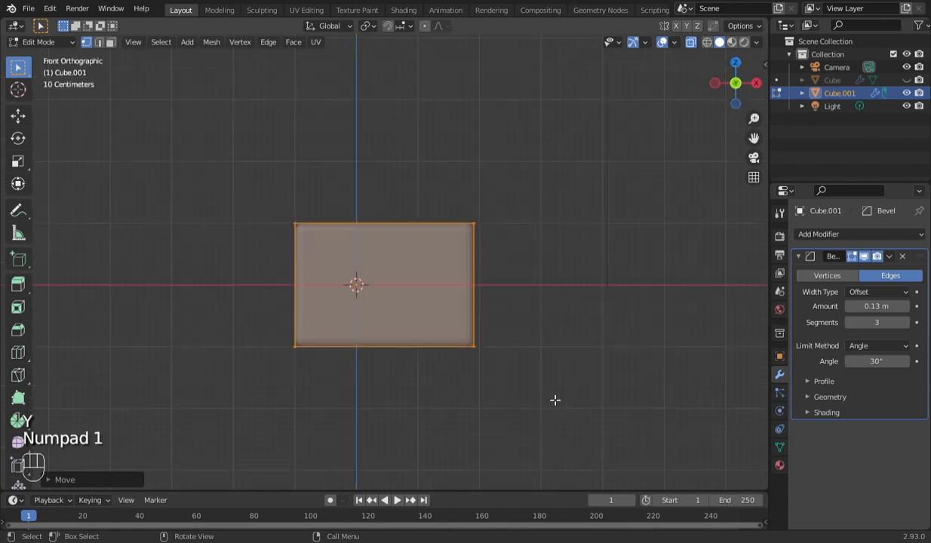
click(757, 83)
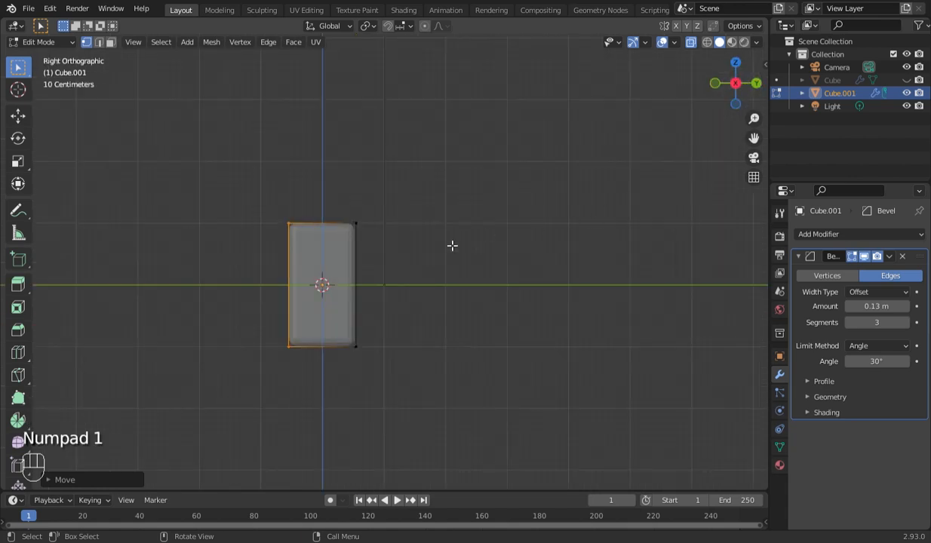
scroll(445, 254, up, 2)
drag(759, 146, 851, 144)
scroll(482, 258, up, 2)
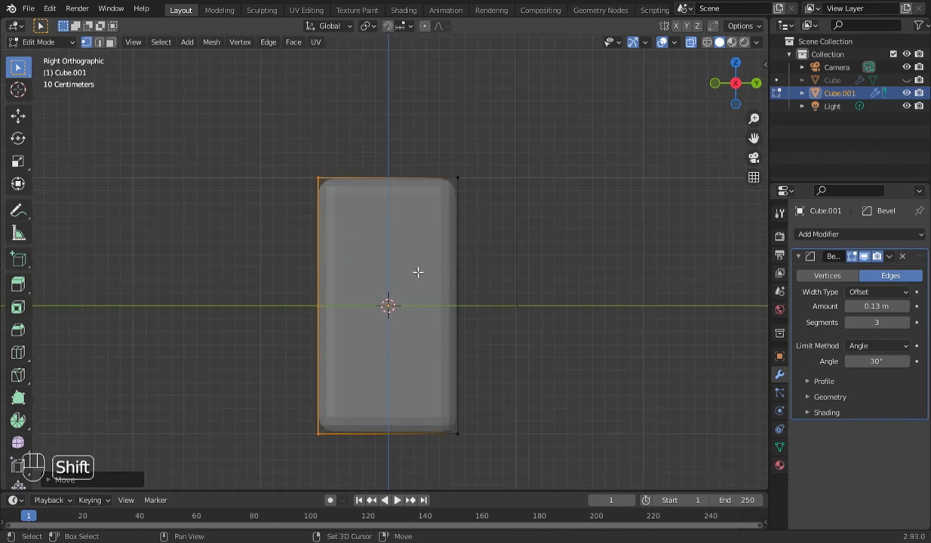
key(shift+a)
key(Tab)
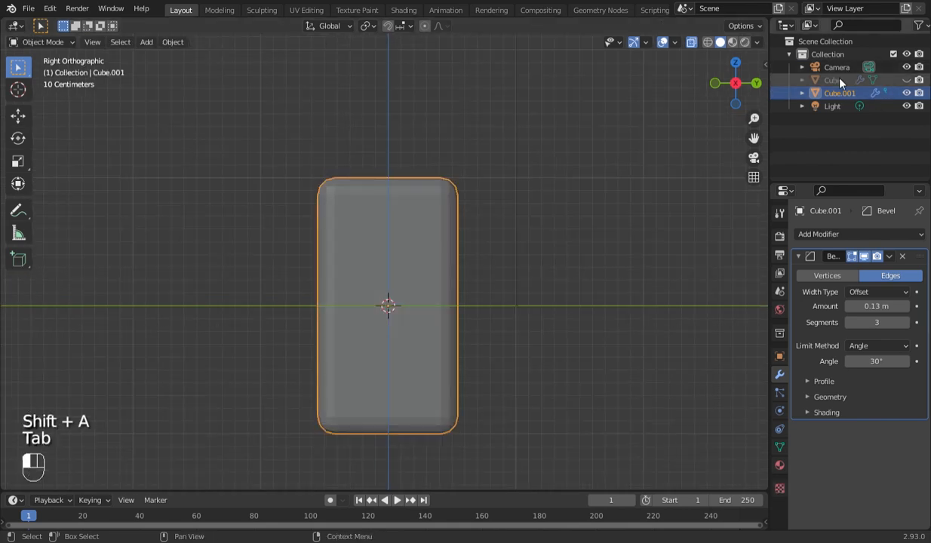
click(833, 80)
click(907, 80)
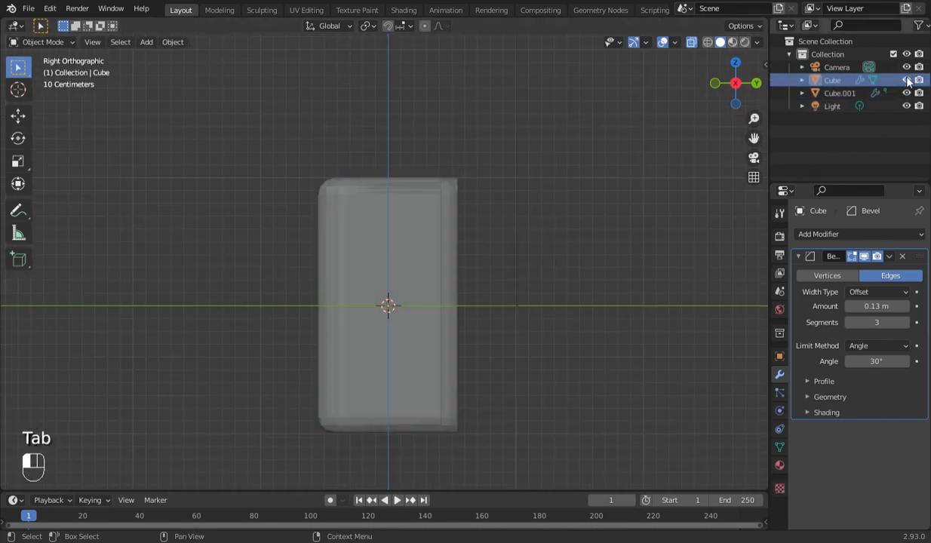
- Fill the original Cube's open back with a face built from its +Y vertices
key(alt+z)
key(Tab)
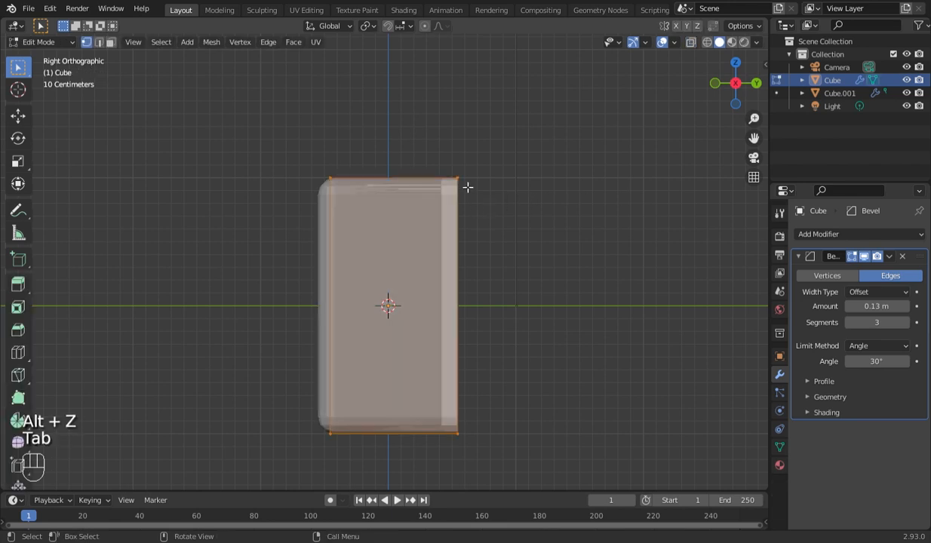
key(alt+z)
drag(424, 145, 502, 489)
key(f)
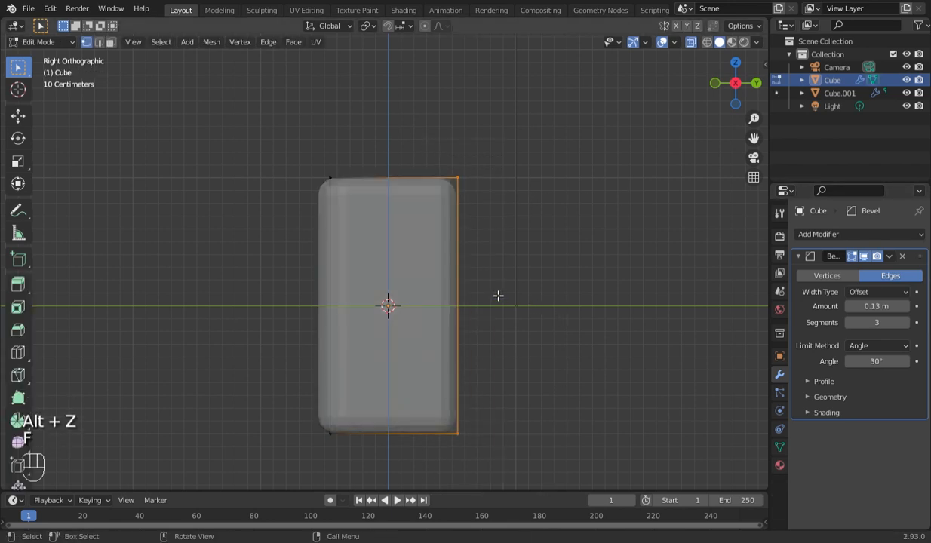
- Join the timeline area into the 3D viewport to enlarge the modelling view
right_click(524, 496)
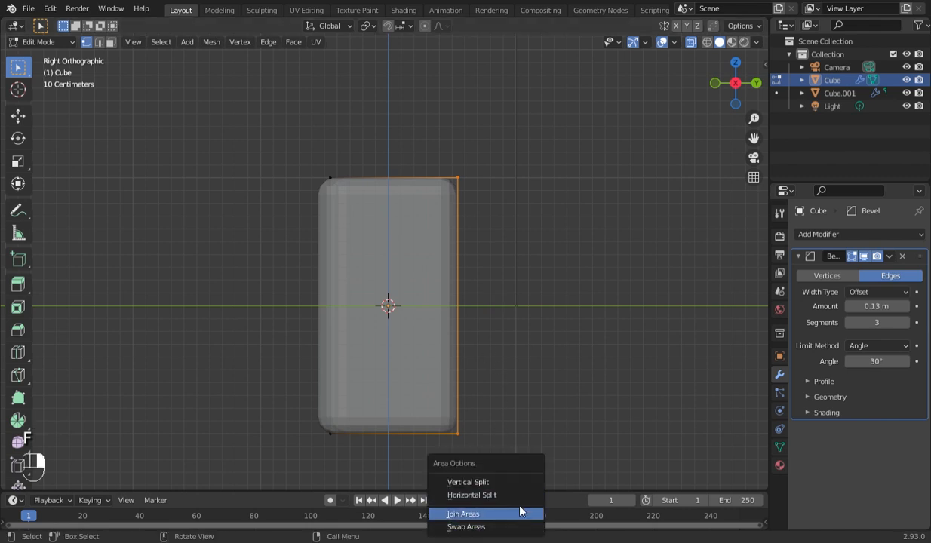
click(524, 513)
click(525, 516)
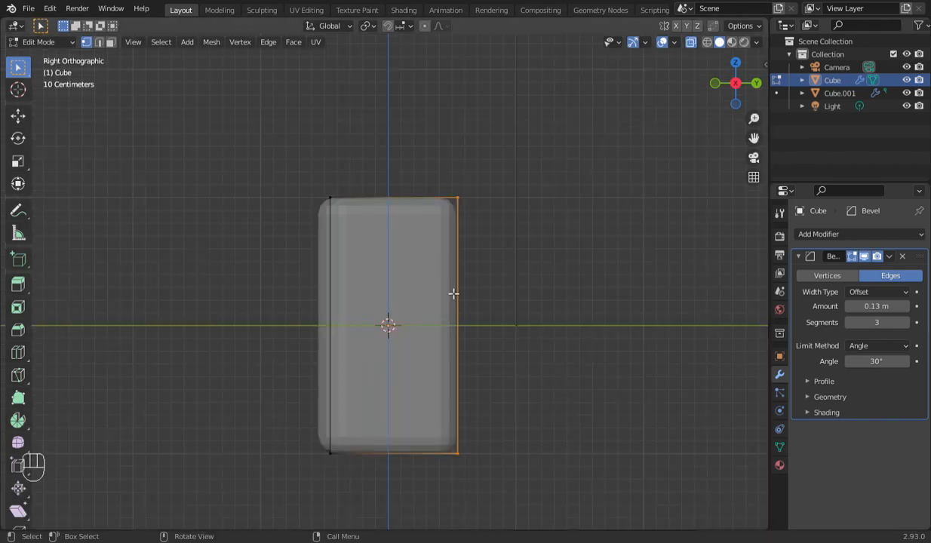
- Shift the original Cube's whole mesh about 0.05 m toward negative Y and scale it down well inside the outer box
key(a)
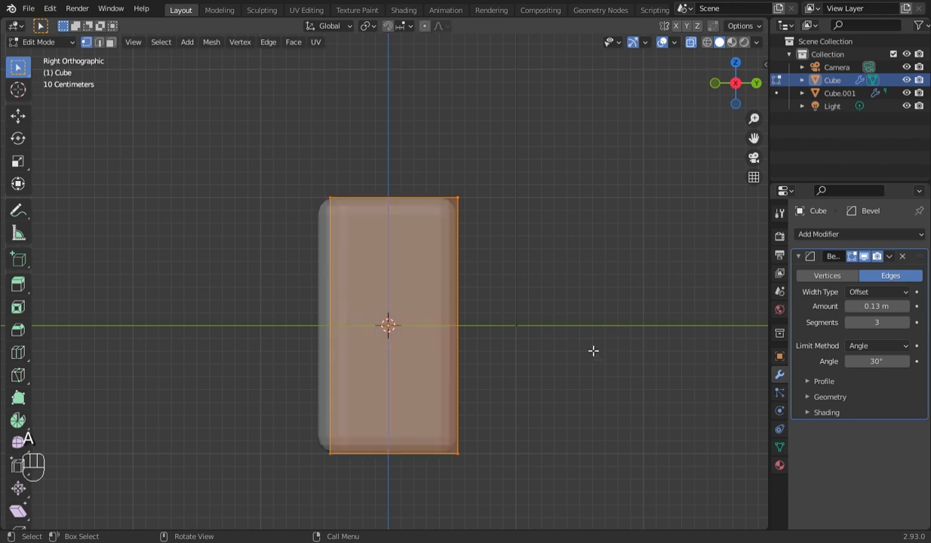
key(g)
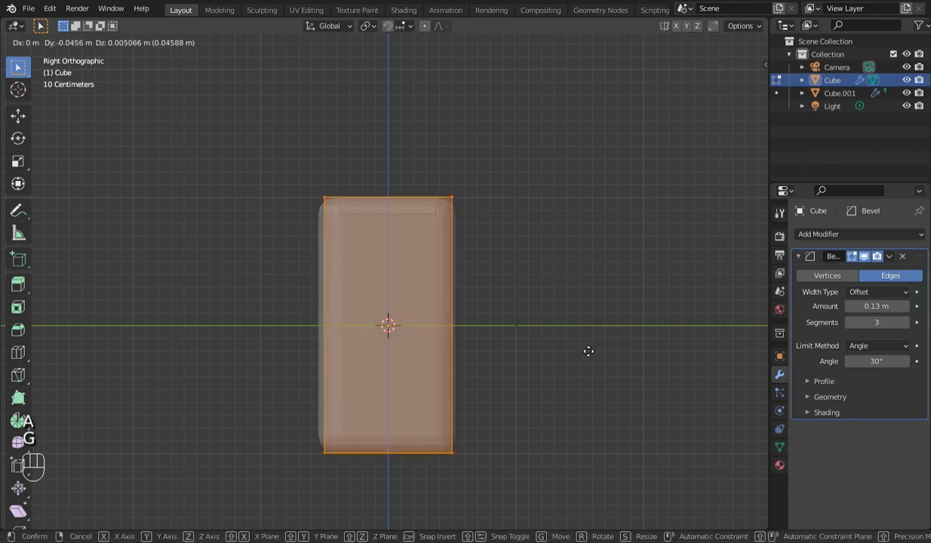
click(586, 350)
key(s)
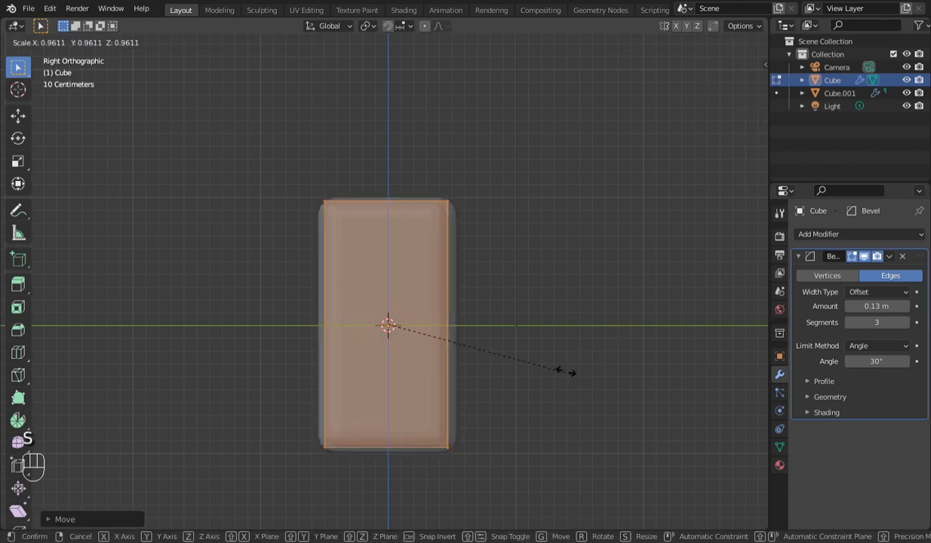
click(499, 323)
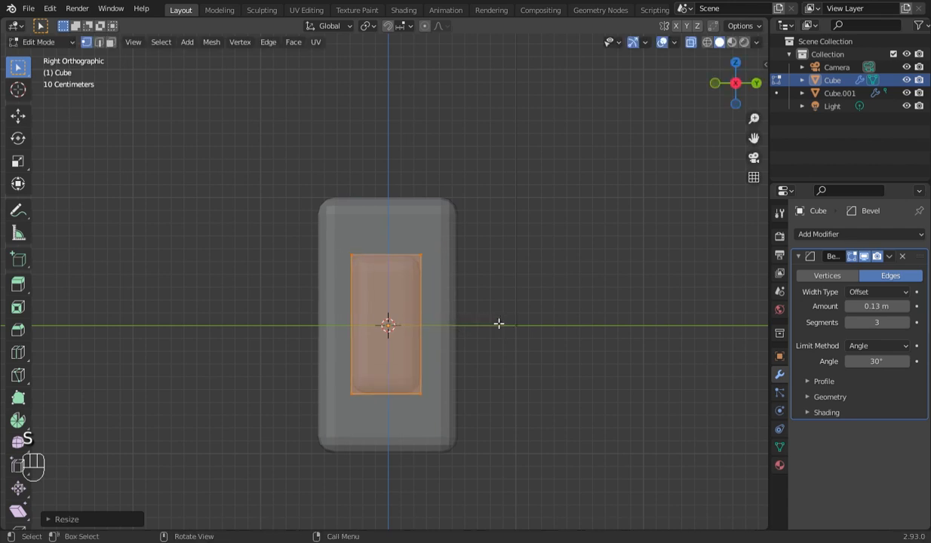
- Widen the inner Cube's mesh along Y to nearly the outer box's depth, shorten it along Z, and return to Object Mode
key(s)
key(x)
key(y)
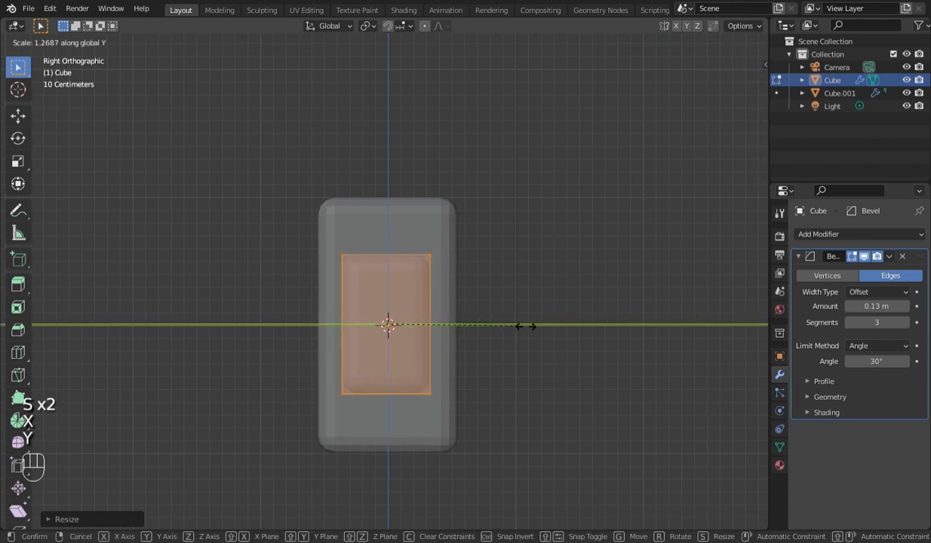
click(564, 339)
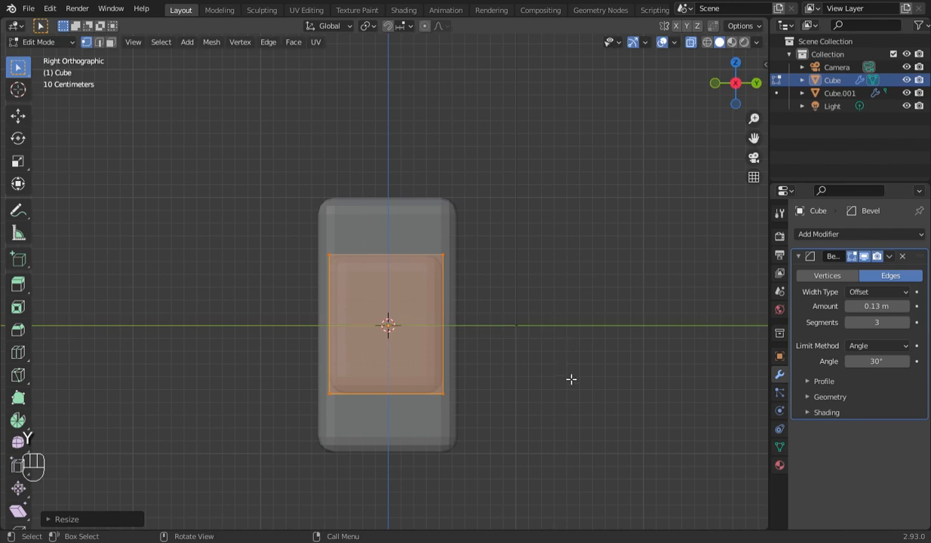
key(s)
key(z)
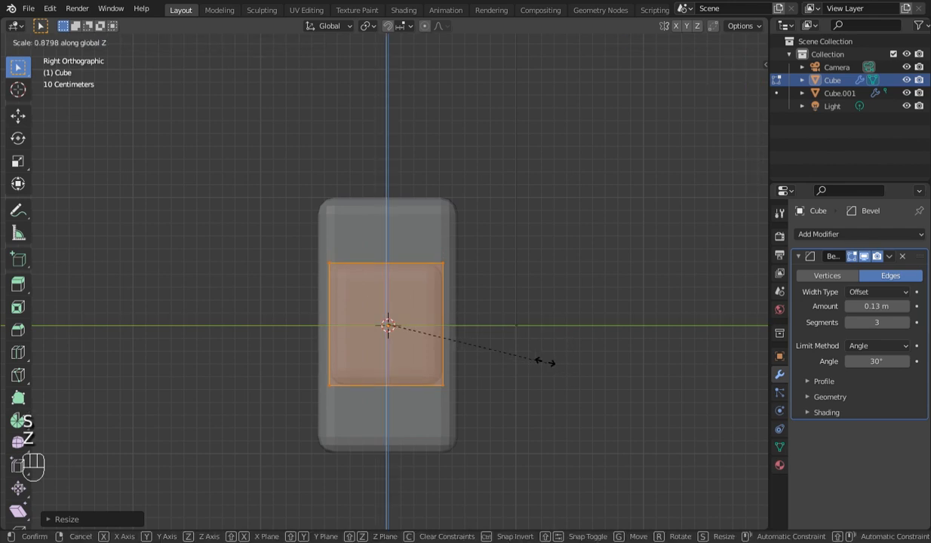
click(520, 345)
key(Tab)
- Scale the outer box Cube.001 slightly wider along Y, leaving it in Object Mode
click(431, 235)
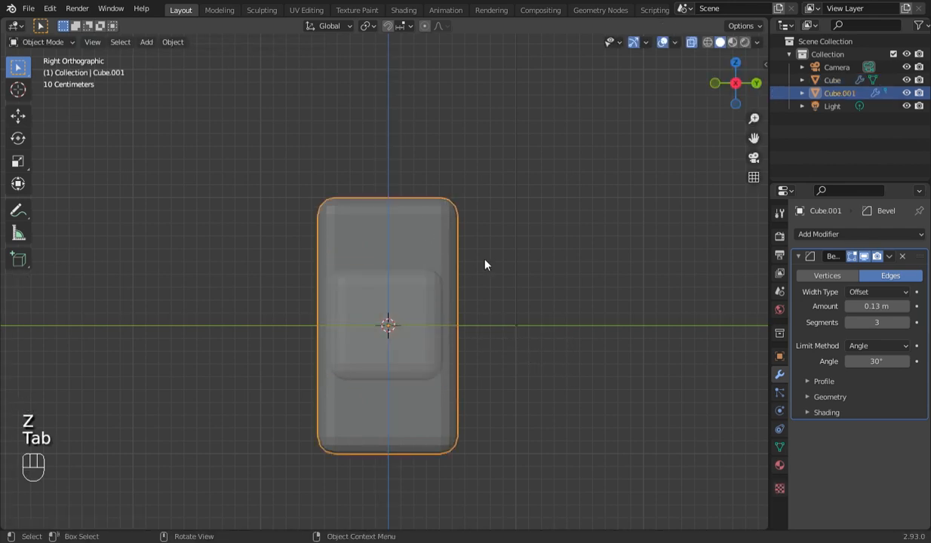
key(s)
key(x)
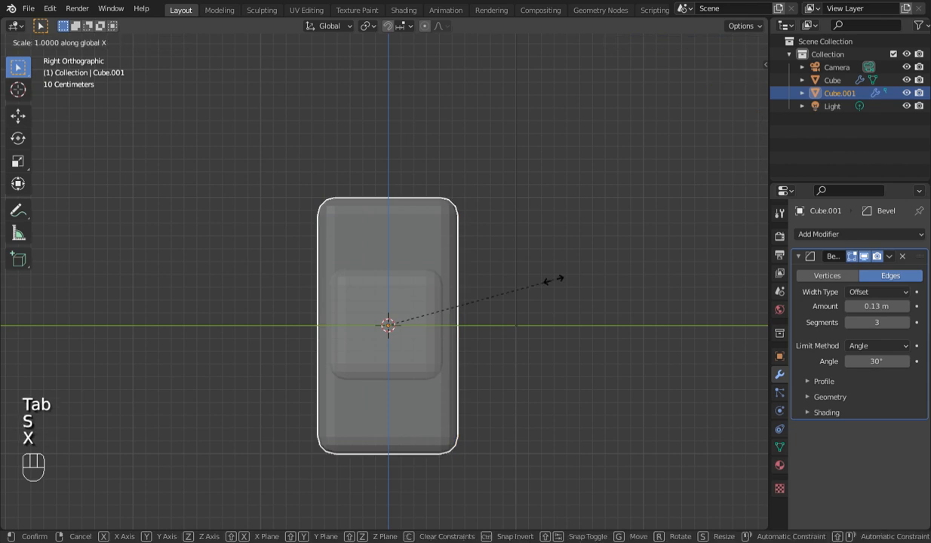
key(y)
click(561, 280)
key(Tab)
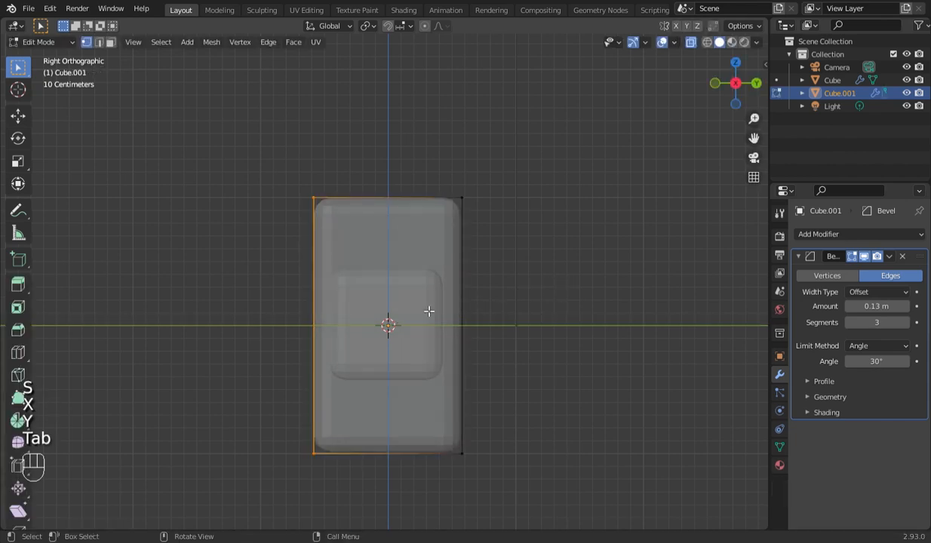
key(Tab)
- Scale the inner Cube slightly and move it along X until it protrudes just past the outer box's +X side
click(421, 317)
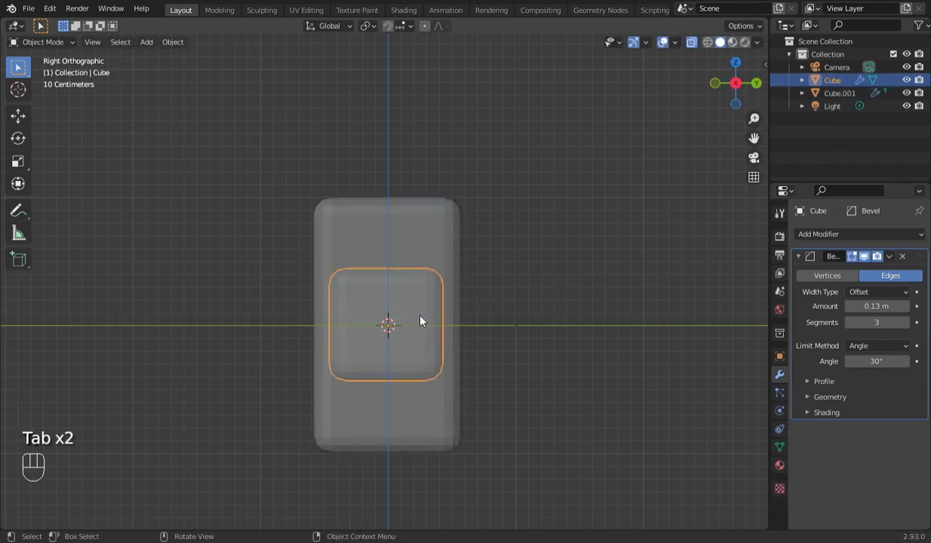
key(s)
click(542, 361)
key(KP_1)
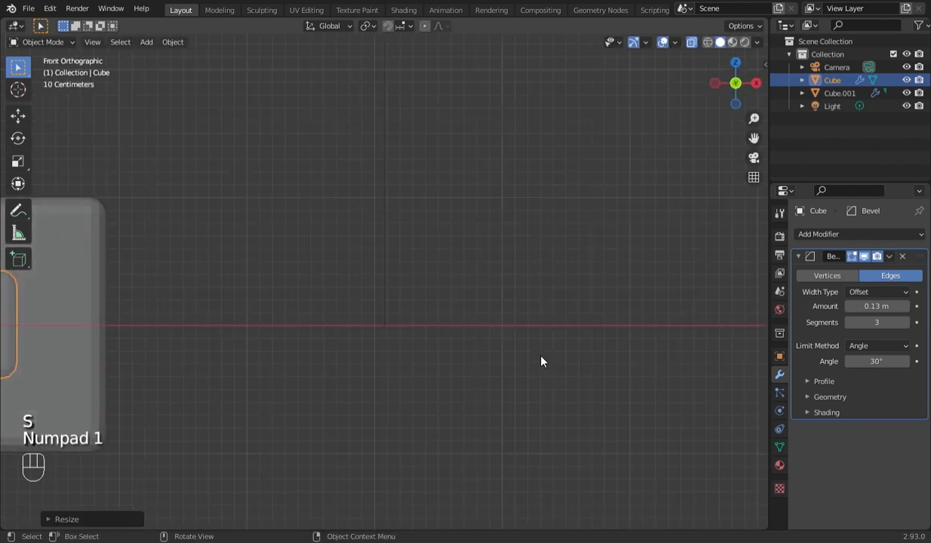
drag(754, 138, 930, 126)
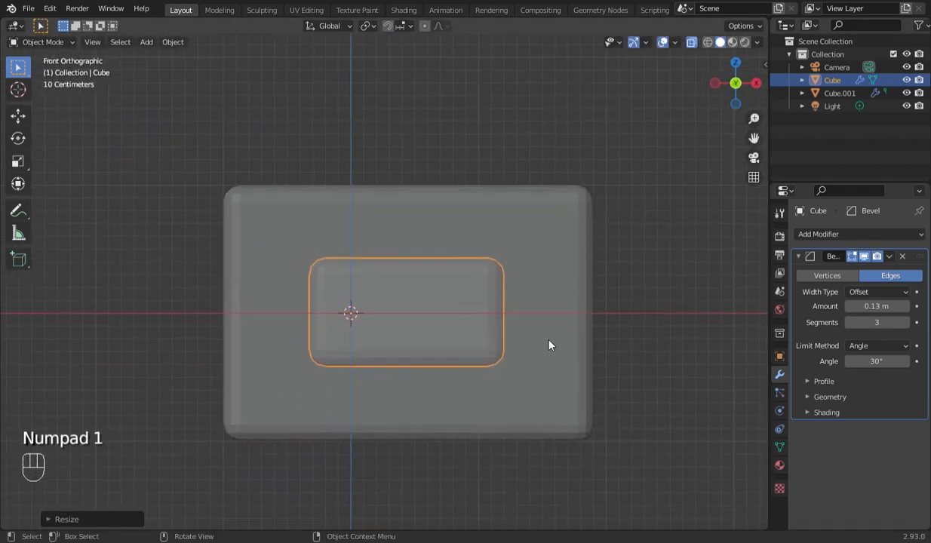
scroll(520, 351, down, 1)
key(g)
key(x)
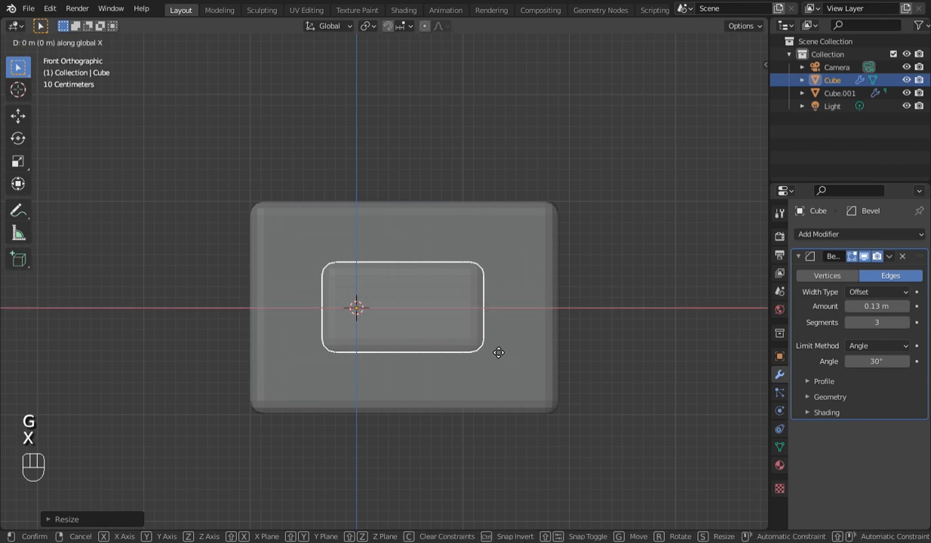
click(582, 366)
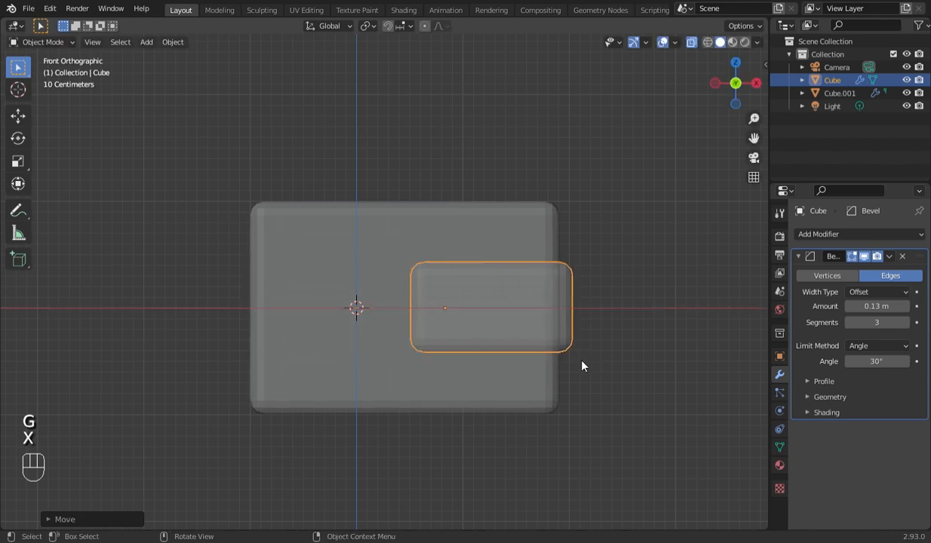
- Save the file, turn off X-ray, and inspect the protruding block in perspective, front and right views
key(ctrl+s)
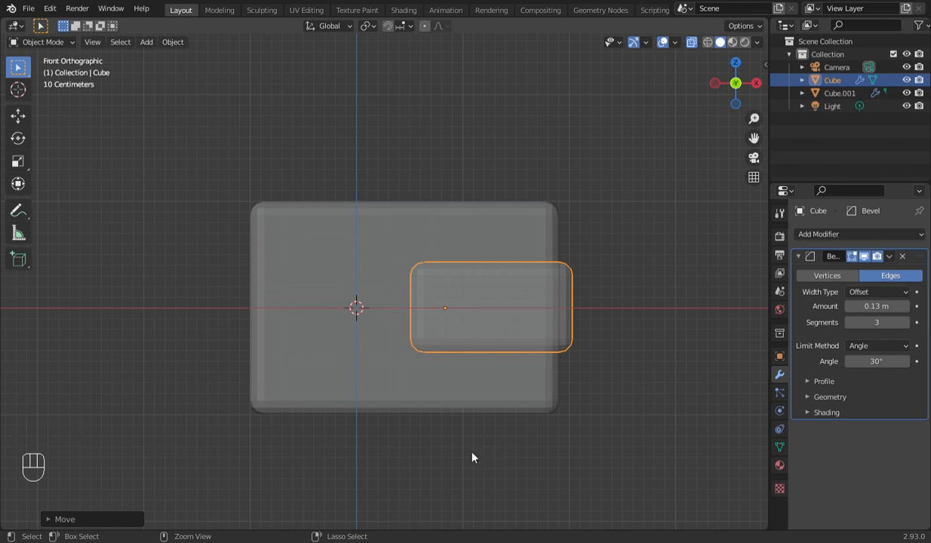
key(ctrl+s)
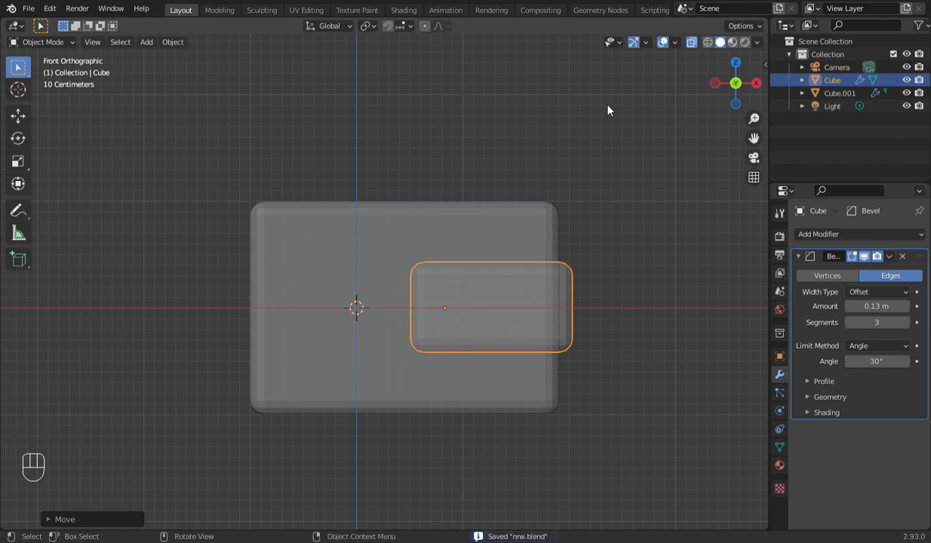
click(690, 42)
drag(736, 83, 666, 160)
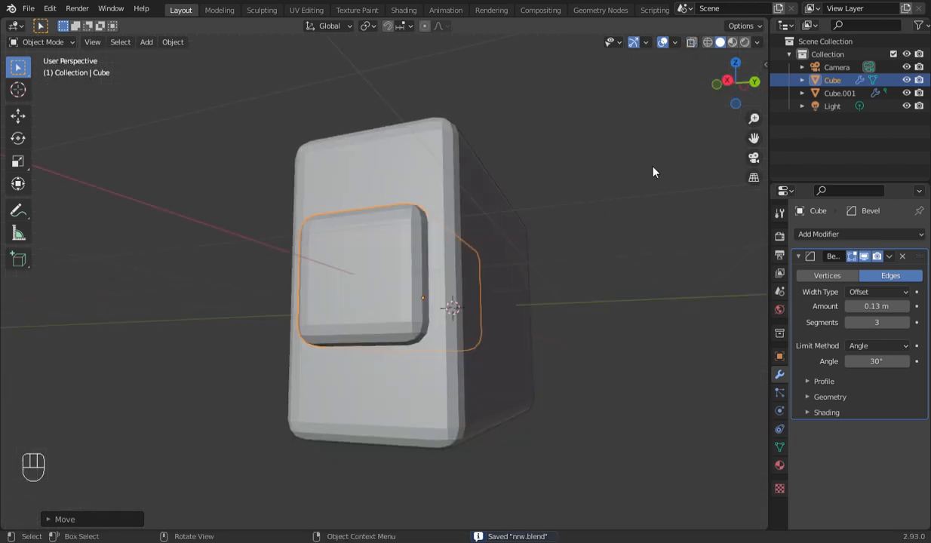
key(KP_1)
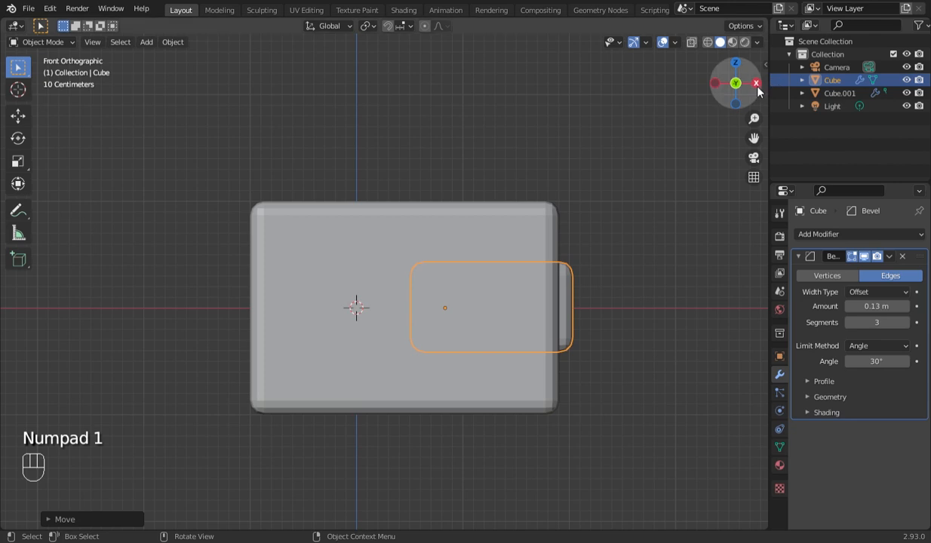
click(756, 84)
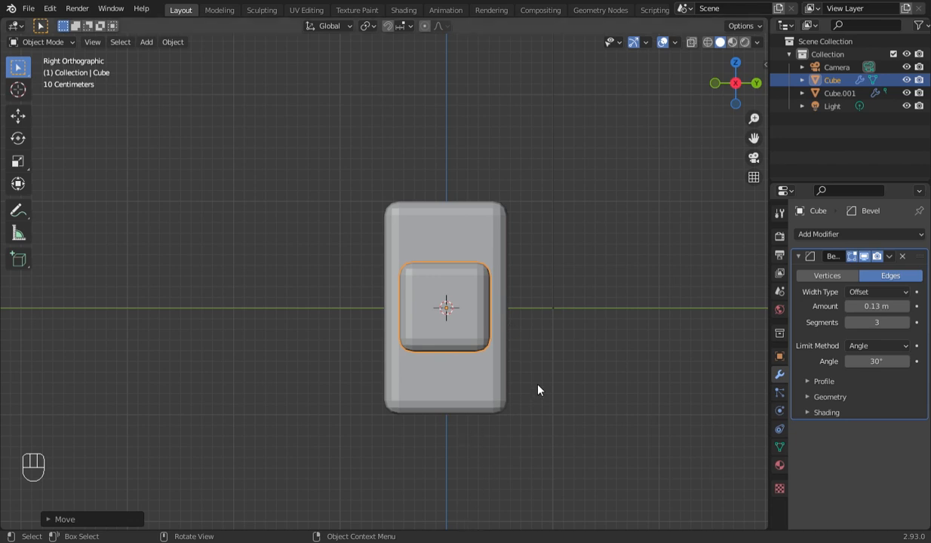
- Select the outer box Cube.001 and try a bevel amount of 0.02 m on it
key(KP_1)
key(Tab)
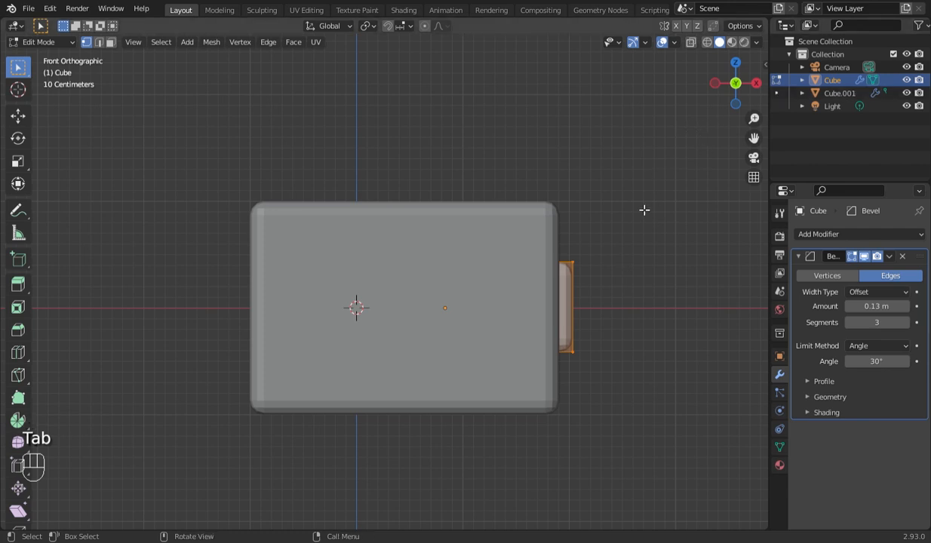
scroll(644, 210, down, 2)
key(Tab)
click(503, 270)
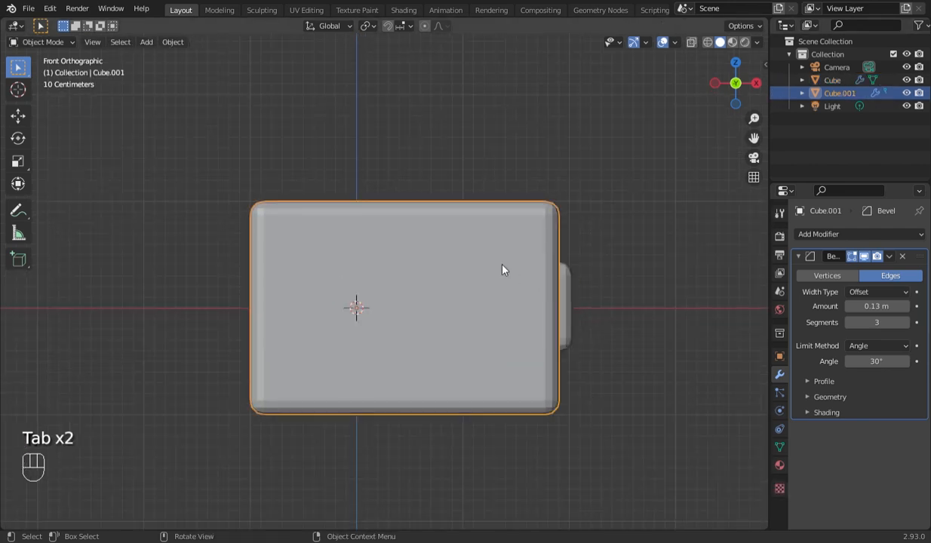
drag(890, 305, 896, 308)
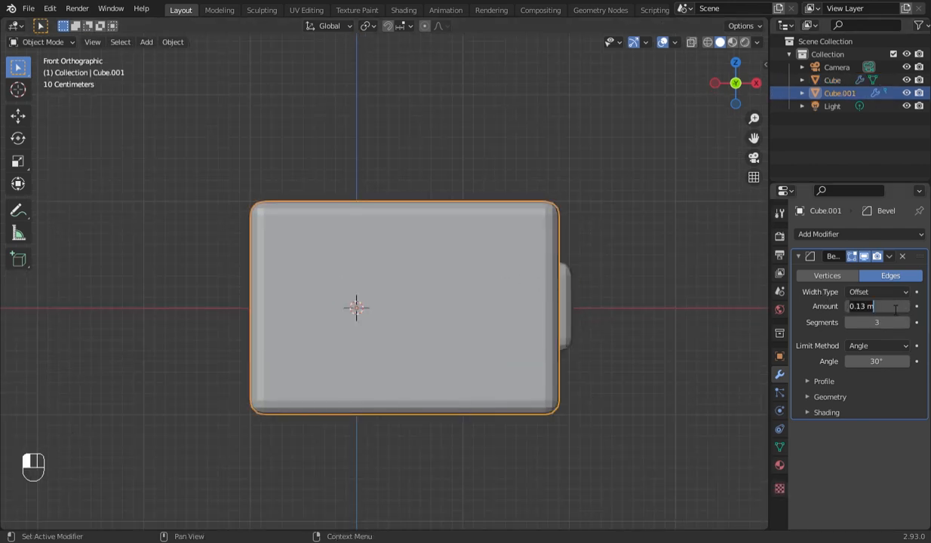
key(BackSpace)
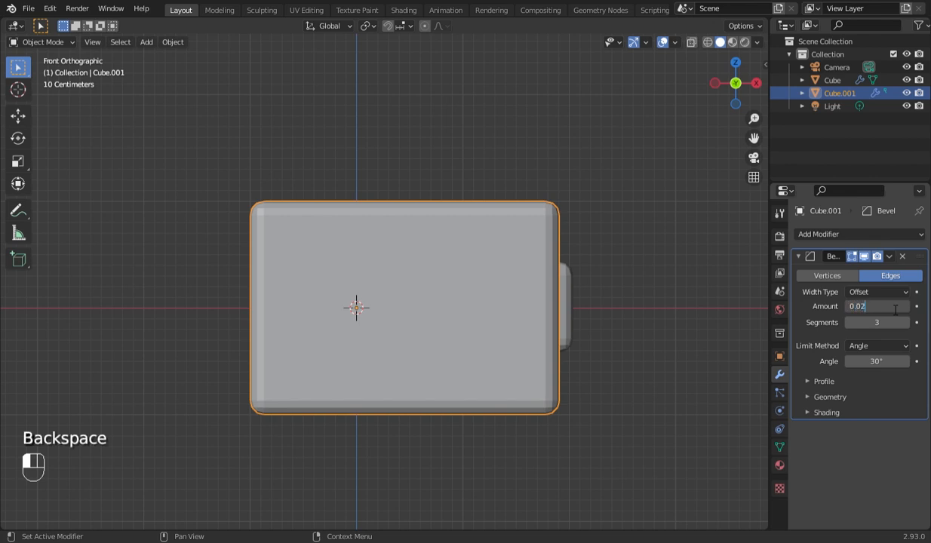
text(0.02)
key(Return)
- Set the bevel amount to 0.074 m on the outer box Cube.001 and 0.067 m on the protruding Cube
drag(884, 304, 909, 307)
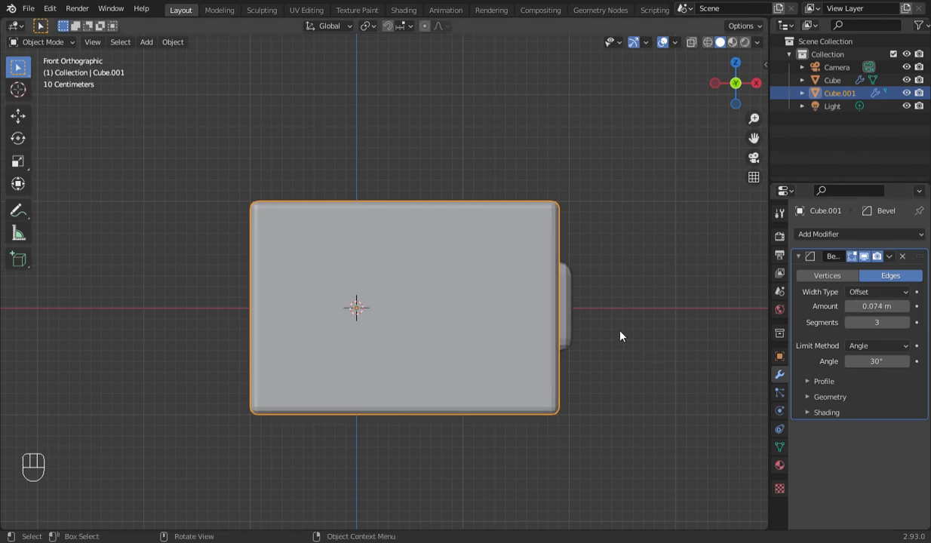
click(568, 311)
shift+drag(868, 307, 863, 307)
- In the right view, nudge the protruding Cube about 0.006 m toward positive Y and scale it up slightly
key(KP_3)
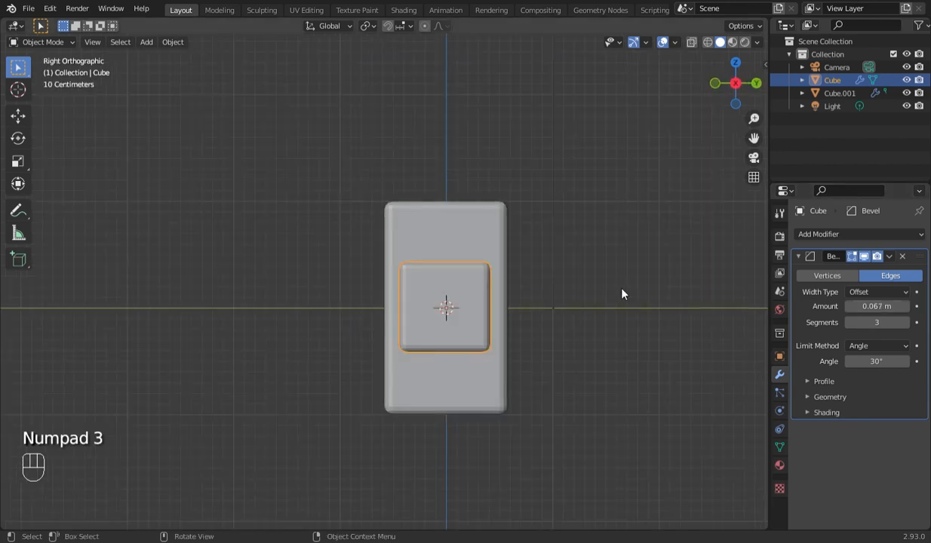
key(g)
key(Right)
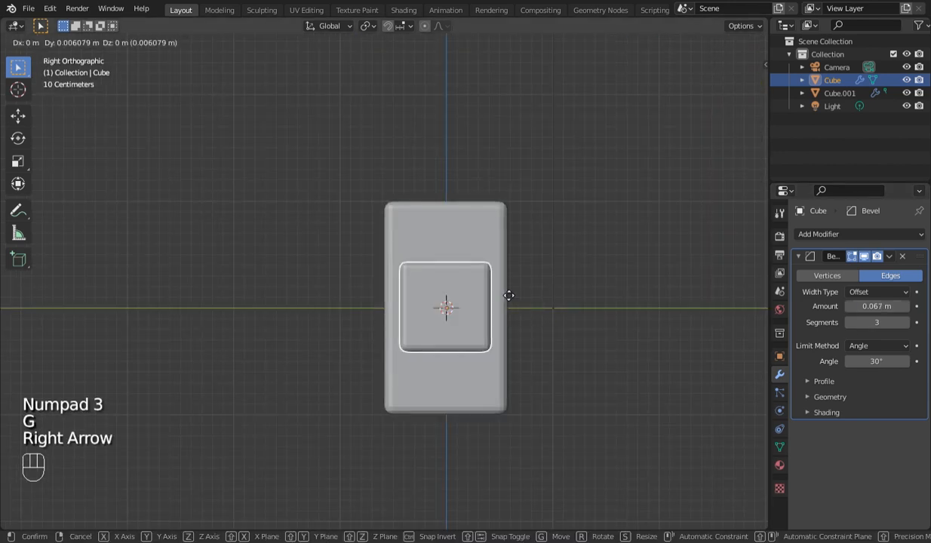
click(505, 293)
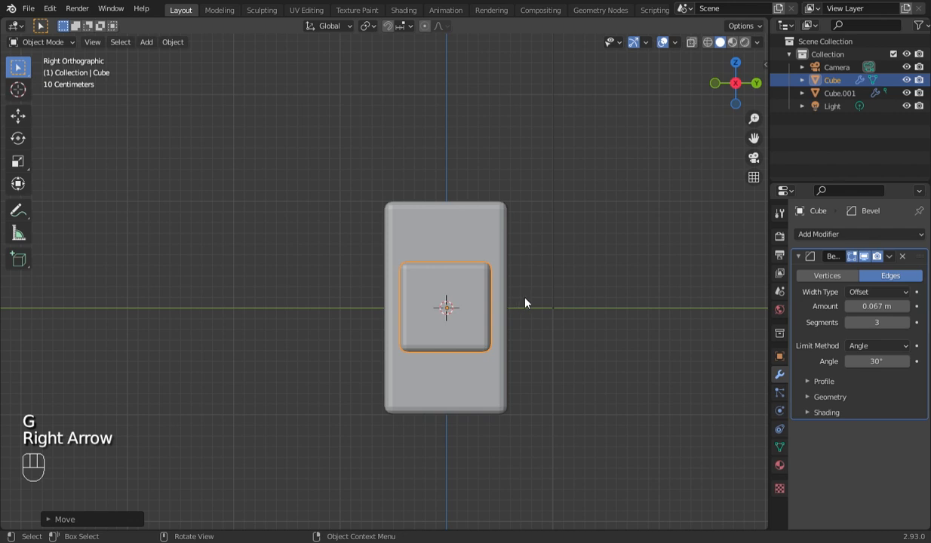
key(s)
click(532, 301)
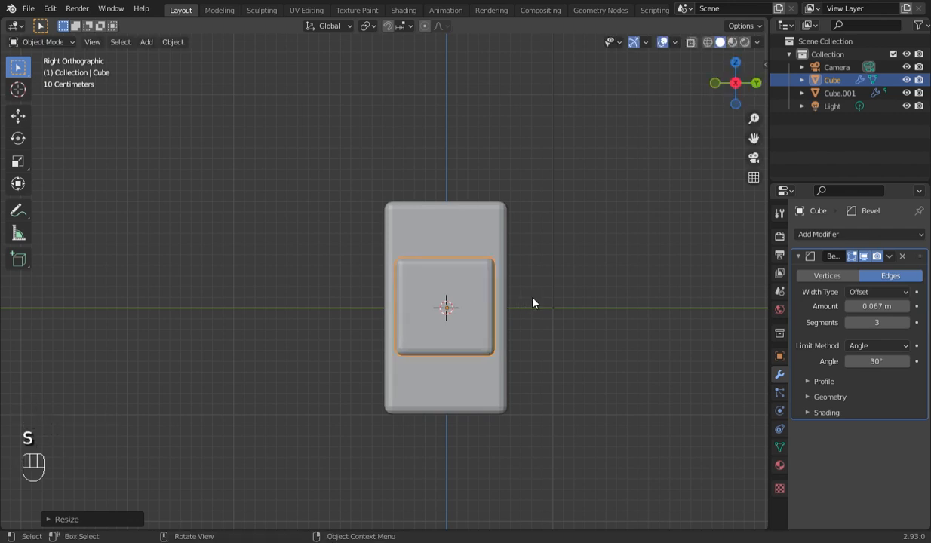
- In the front view, move the protruding Cube about 0.073 m toward negative X, back into the outer box
key(KP_1)
key(g)
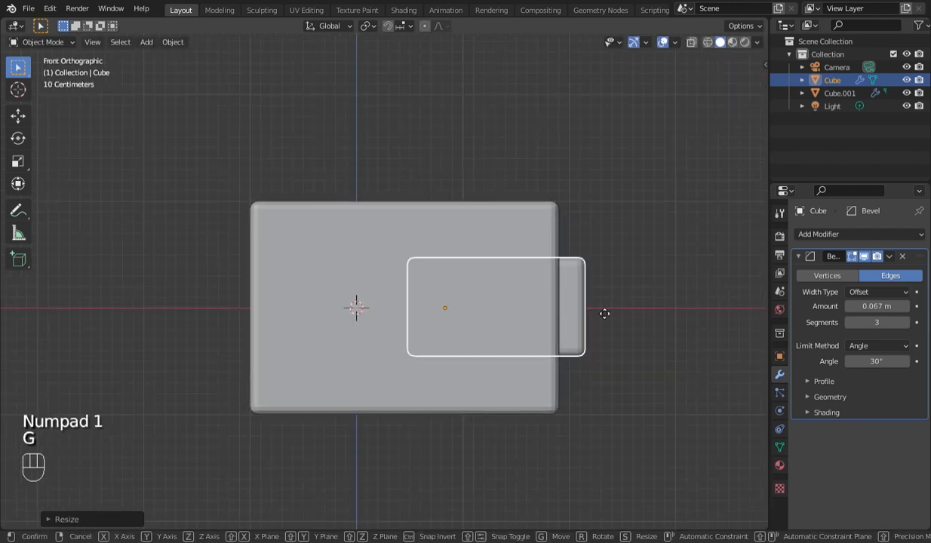
key(Left)
key(Left)
key(Left)
key(Left)
key(Left)
key(Left)
key(Left)
key(Left)
key(Left)
key(Left)
key(Left)
key(Left)
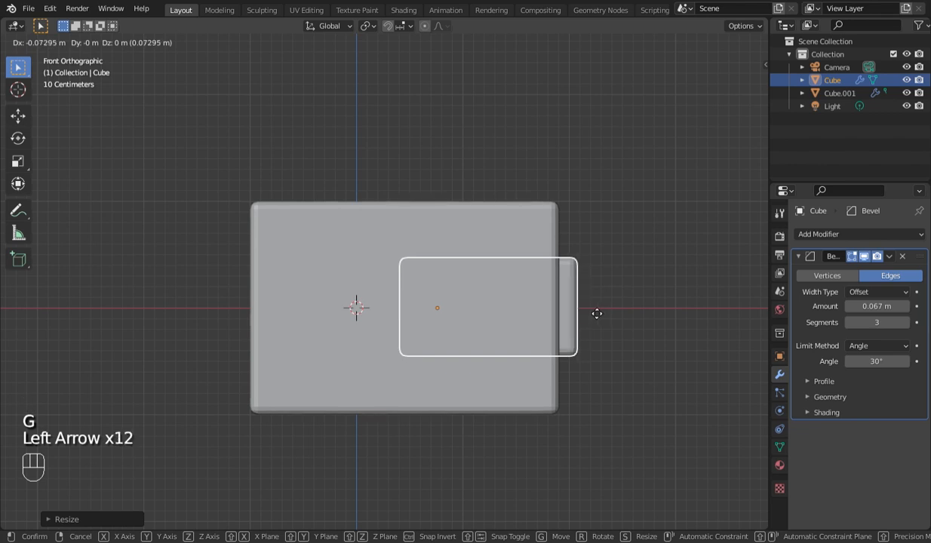
click(597, 313)
- Duplicate the protruding Cube and scale the copy slightly smaller
scroll(592, 313, down, 1)
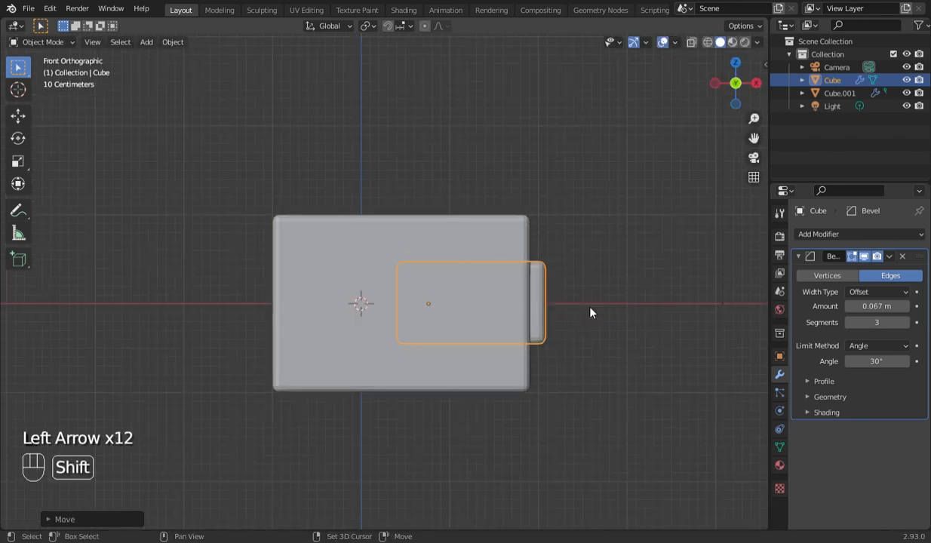
key(shift+d)
key(s)
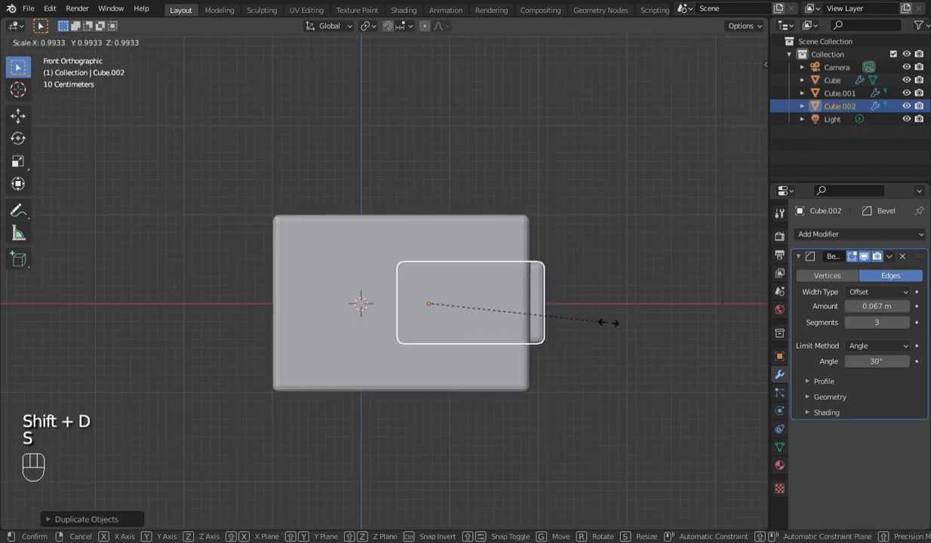
click(600, 323)
- Turn on X-ray, move the duplicate out along positive X past the original block, and scale it down further
key(alt+z)
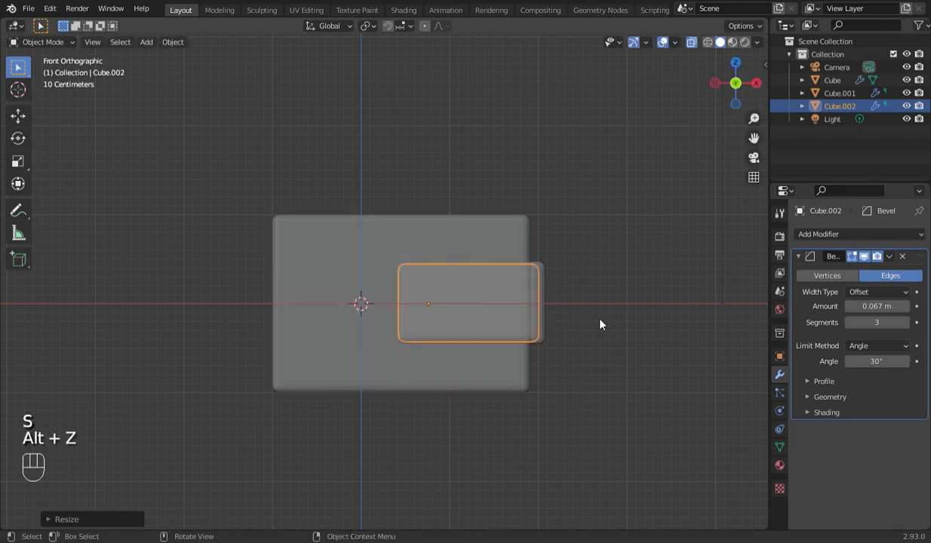
key(g)
key(x)
click(634, 329)
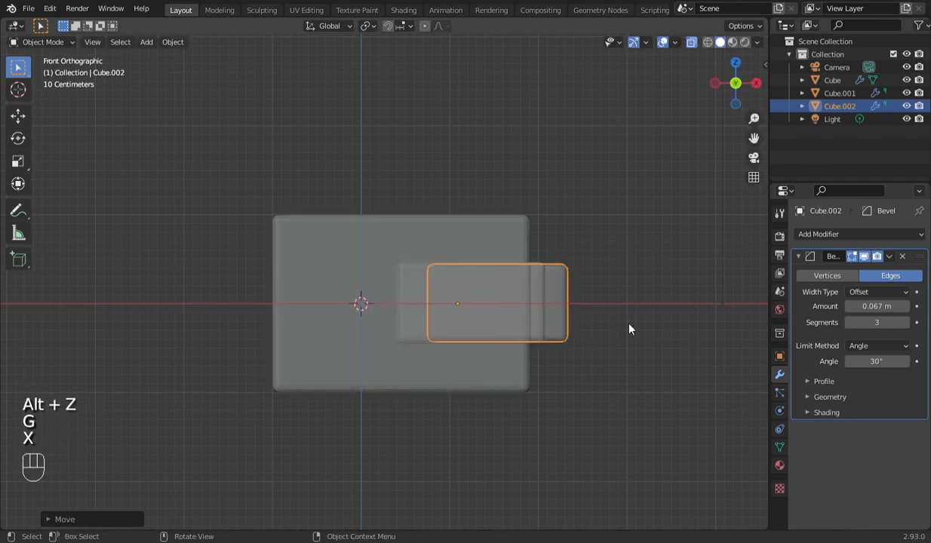
key(s)
click(619, 338)
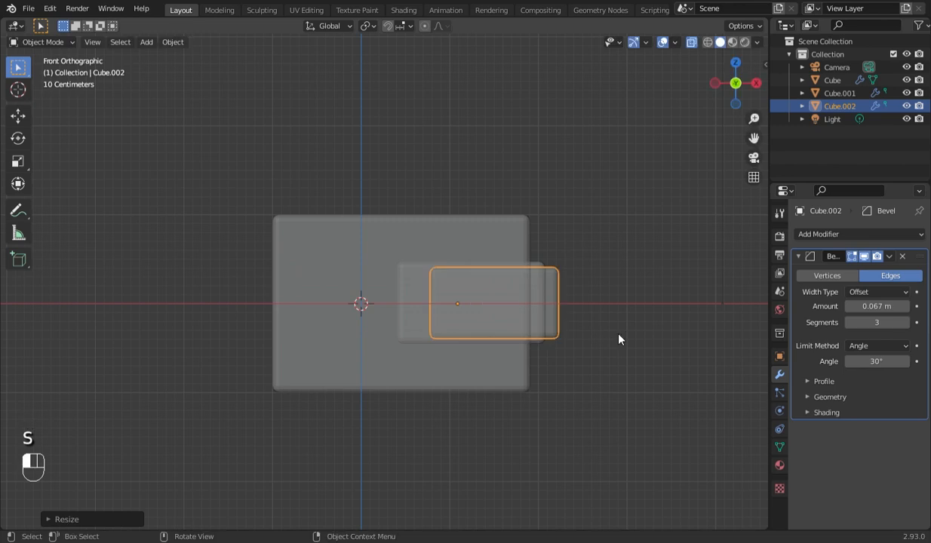
- Nudge the duplicated block slightly toward negative X so less of it sticks out
key(g)
key(Left)
key(Left)
key(Left)
key(Left)
key(Left)
key(Left)
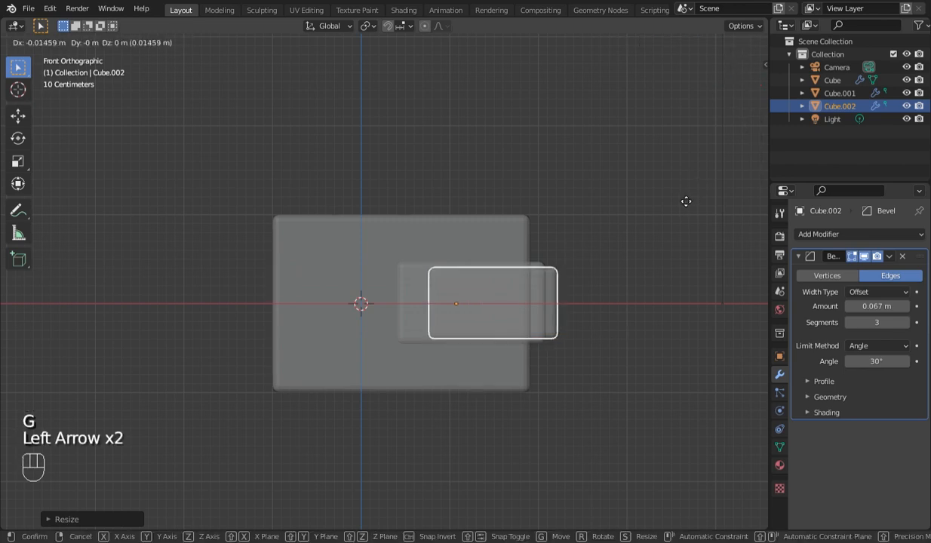
click(683, 202)
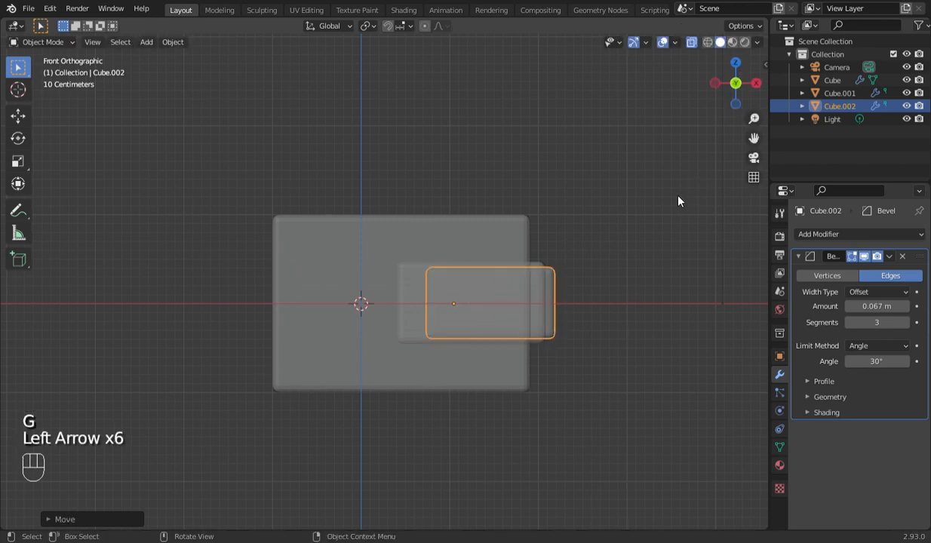
- Turn off X-ray and open the duplicated block Cube.002 in Edit Mode
click(691, 42)
key(Tab)
key(Tab)
scroll(640, 257, up, 2)
scroll(640, 257, down, 1)
key(Tab)
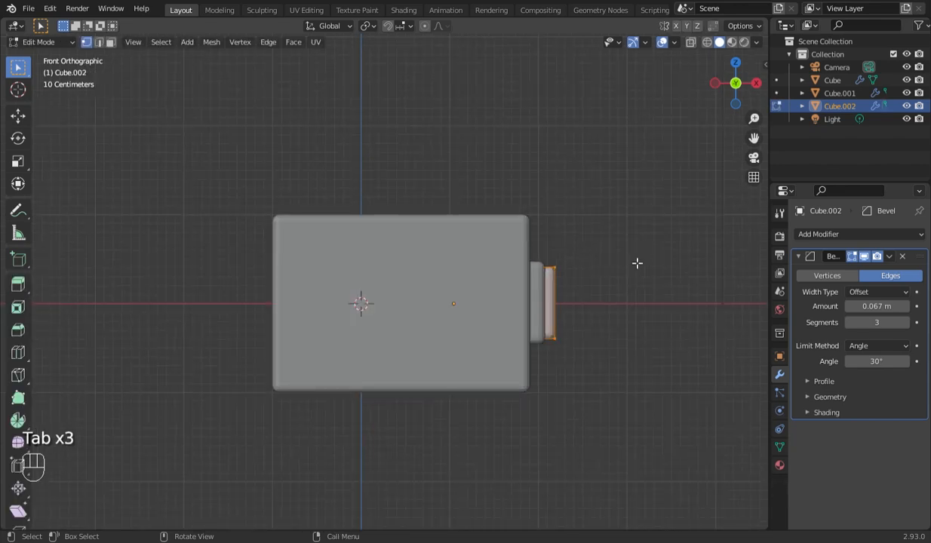
- Duplicate the selected end geometry of Cube.002 in place and separate the selection into its own object
key(shift+s)
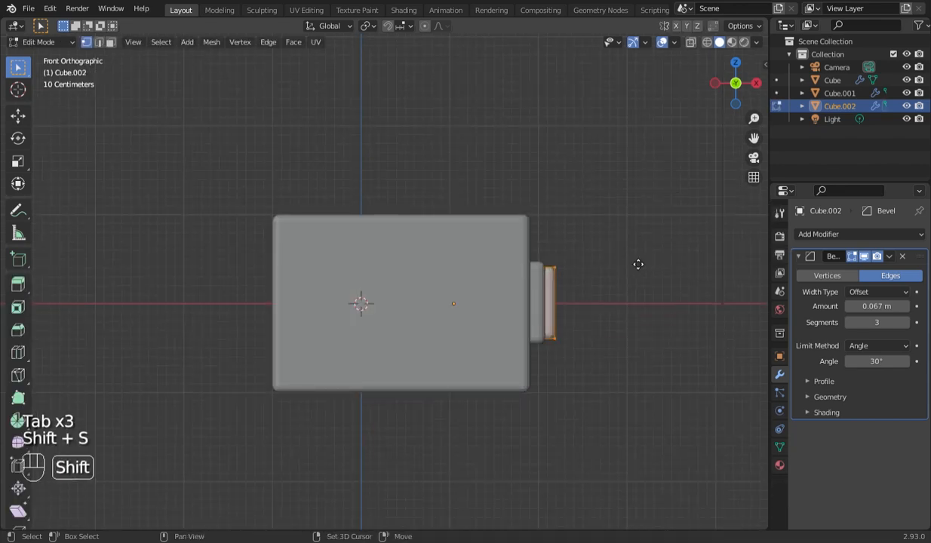
key(shift+d)
key(p)
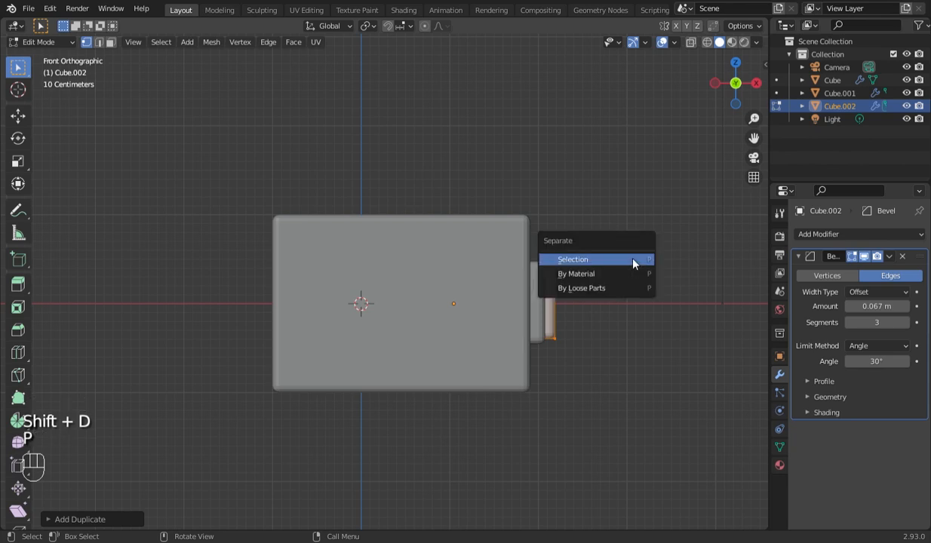
click(638, 263)
- Turn on X-ray, open the separated block Cube.003 in Edit Mode, and select the vertices of its +X end
key(alt+z)
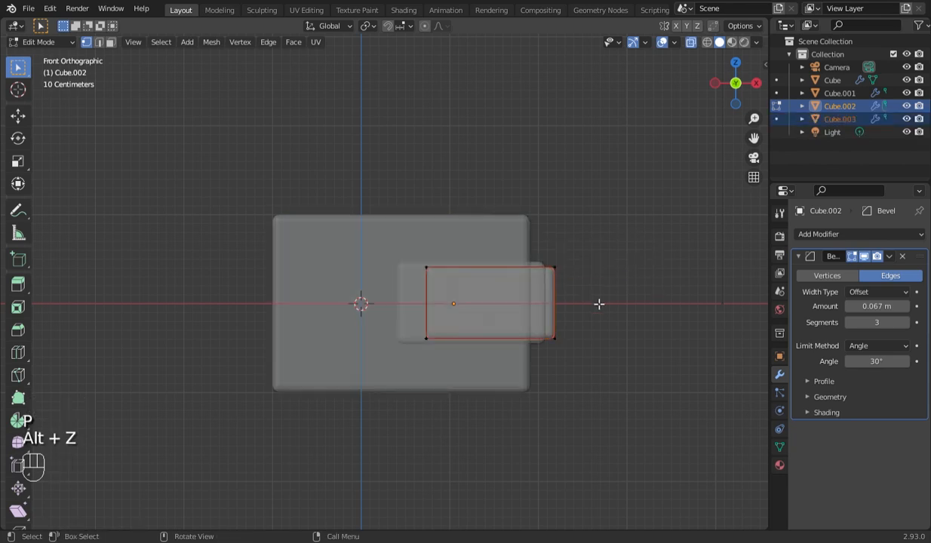
key(Tab)
click(553, 296)
key(Tab)
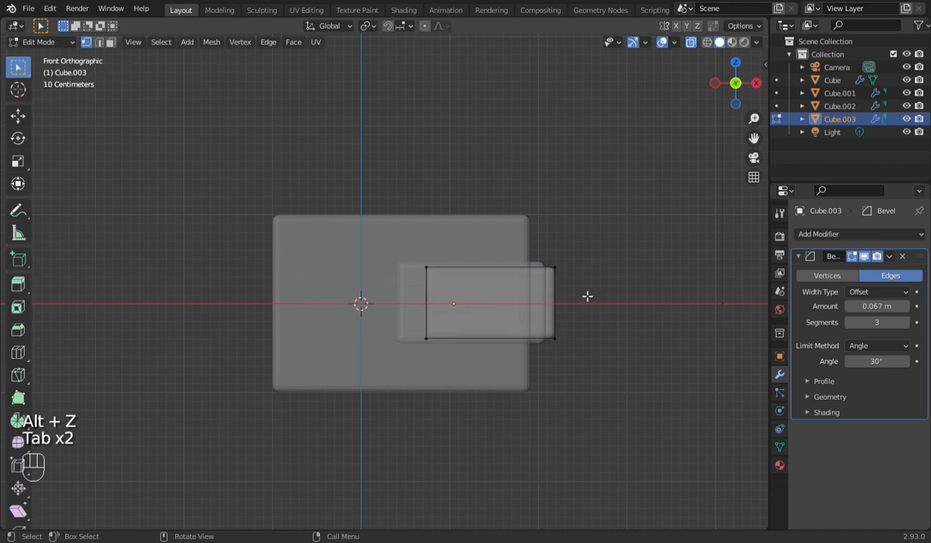
drag(554, 261, 623, 417)
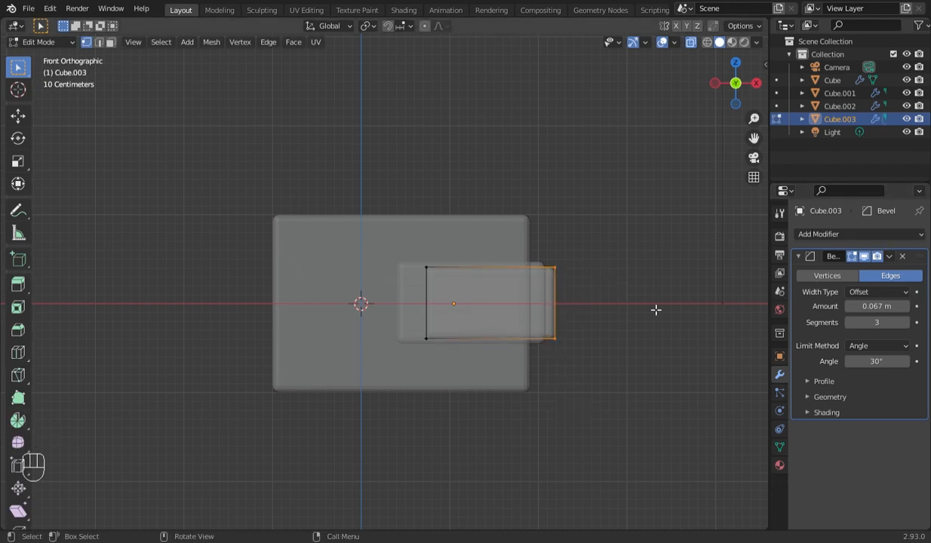
scroll(654, 308, down, 1)
scroll(651, 305, up, 1)
scroll(651, 305, up, 3)
scroll(651, 304, down, 2)
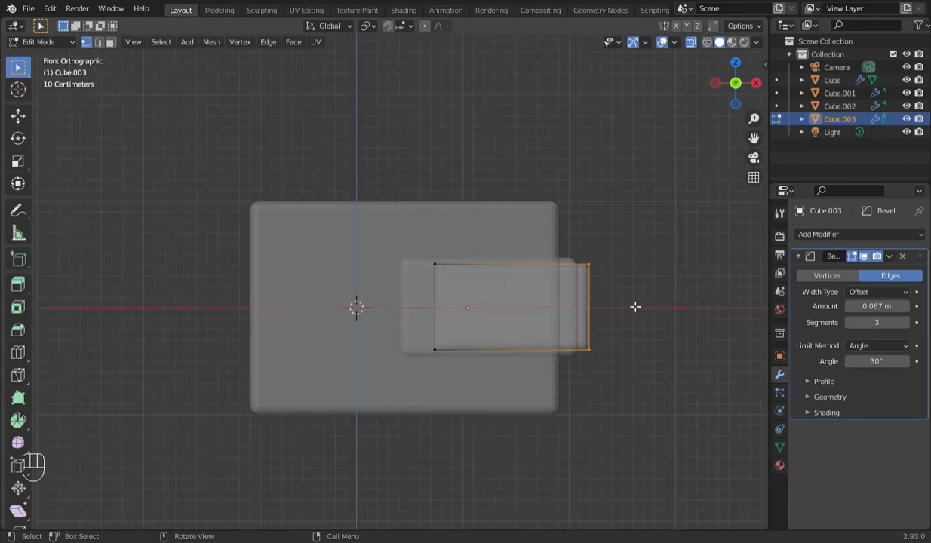
- Move the Cube.003 block slightly outward along positive X in Object Mode, then return to its mesh
key(Tab)
key(g)
key(x)
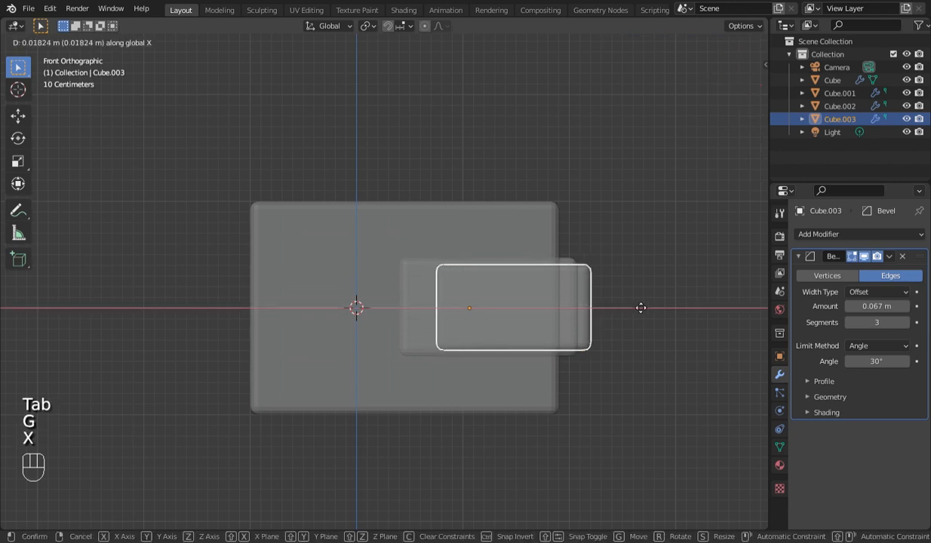
click(647, 304)
key(Tab)
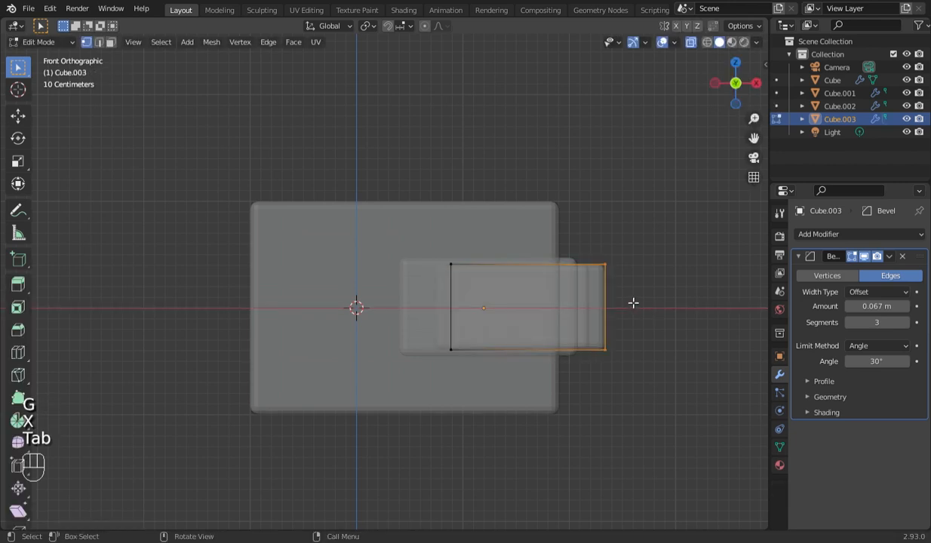
scroll(623, 303, down, 1)
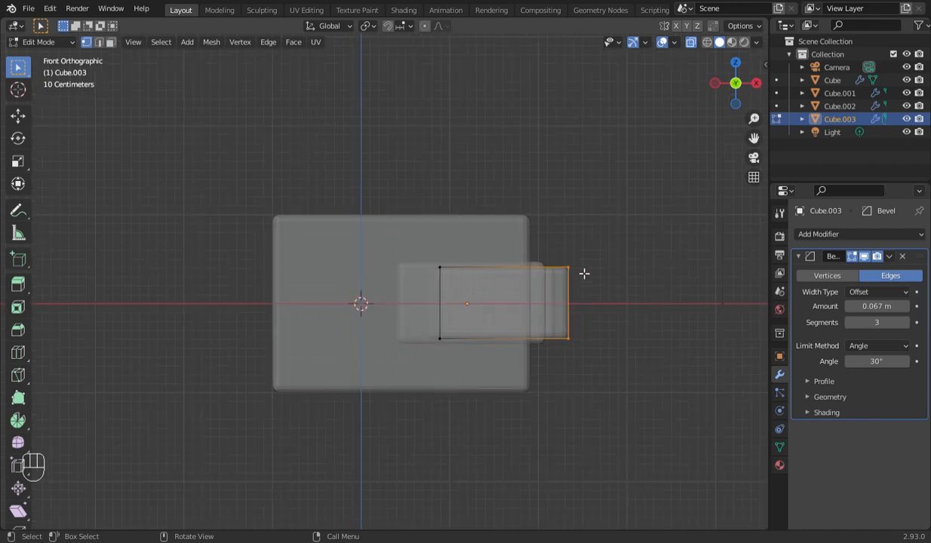
- Extrude the +X end face outward and scale the new end up into a wide flare taller than the main box
key(e)
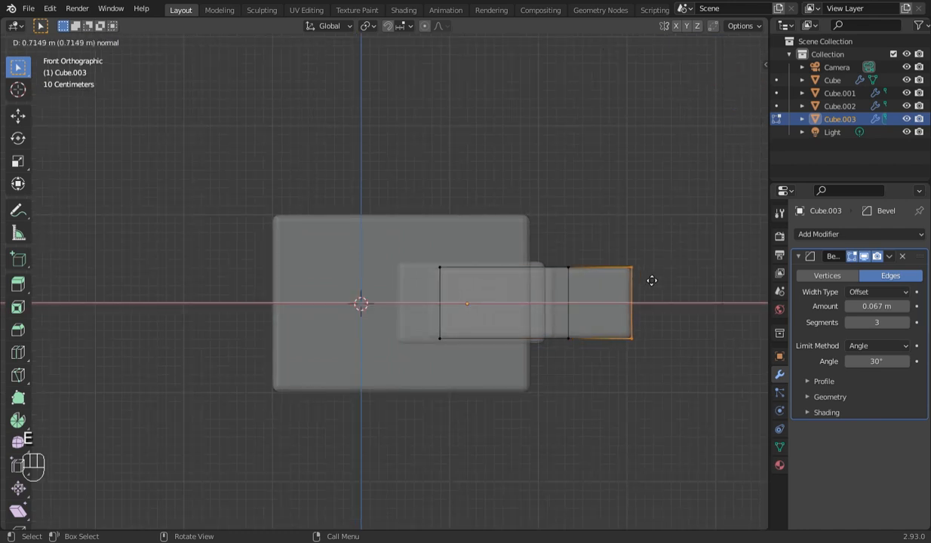
click(671, 283)
key(s)
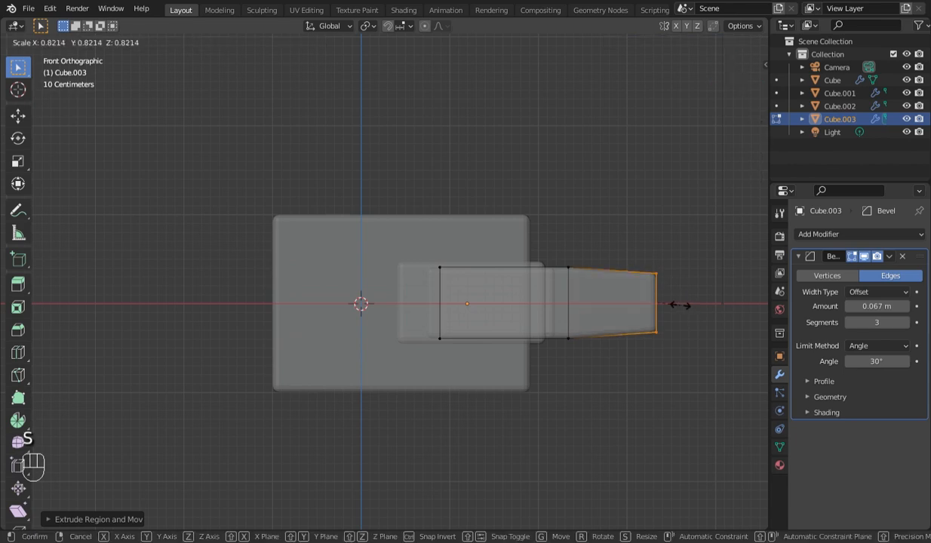
click(745, 345)
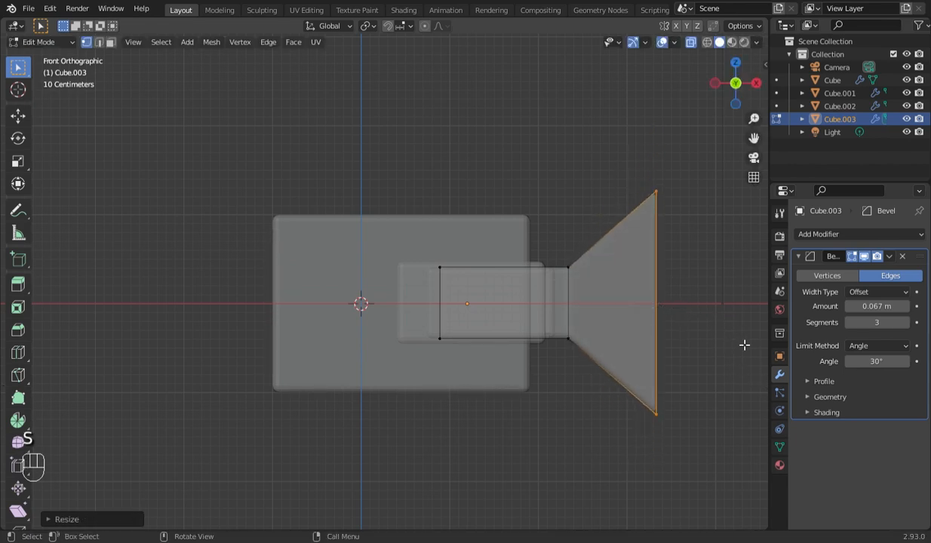
- Delete the flare's outer end face, turn off X-ray, and check the open hood in perspective and front view
key(x)
click(709, 372)
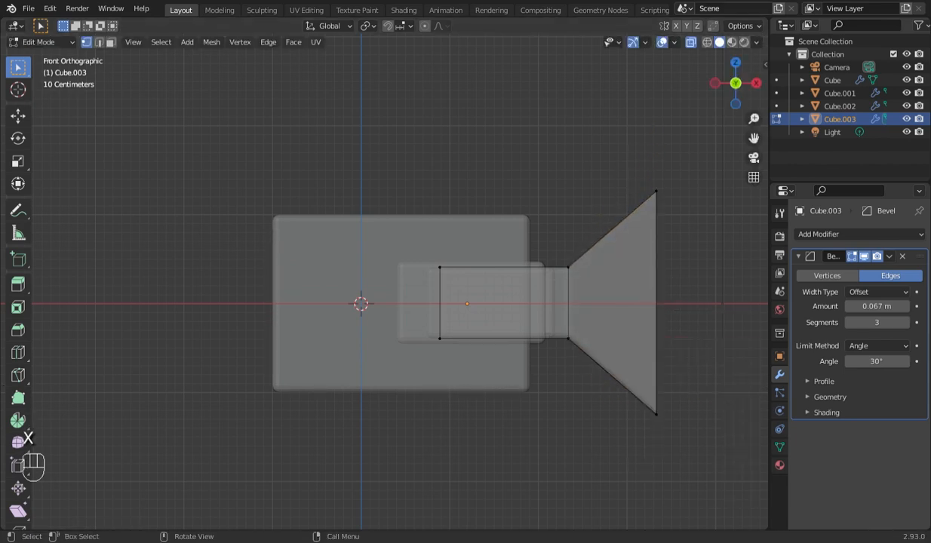
click(693, 43)
middle_drag(679, 219, 619, 227)
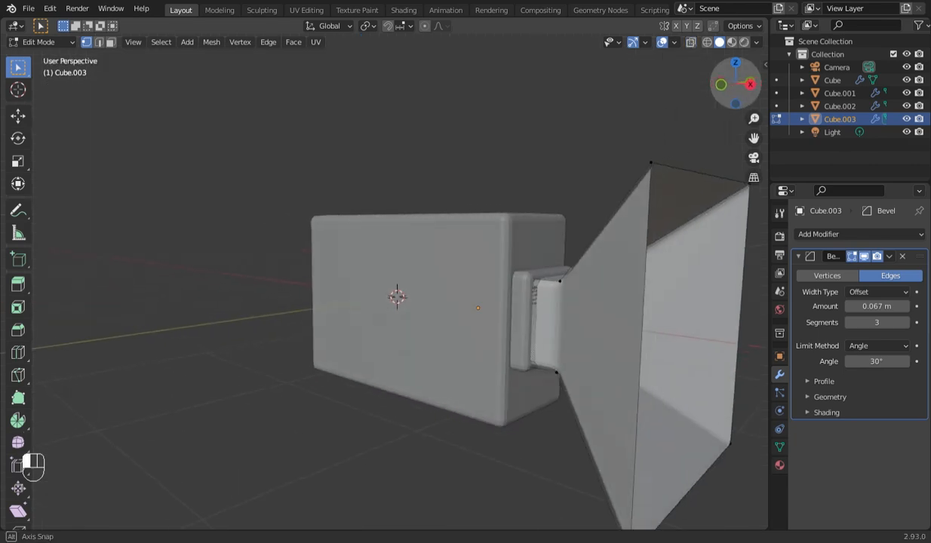
key(KP_1)
key(Tab)
- Scale the whole flared object down slightly in Object Mode
key(Tab)
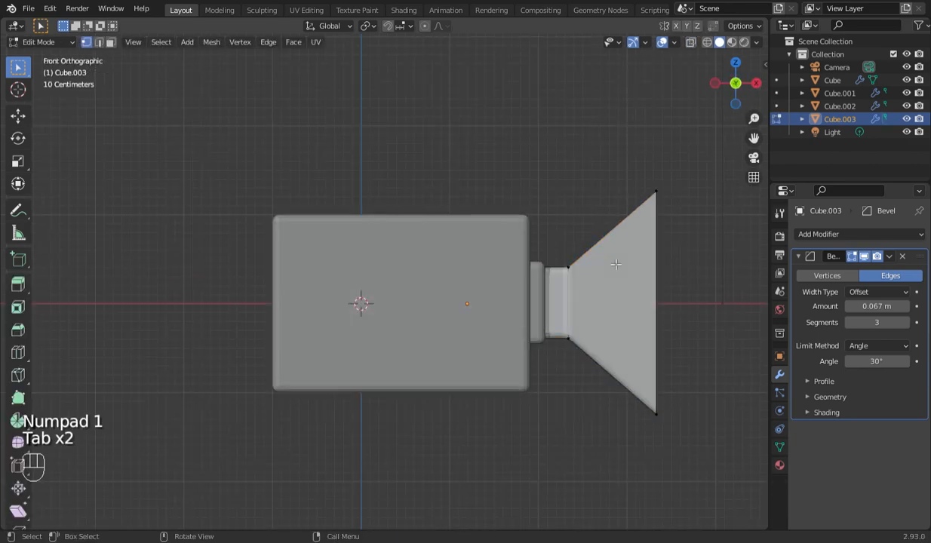
key(Tab)
scroll(616, 264, up, 1)
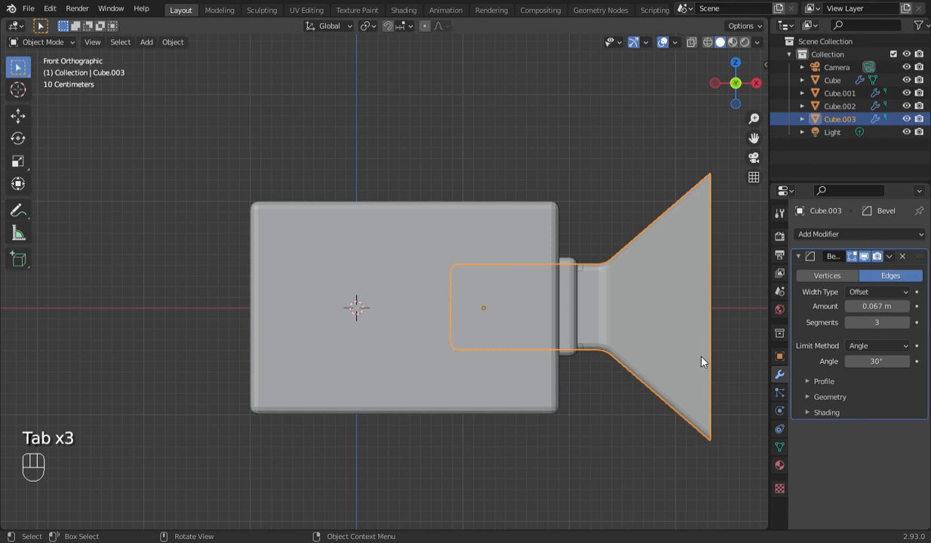
key(s)
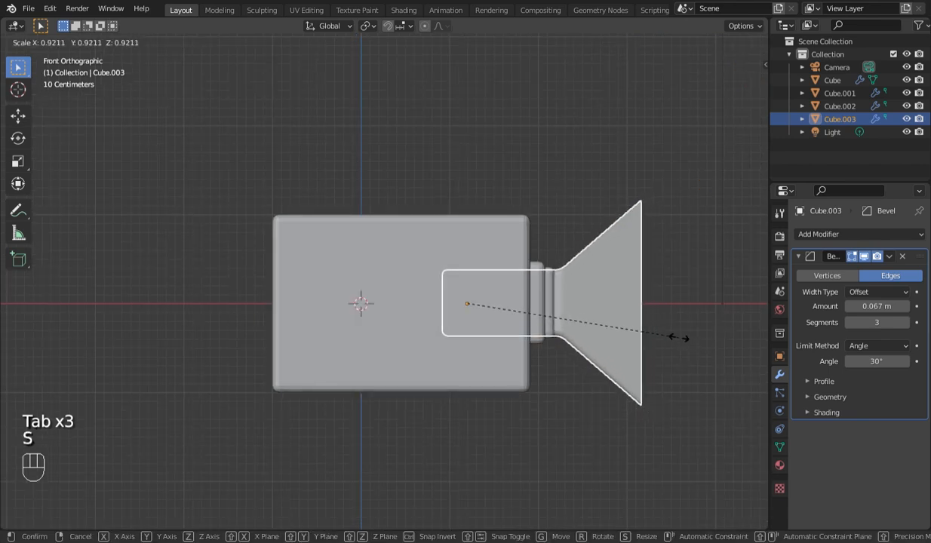
click(677, 338)
- Turn on X-ray and delete the end face of Cube.003 that lies inside the main box
key(alt+z)
key(Tab)
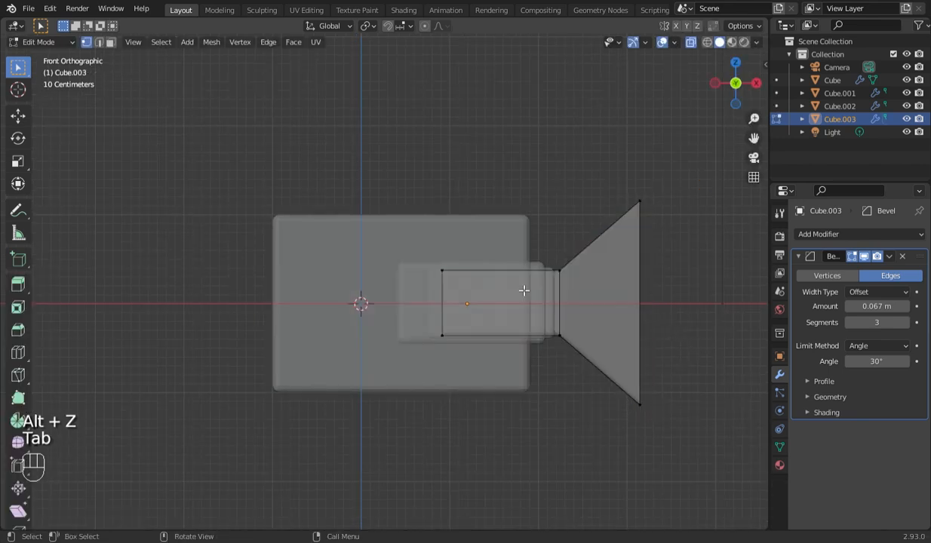
drag(357, 206, 479, 403)
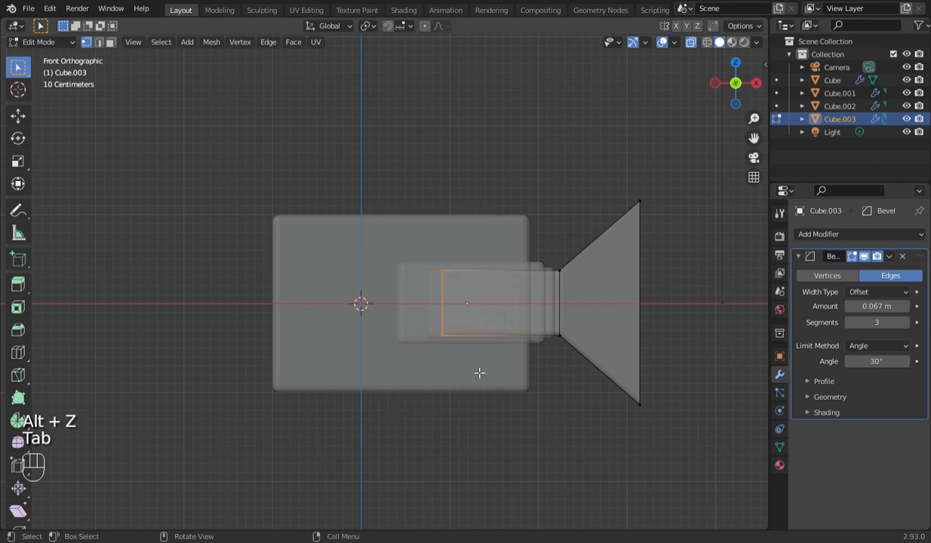
key(x)
click(477, 372)
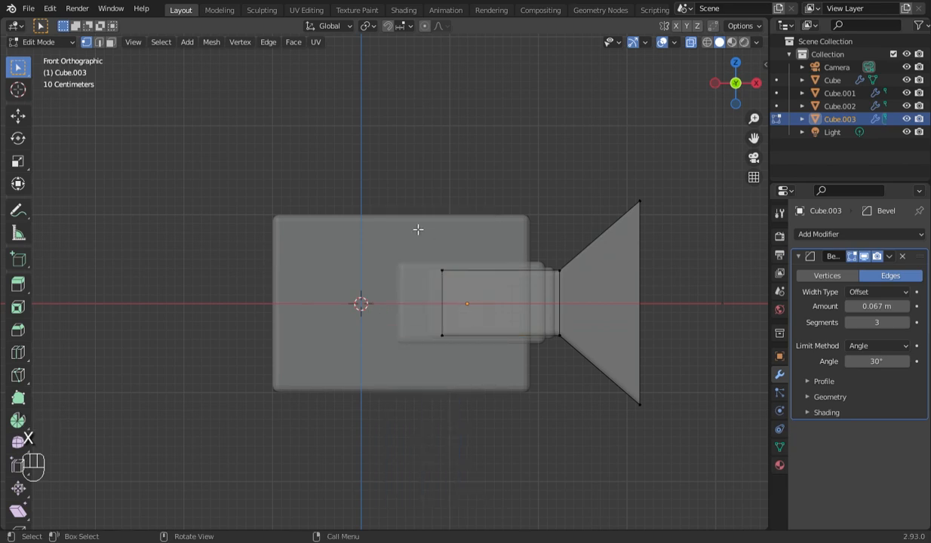
- Move the inner end vertices of Cube.003 along positive X to shorten its neck, ending near Cube.001's outer end
drag(415, 257, 490, 376)
key(g)
key(x)
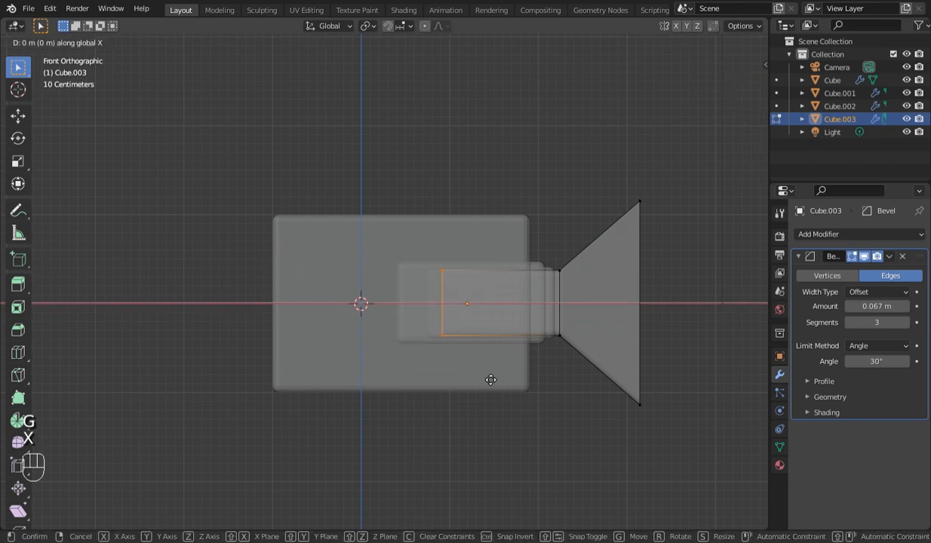
click(590, 405)
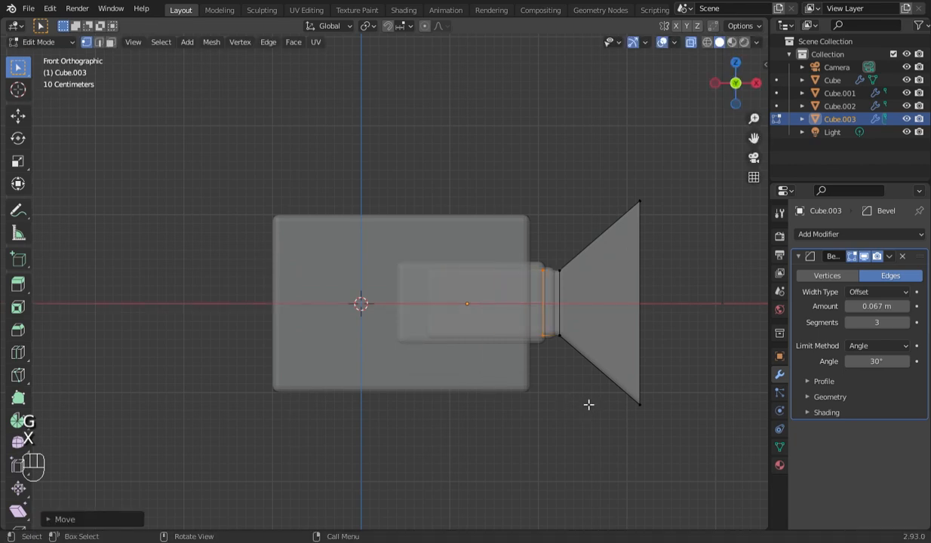
- Select the entire mesh of Cube.003 and scale it down very slightly
scroll(590, 405, up, 3)
key(a)
drag(753, 139, 593, 130)
key(s)
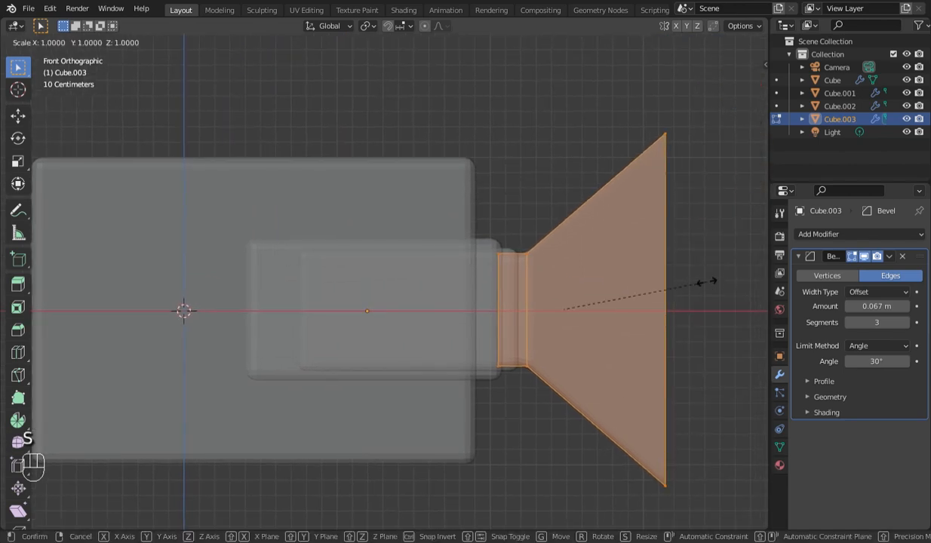
click(703, 282)
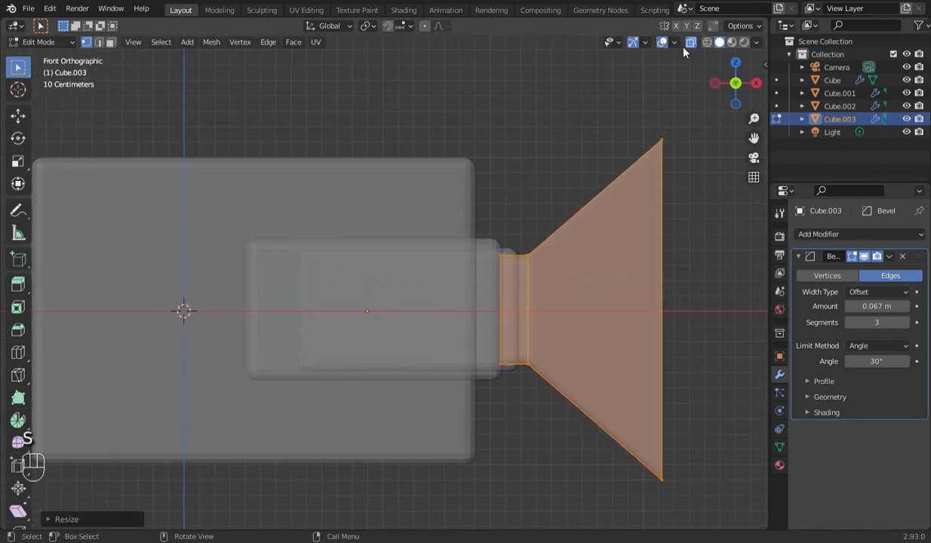
- Turn off X-ray and move the flared object about 0.055 m toward negative X in Object Mode
key(Tab)
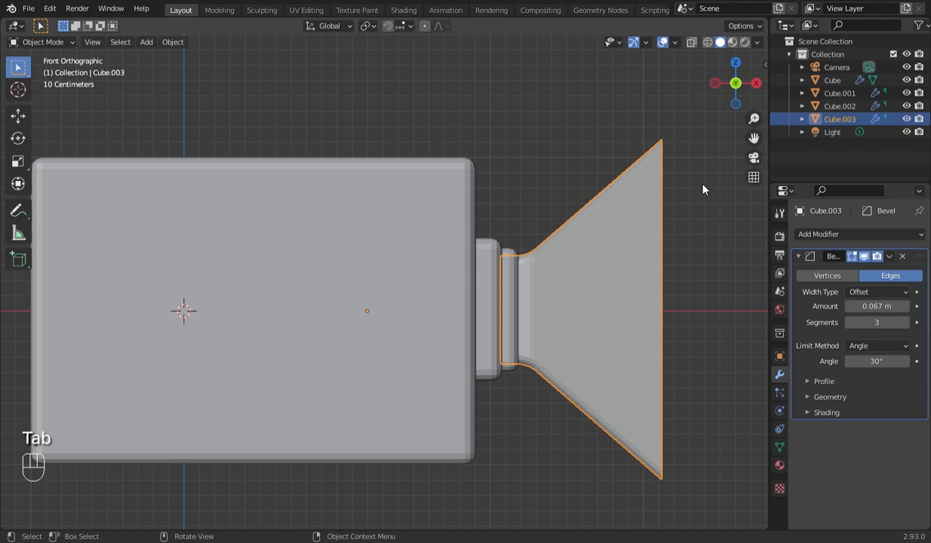
key(g)
key(Left)
key(Left)
key(Left)
key(Left)
key(Left)
key(Left)
key(Left)
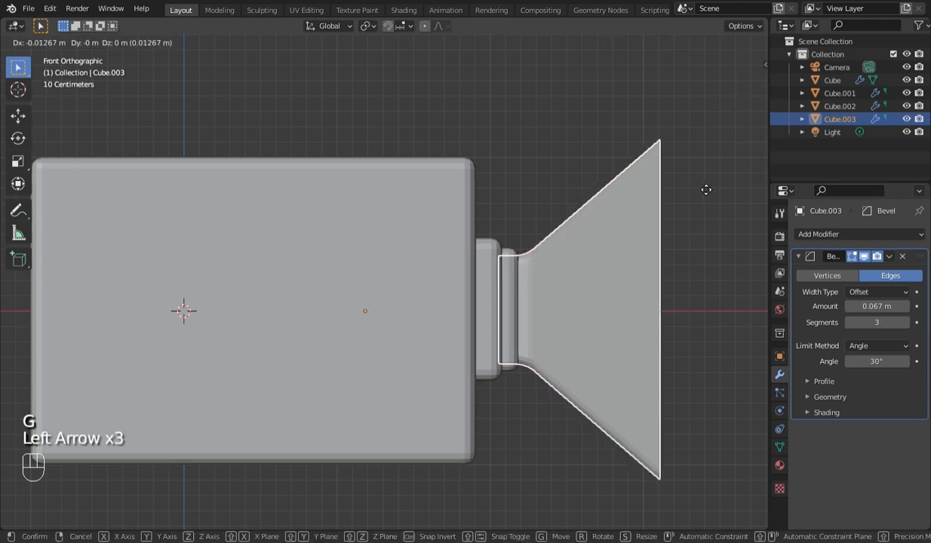
key(Left)
key(Left)
key(Left)
key(Left)
key(Left)
key(Left)
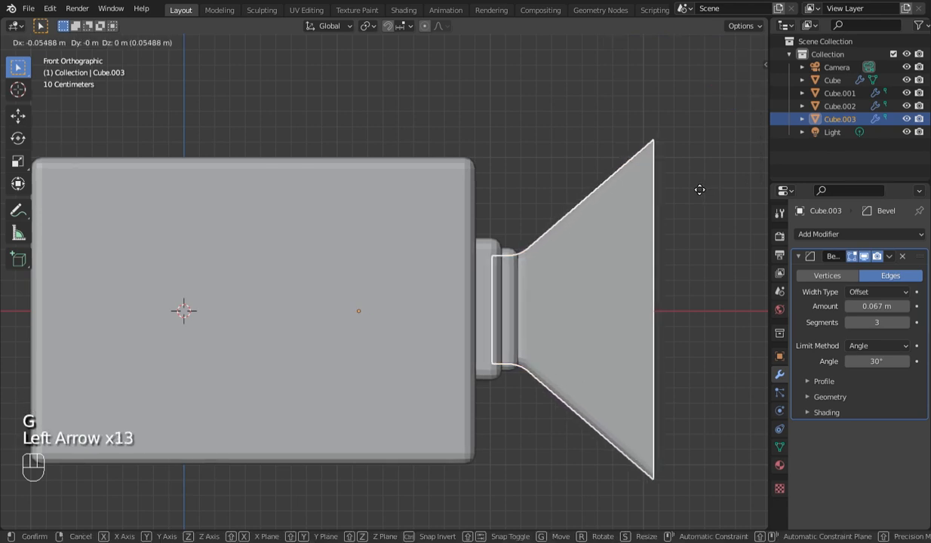
- Set the flared object's bevel to 4 segments with an amount of 0.177 m, checking the rounding from several angles
key(Tab)
drag(738, 93, 658, 106)
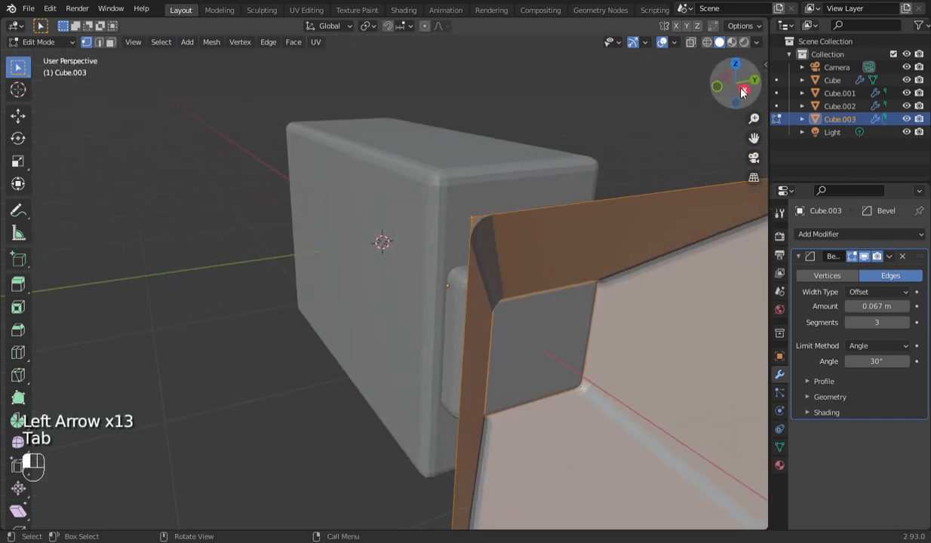
click(909, 322)
key(KP_1)
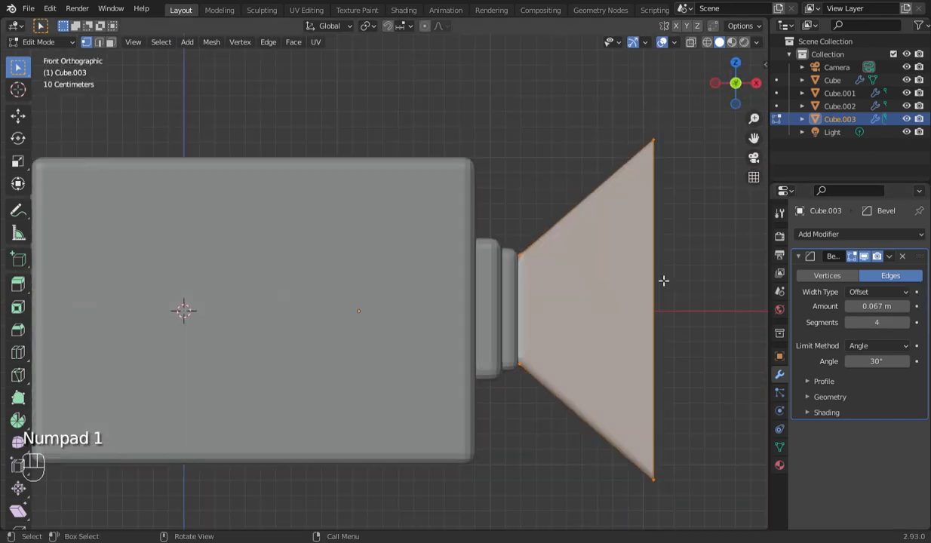
drag(873, 311, 845, 298)
drag(745, 85, 736, 127)
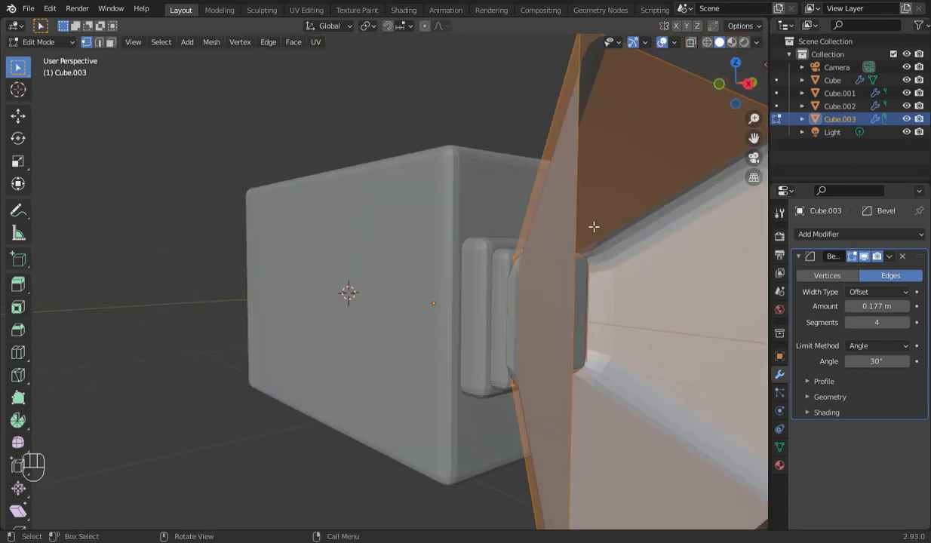
- Scale the selected flare mesh down a little from the right side view and check it in the front view
key(KP_3)
key(s)
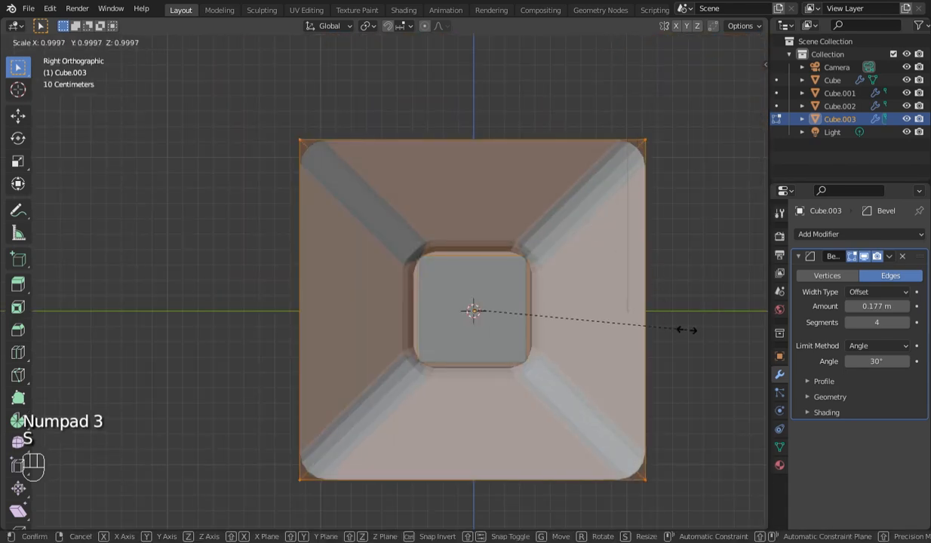
click(683, 331)
key(KP_1)
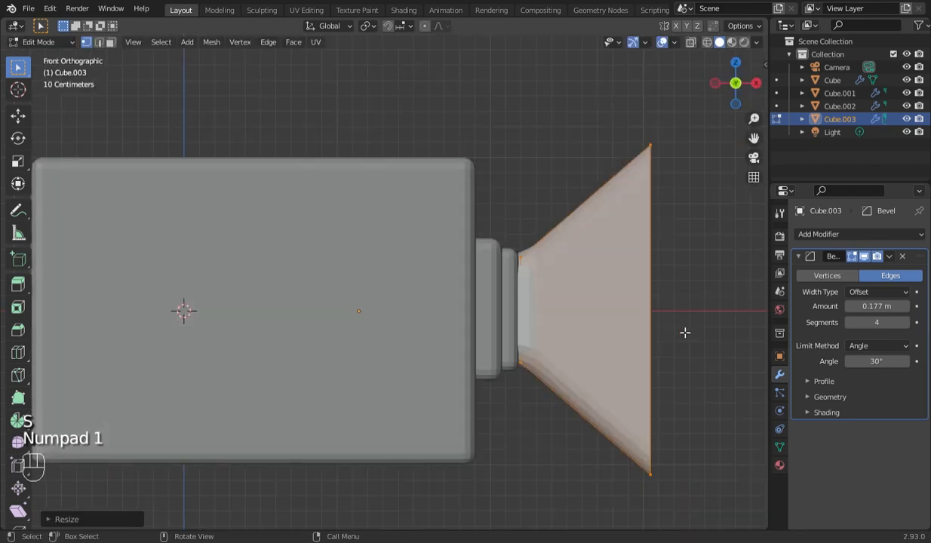
key(Tab)
key(Tab)
key(Tab)
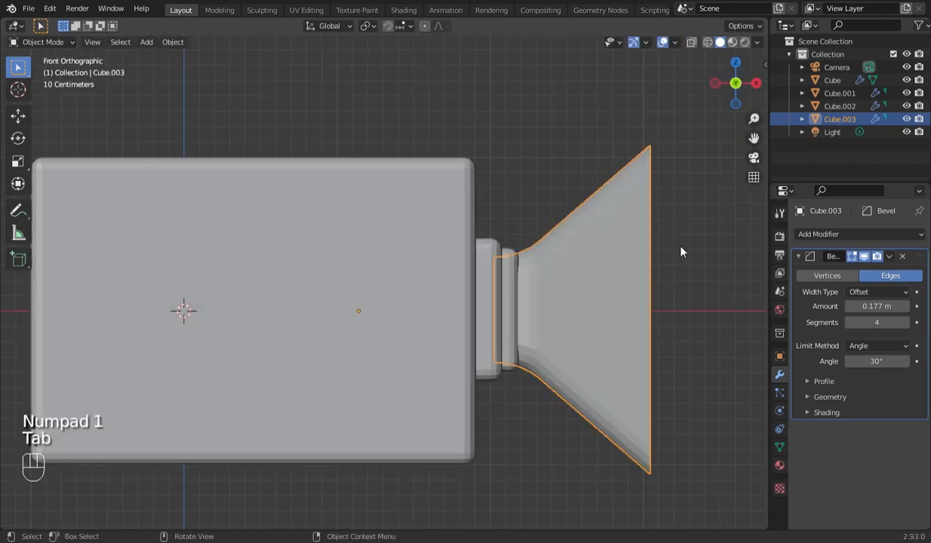
- Dissolve the straight collar vertices behind Cube.003's flare and delete the face closing the flare's narrow end
key(Tab)
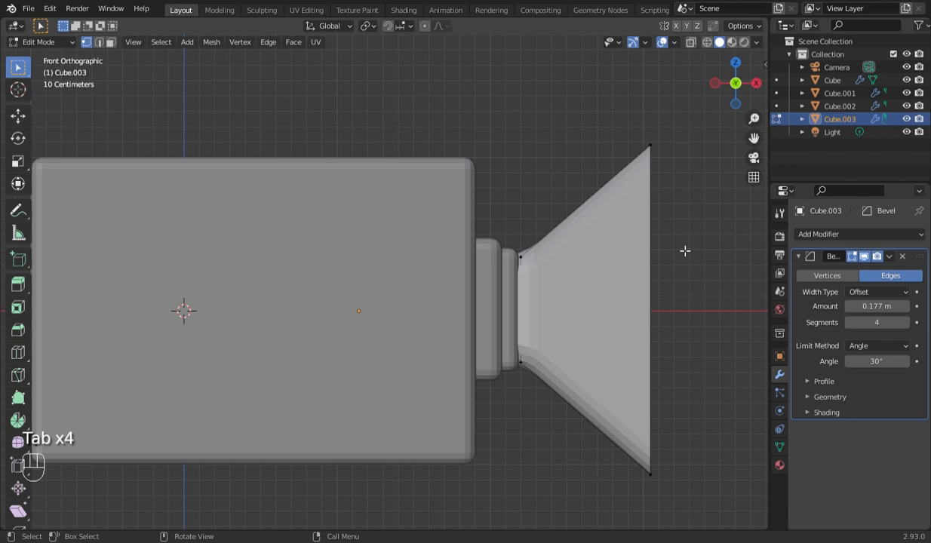
key(alt+z)
drag(467, 246, 517, 402)
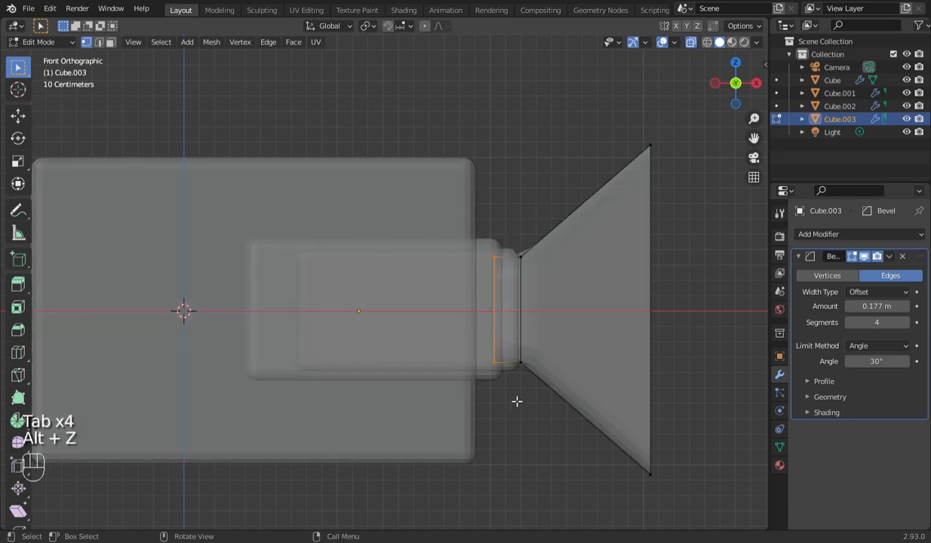
key(ctrl+x)
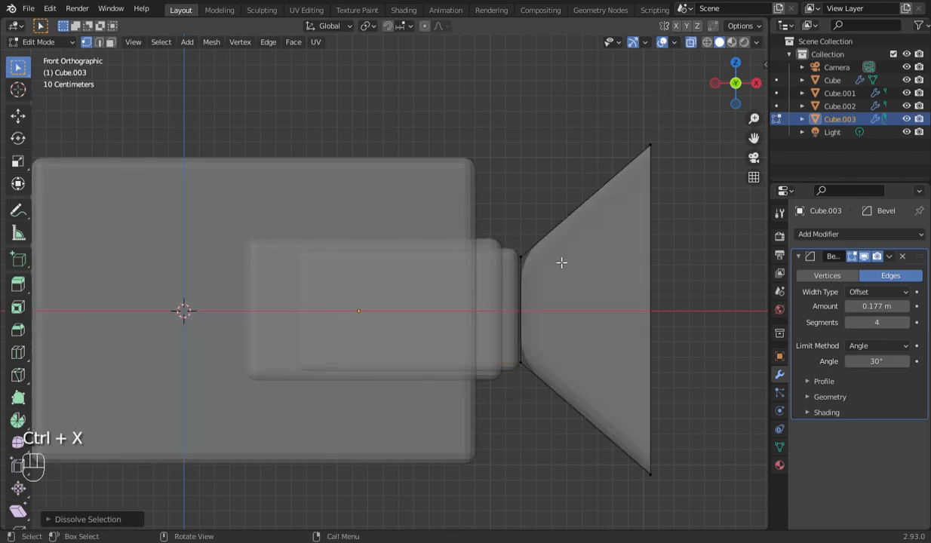
drag(491, 224, 532, 460)
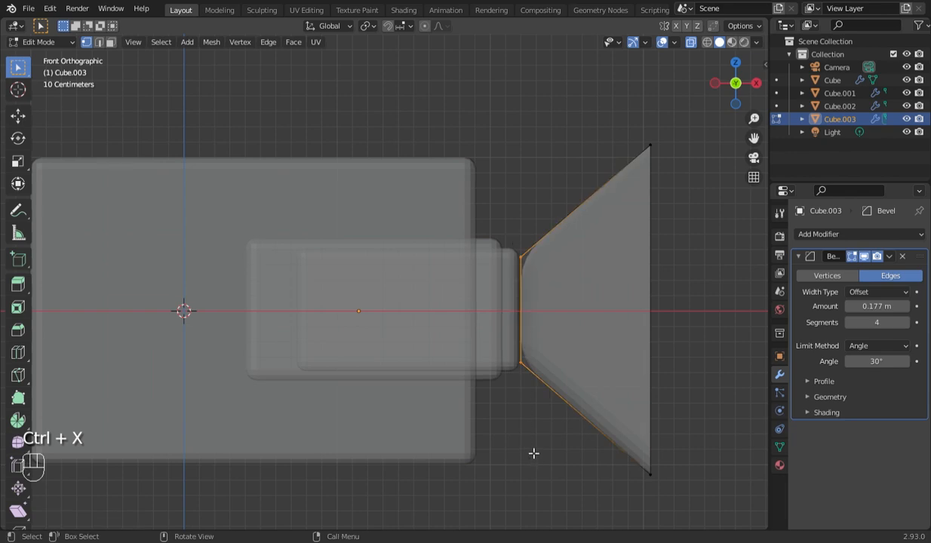
key(x)
click(489, 407)
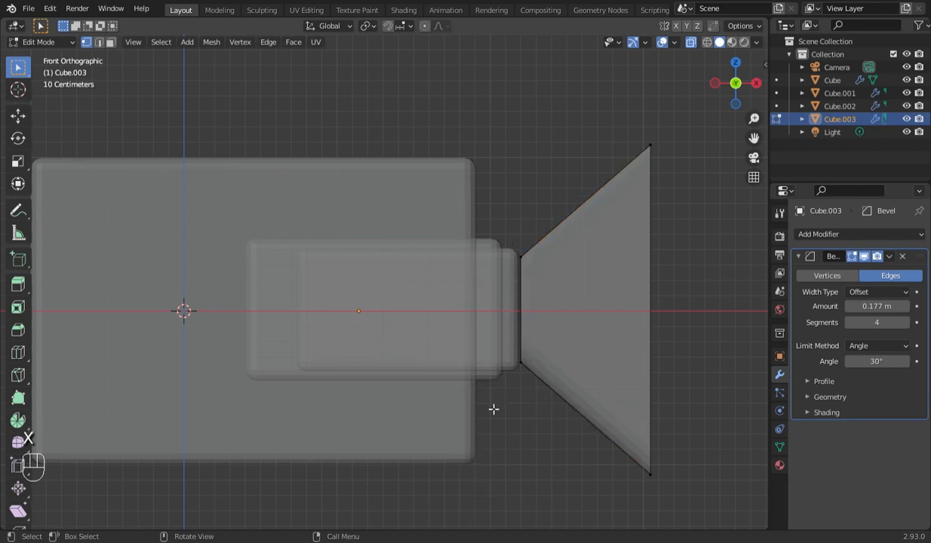
- Move the entire Cube.003 mesh slightly toward negative X and return to Object Mode with X-ray off
key(a)
key(g)
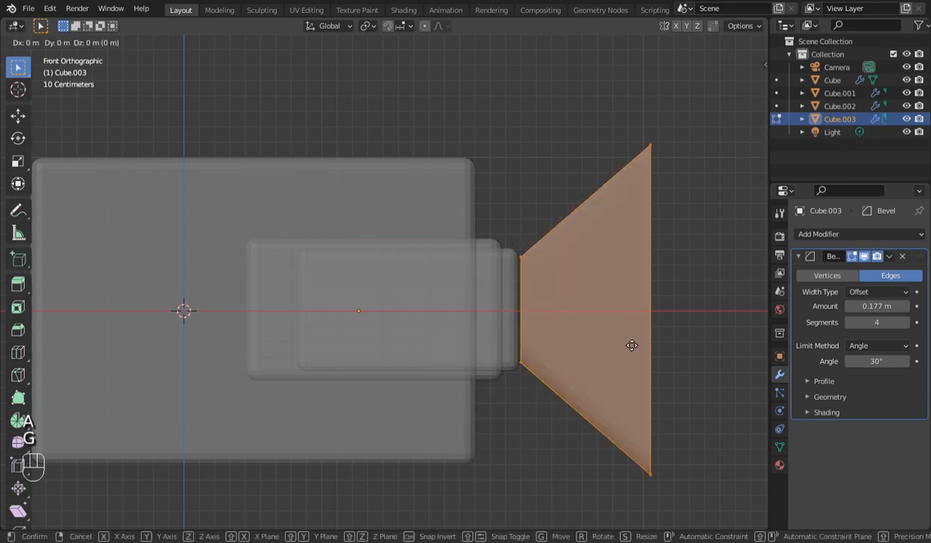
key(Left)
key(Left)
key(Left)
key(Left)
key(Left)
key(Left)
click(627, 345)
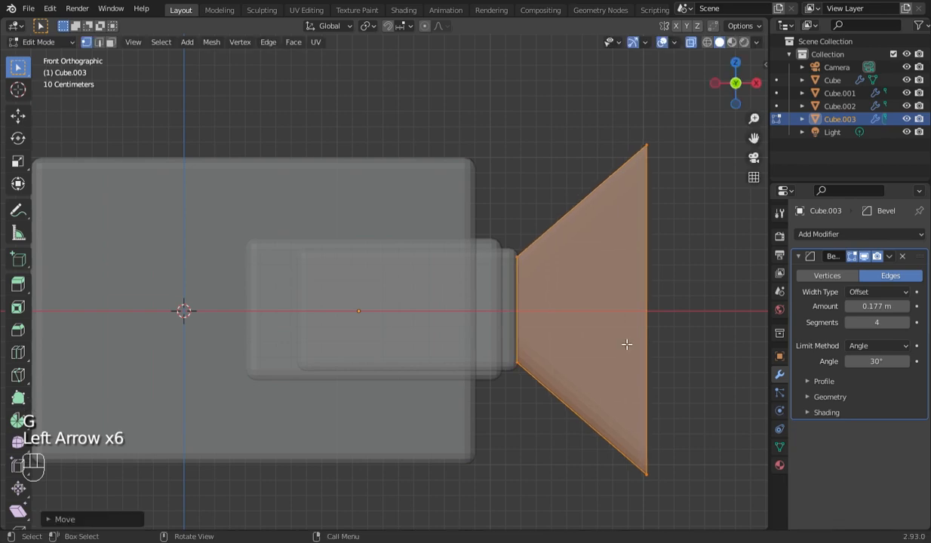
click(695, 44)
drag(735, 83, 725, 132)
key(KP_1)
key(Tab)
- Set the bevel amount of Cube to 0.062 m and fine-tune the bevel amount of Cube.002
click(498, 290)
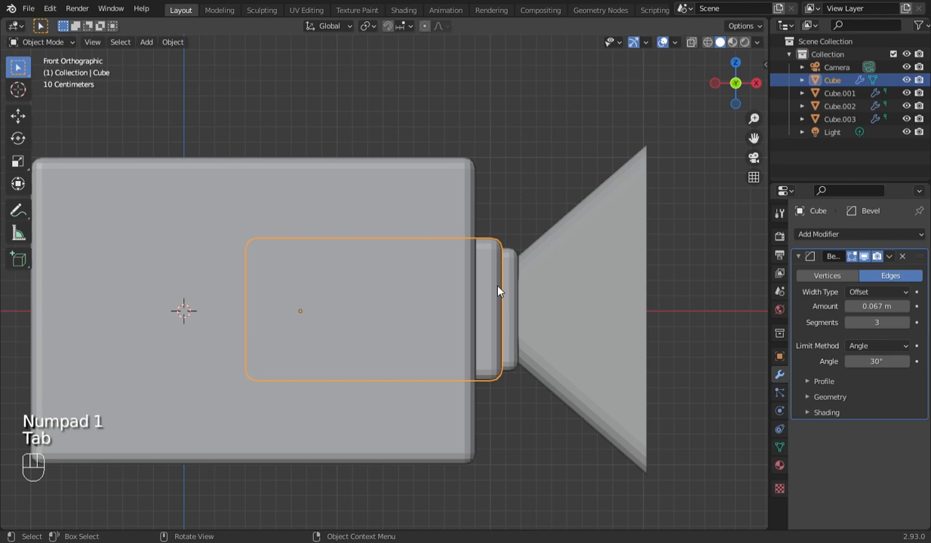
shift+drag(877, 305, 708, 316)
click(511, 273)
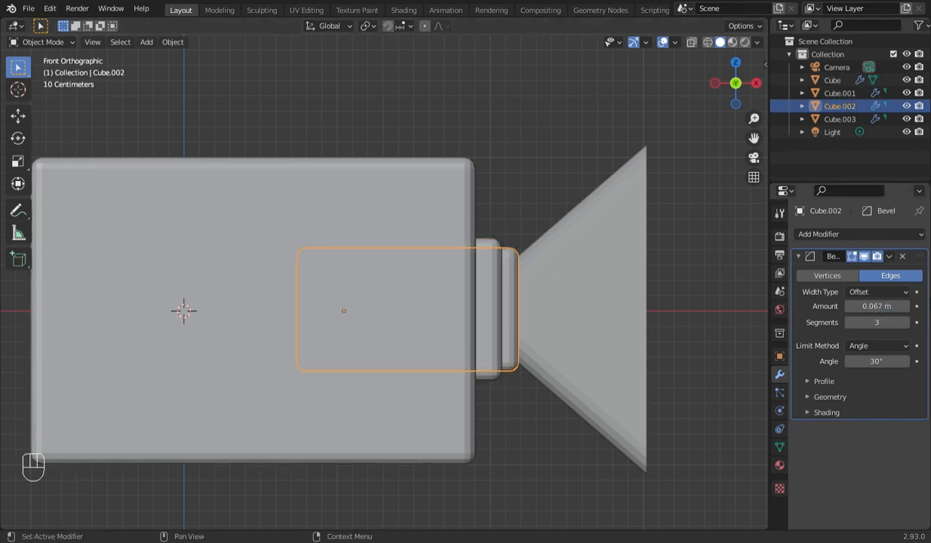
shift+drag(897, 305, 499, 296)
- Move the two stepped blocks, Cube and Cube.002, together about 0.02 m toward negative X
shift+click(489, 295)
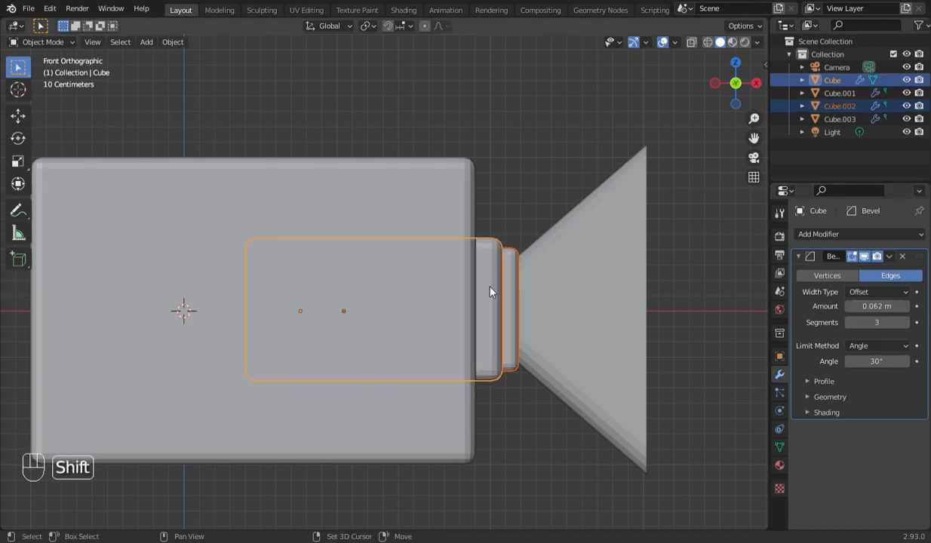
key(g)
key(Left)
key(Left)
key(Left)
key(Left)
key(Left)
key(Left)
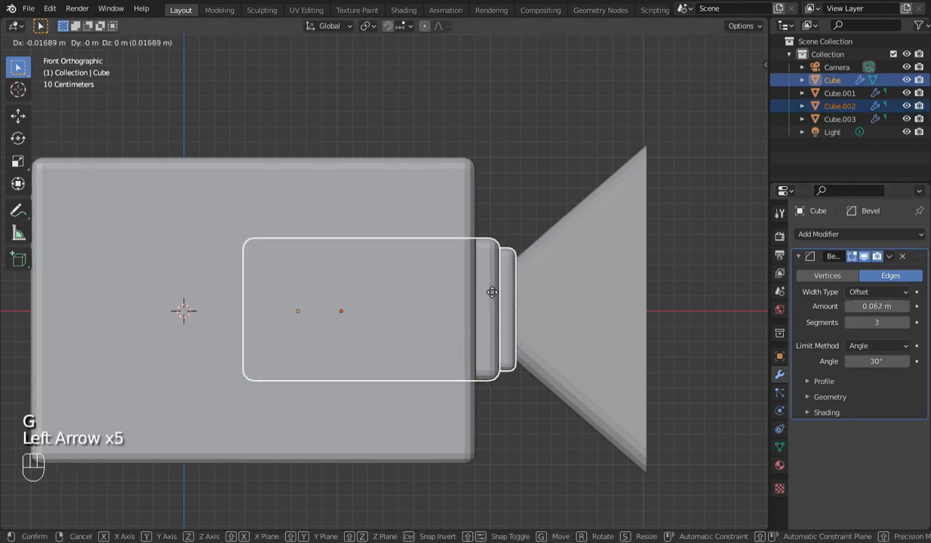
click(493, 290)
- Try moving the flared Cube.003 about 0.02 m toward negative X, and undo that move
click(529, 294)
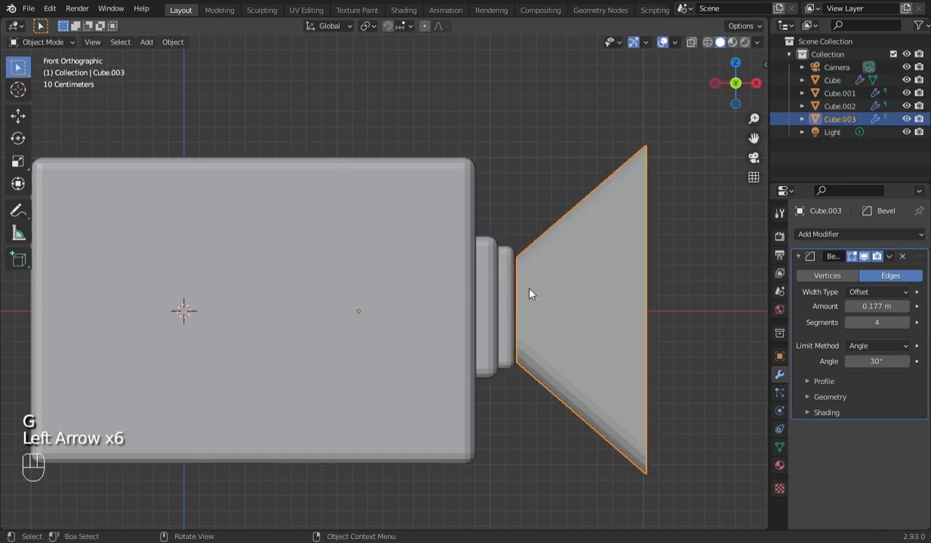
key(g)
key(Left)
key(Left)
key(Left)
key(Left)
key(Left)
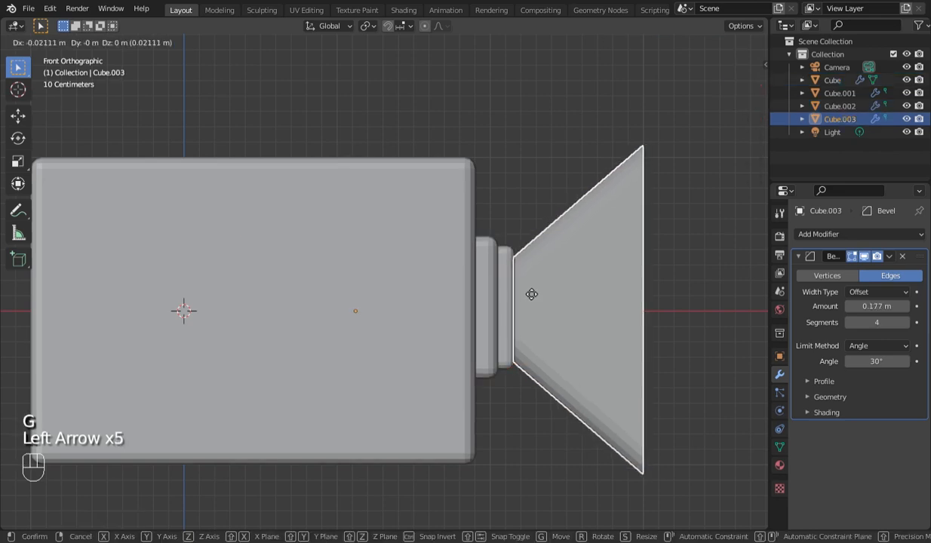
click(641, 329)
key(ctrl+z)
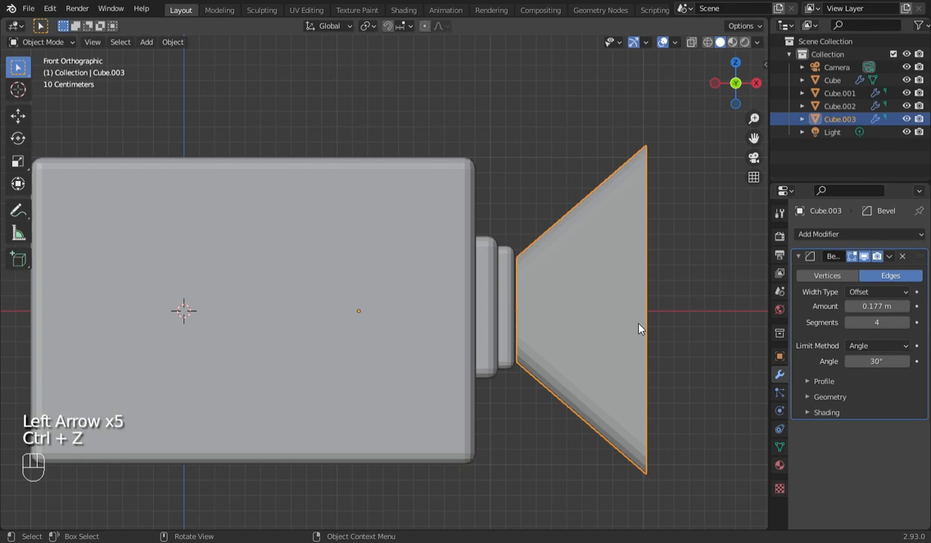
- Nudge the flared Cube.003 toward negative X until its narrow end meets the outer face of Cube.002
key(g)
key(Left)
key(Left)
key(Left)
key(Left)
key(Left)
key(Left)
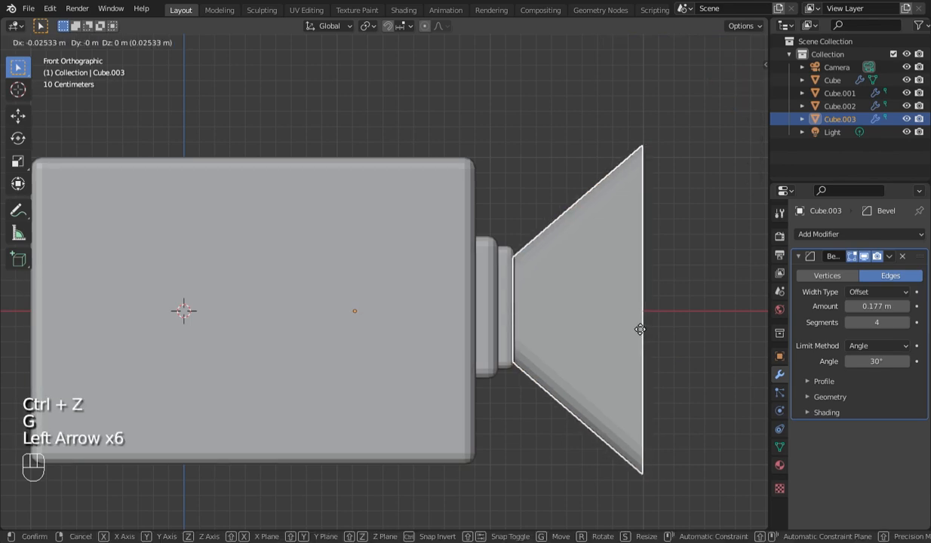
click(646, 329)
key(g)
key(Left)
key(Left)
key(Left)
key(Left)
key(Left)
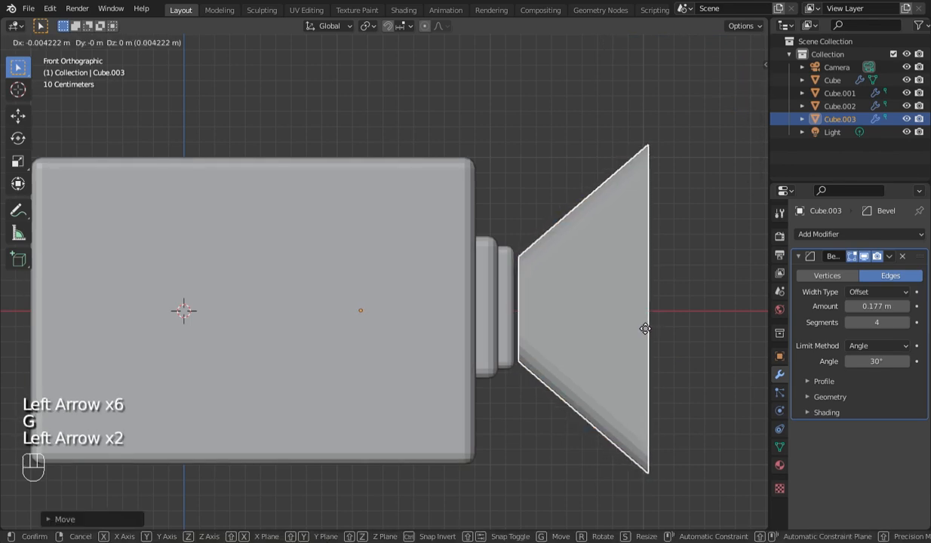
key(Left)
key(Left)
key(Left)
key(Left)
key(Left)
key(Left)
key(Left)
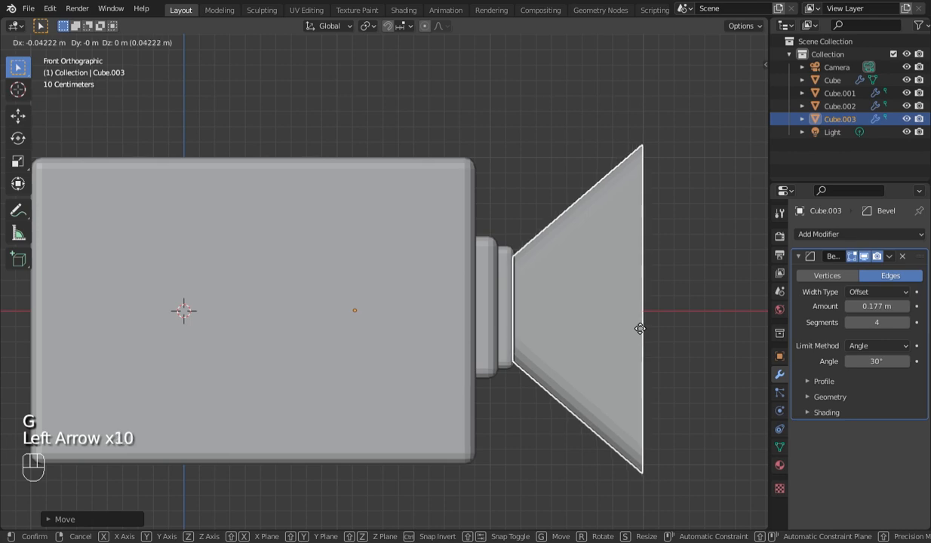
click(638, 329)
- Add a Solidify modifier with 0.06 m thickness to the flared Cube.003 and check it from an angled view
scroll(633, 326, down, 3)
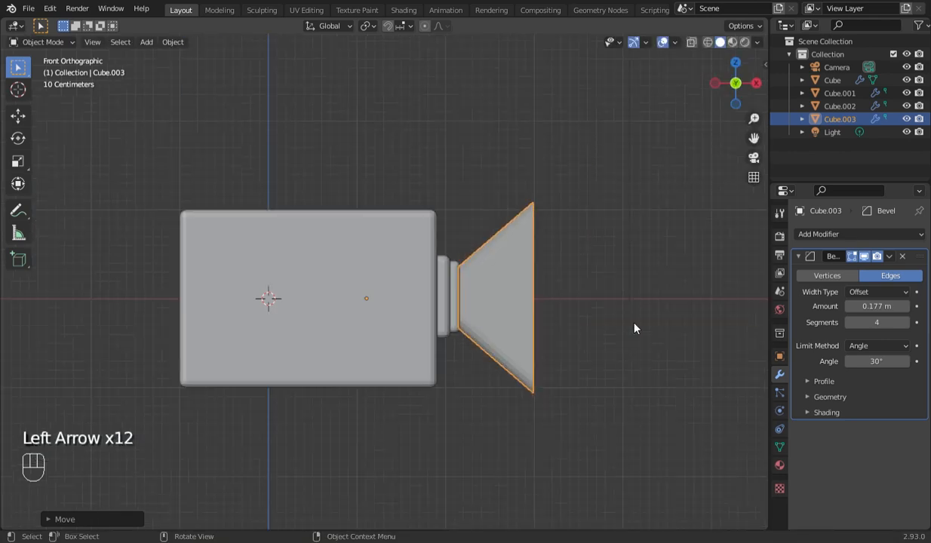
click(635, 328)
drag(693, 69, 640, 203)
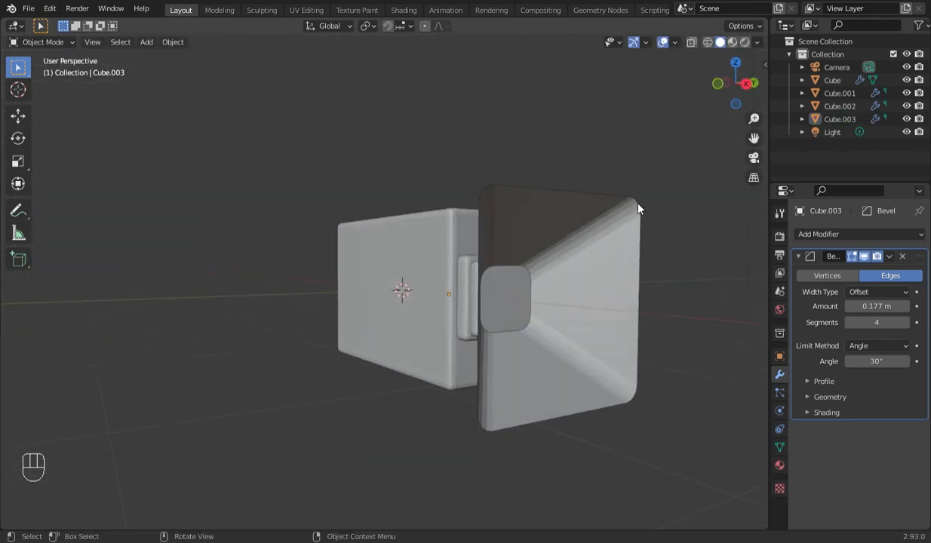
click(629, 215)
click(886, 235)
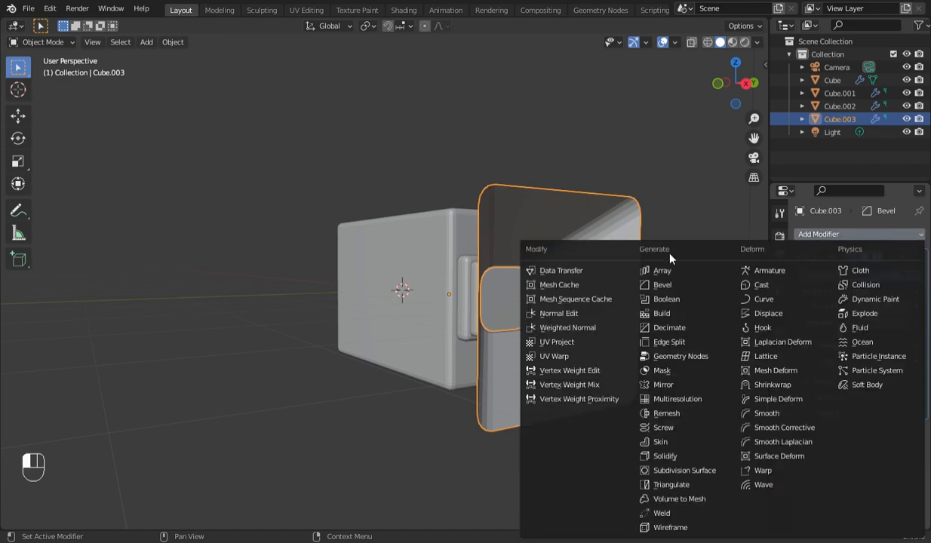
click(664, 449)
drag(903, 465, 925, 466)
key(KP_1)
drag(733, 83, 716, 102)
- Add a second Bevel modifier to Cube.003 after the Solidify, with an amount of 0.1 m and 3 segments
click(858, 233)
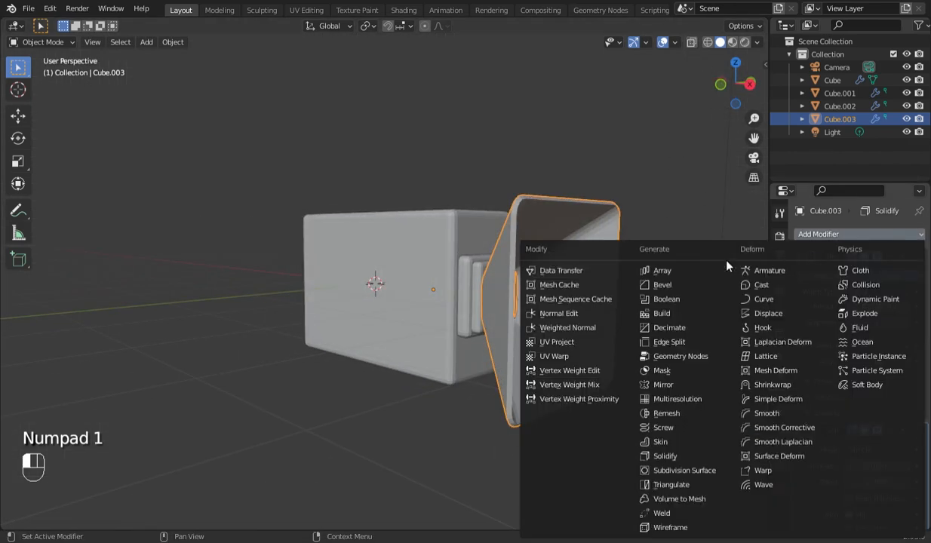
click(669, 284)
scroll(669, 285, up, 5)
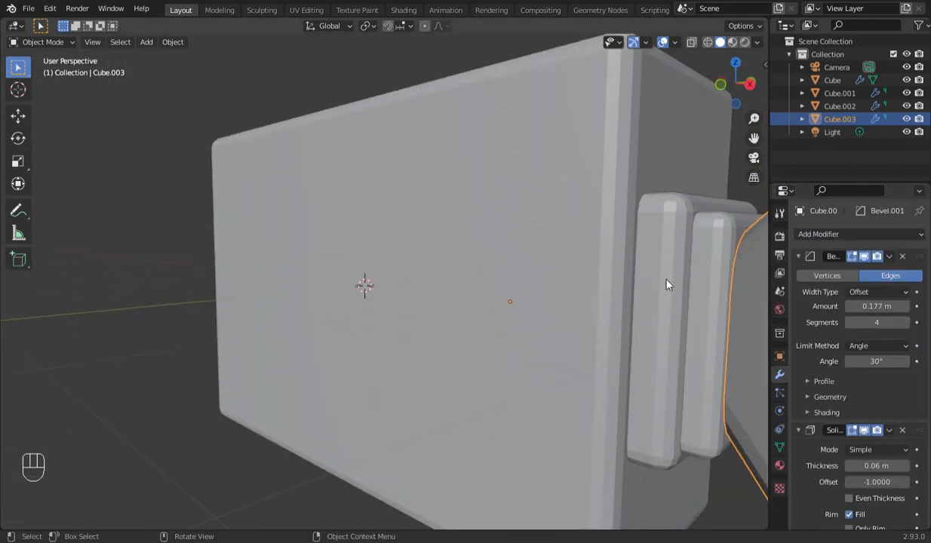
scroll(669, 285, down, 1)
drag(753, 138, 626, 144)
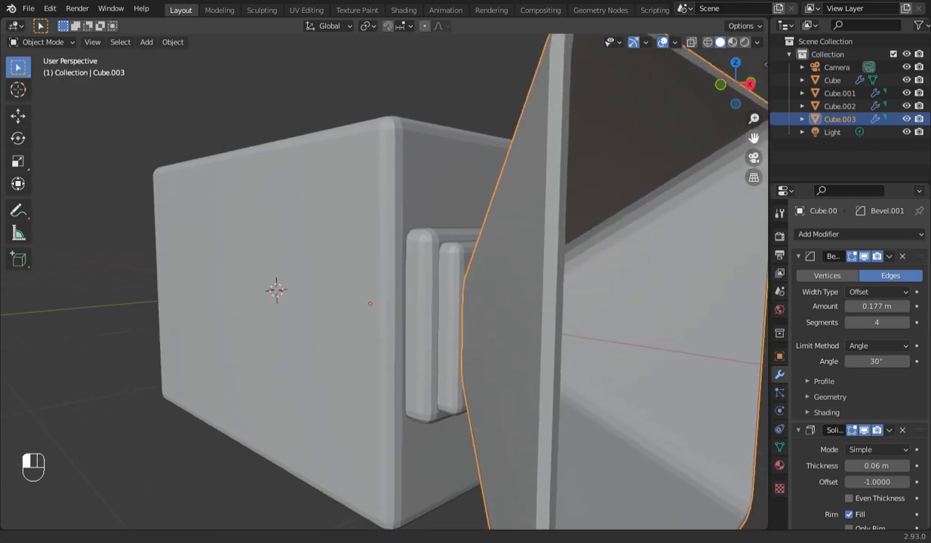
scroll(920, 366, down, 8)
scroll(921, 367, down, 4)
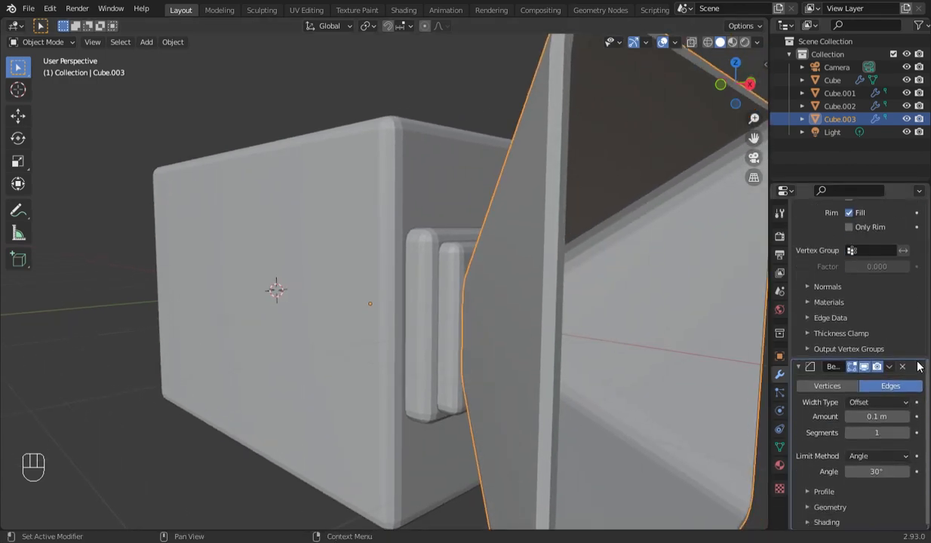
click(907, 417)
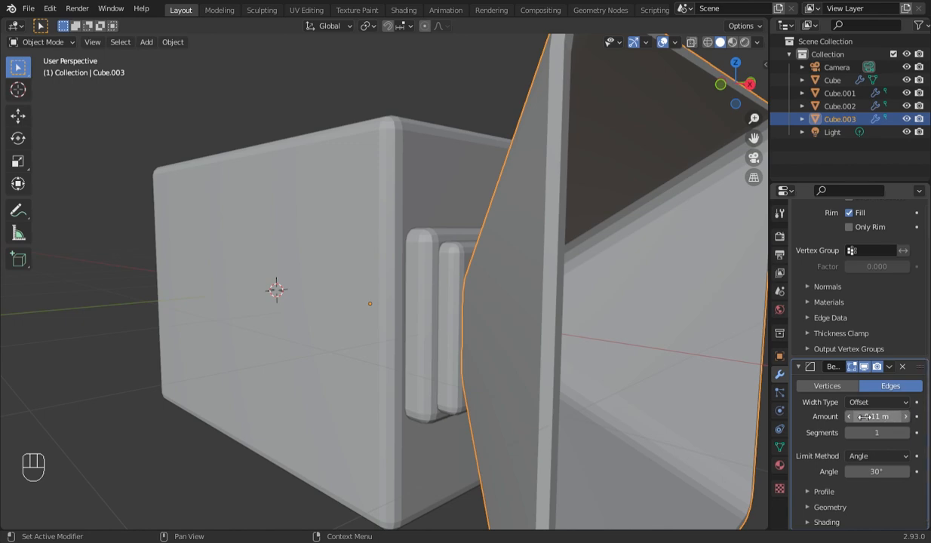
click(851, 419)
click(908, 435)
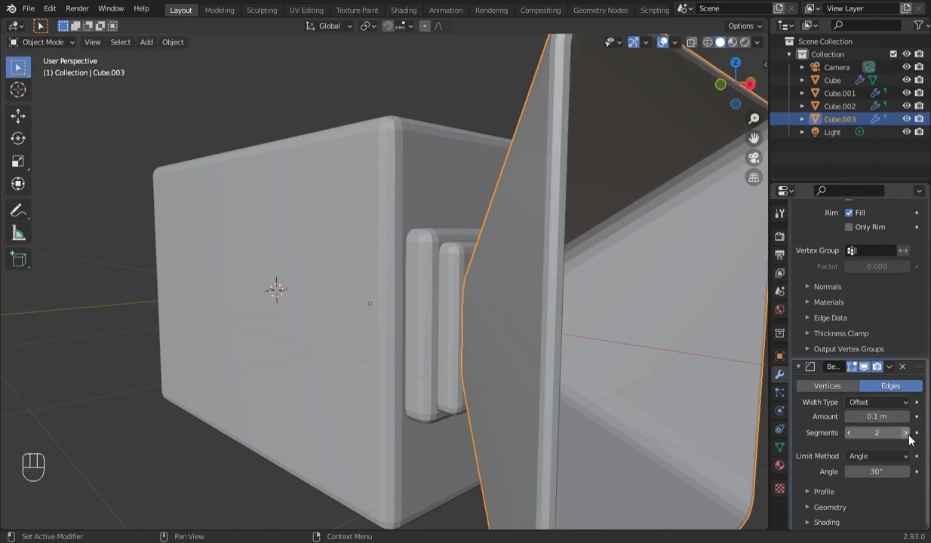
click(906, 433)
- Inset the large front face of the main box, Cube.001, by about 0.22 m in Edit Mode
key(KP_1)
scroll(680, 351, down, 1)
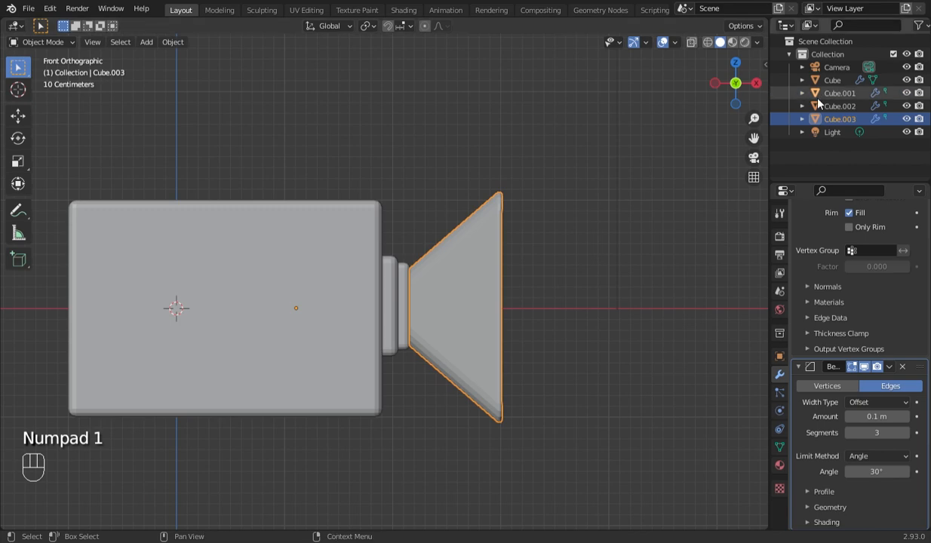
shift+middle_drag(442, 212, 623, 219)
click(463, 262)
key(Tab)
key(z)
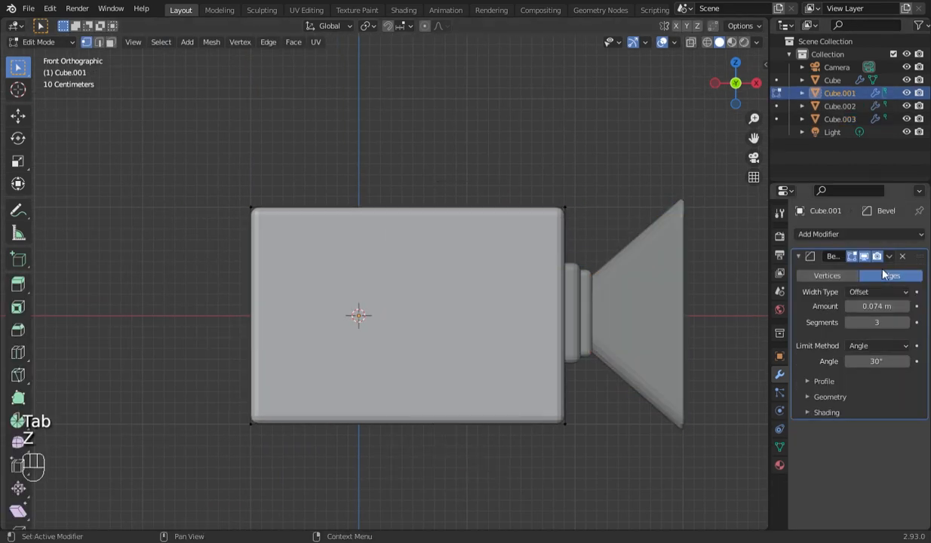
key(alt+z)
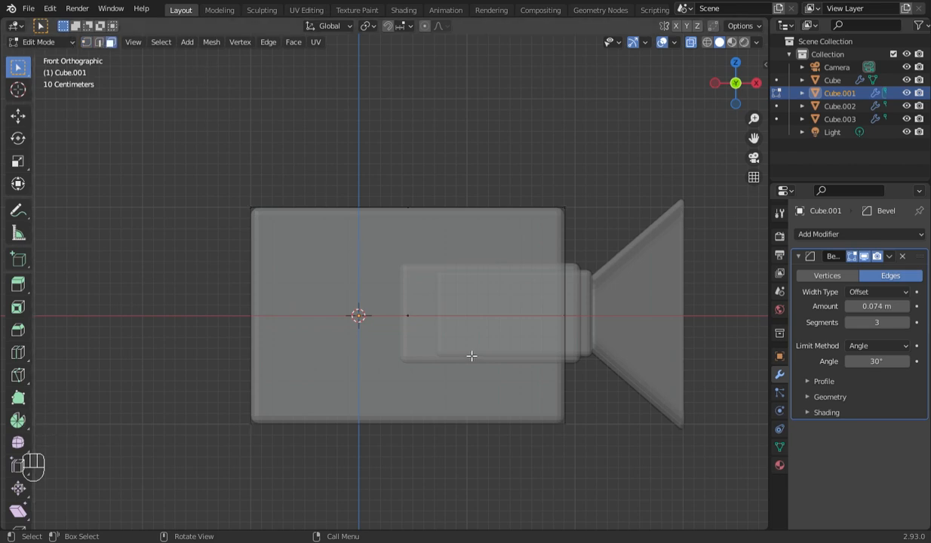
drag(378, 295, 712, 377)
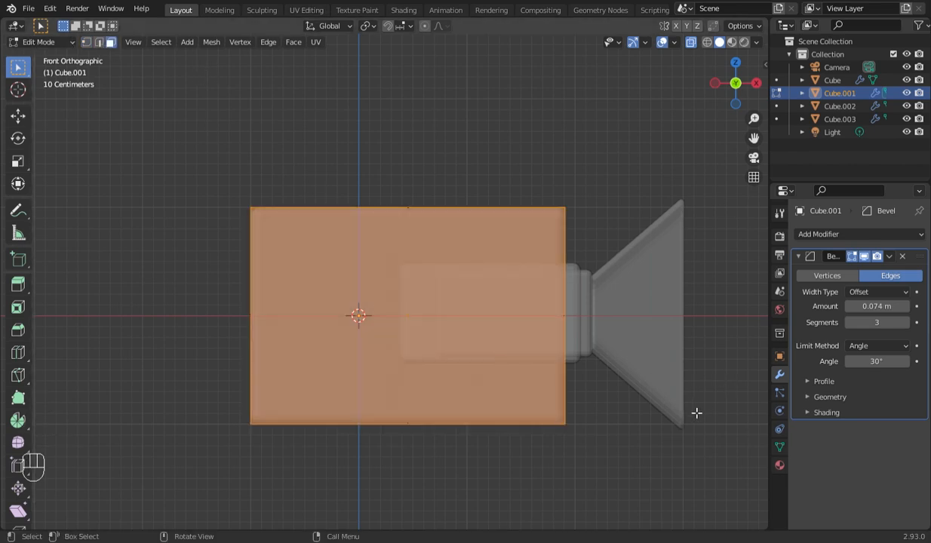
key(u)
key(i)
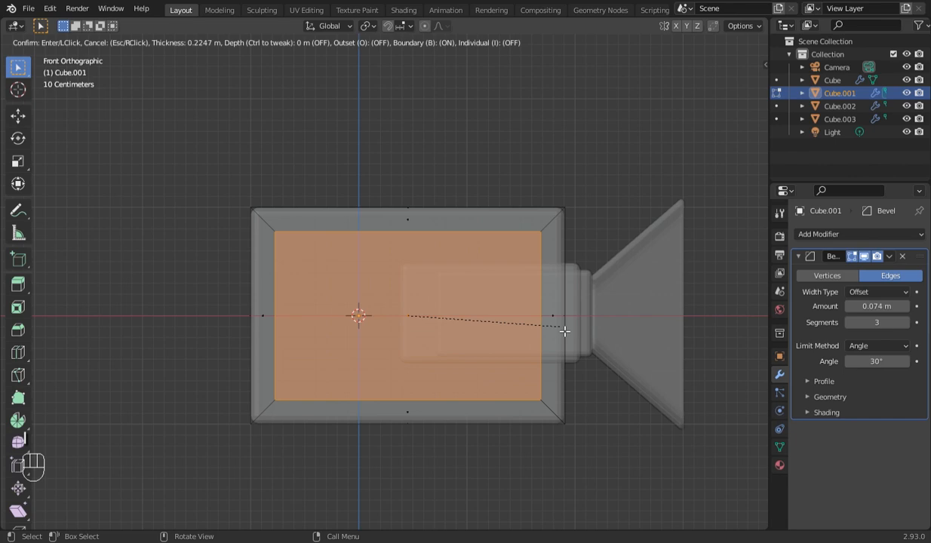
click(565, 331)
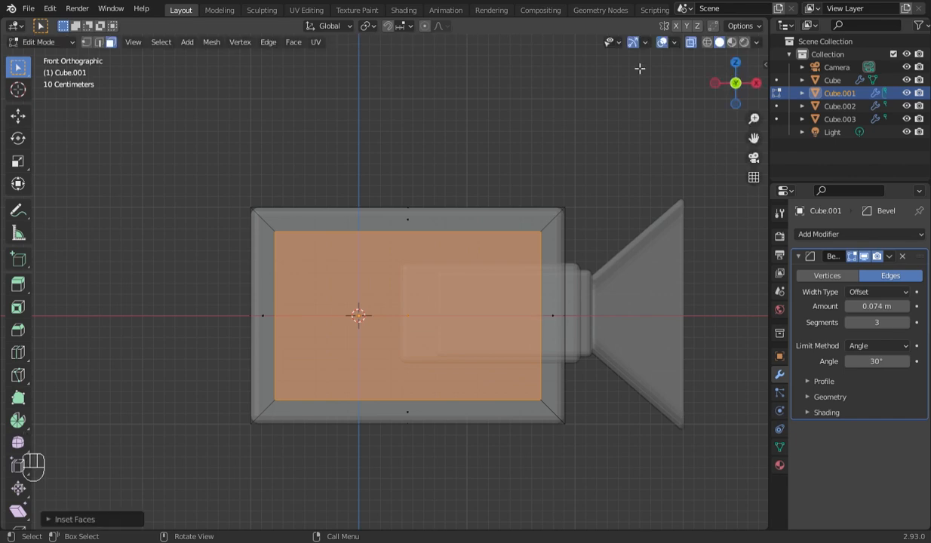
- Turn off X-ray and select the inset front face of Cube.001, viewing it from an angle
click(690, 42)
click(433, 283)
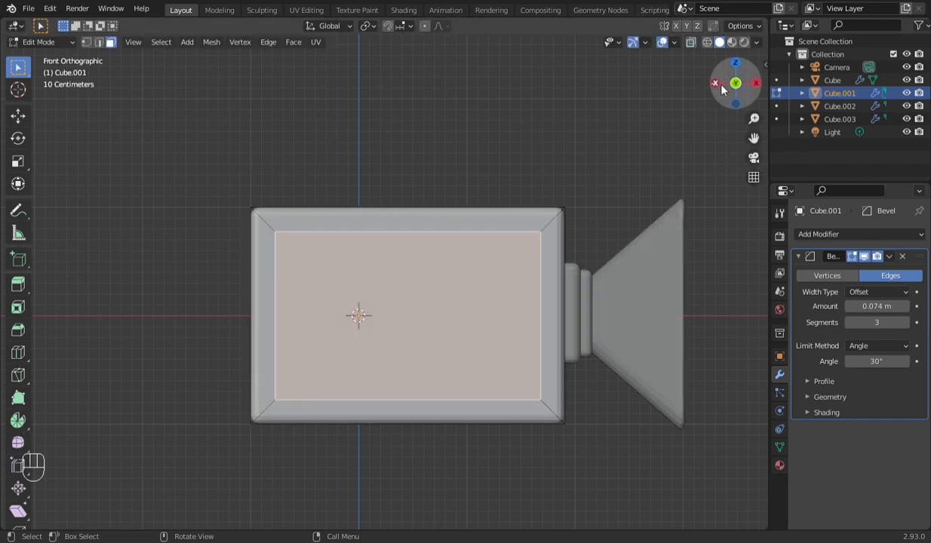
drag(721, 89, 698, 92)
key(r)
click(602, 251)
key(ctrl+z)
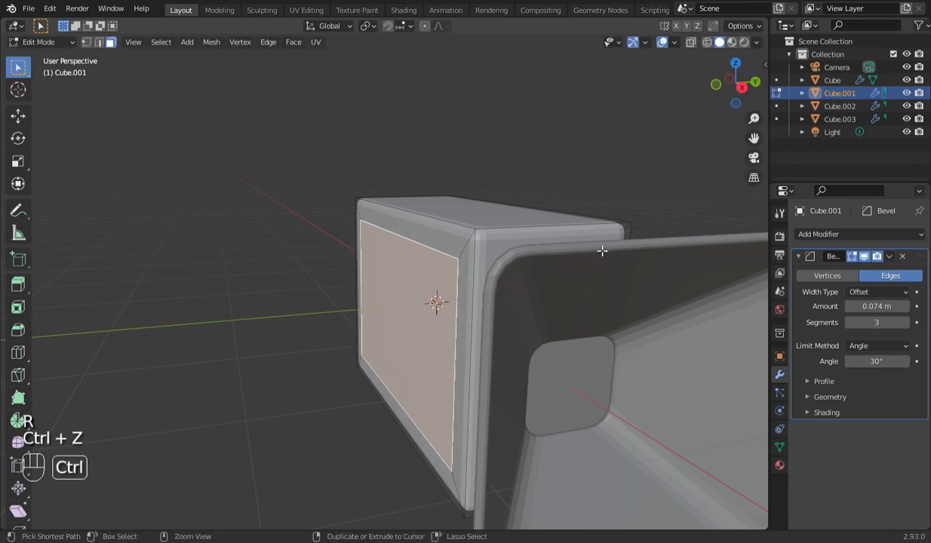
- Extrude the inset front face of Cube.001 outward by about 0.12 m
key(e)
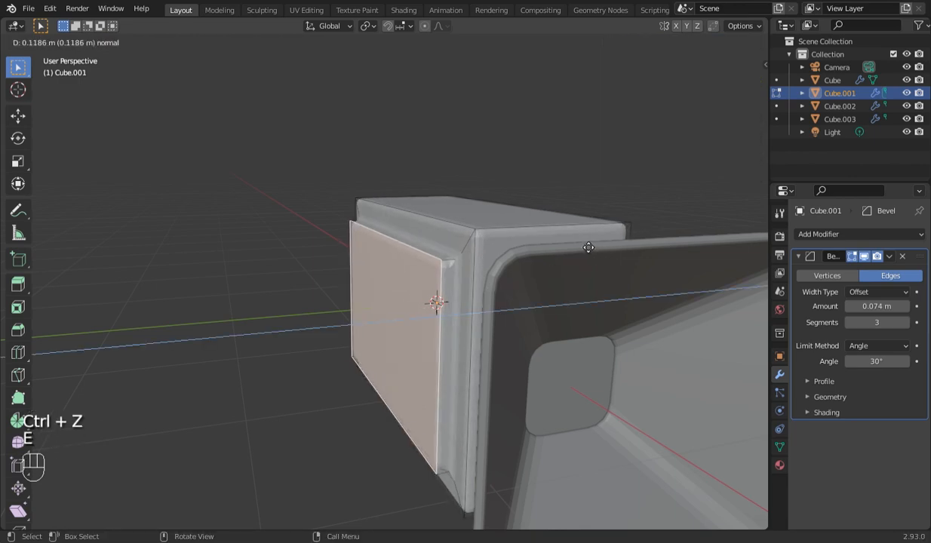
click(586, 246)
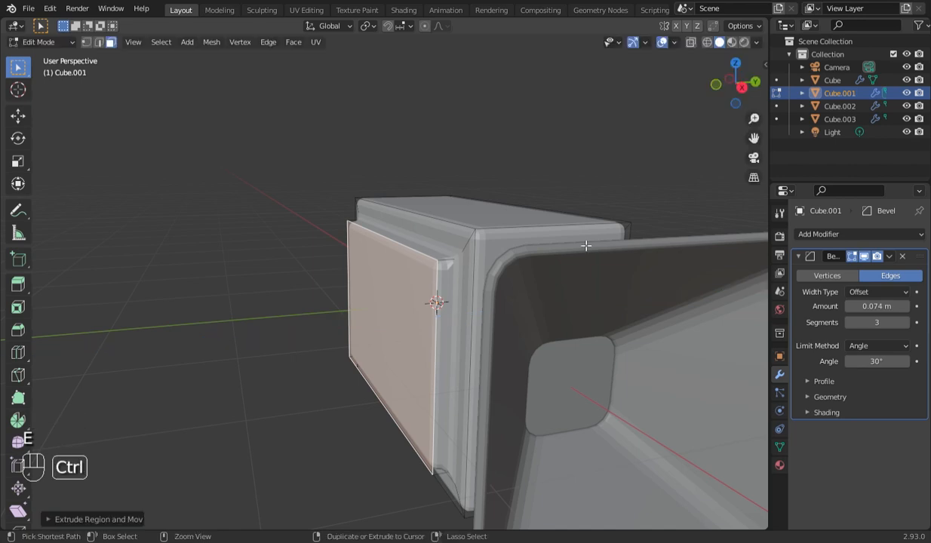
- Undo the panel extrusion and duplicate the inset front face of Cube.001 in place
key(ctrl+z)
key(KP_1)
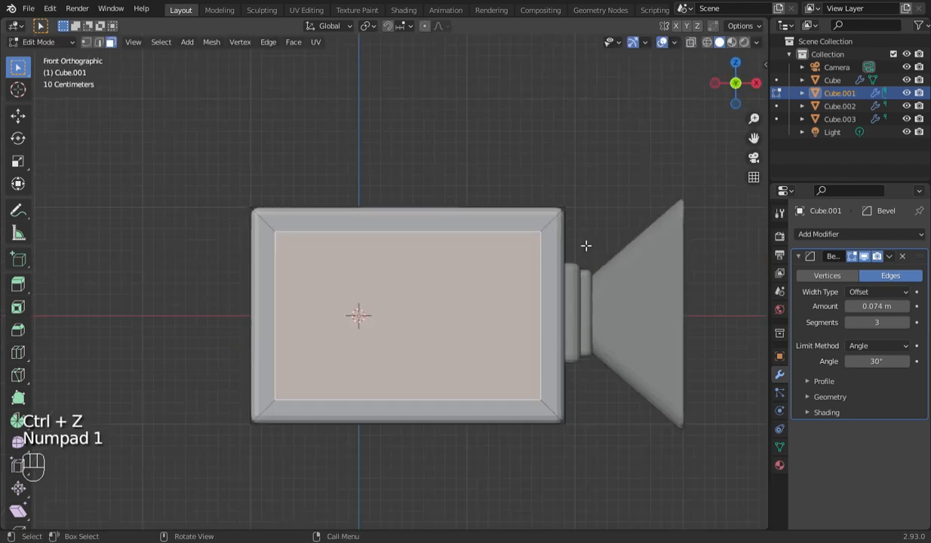
key(shift+d)
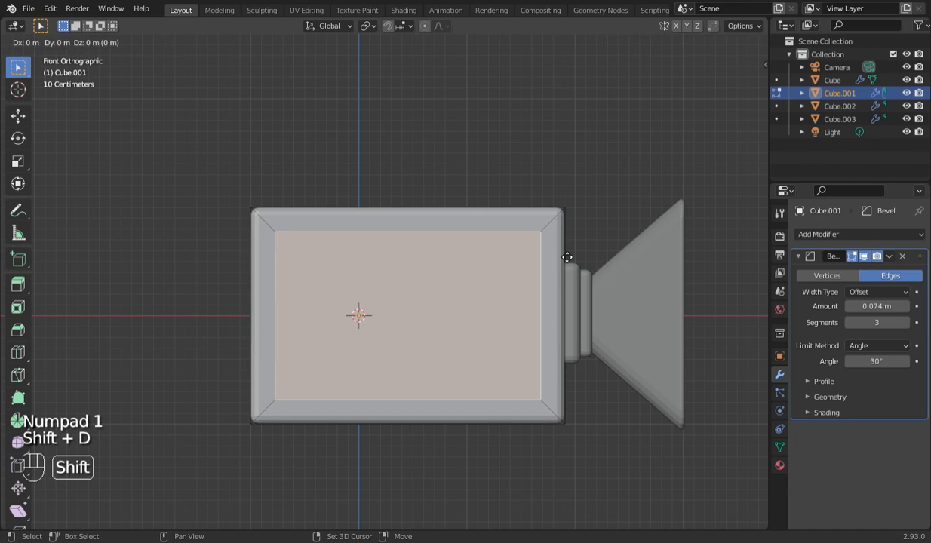
click(565, 256)
- Separate the duplicated front face into its own object and select it in Object Mode
key(KP_7)
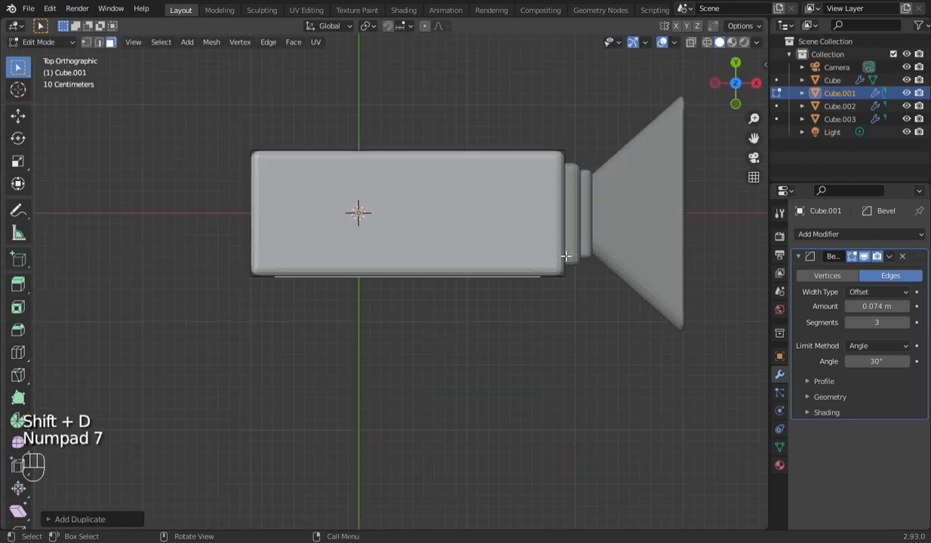
key(Tab)
key(Tab)
drag(714, 98, 528, 116)
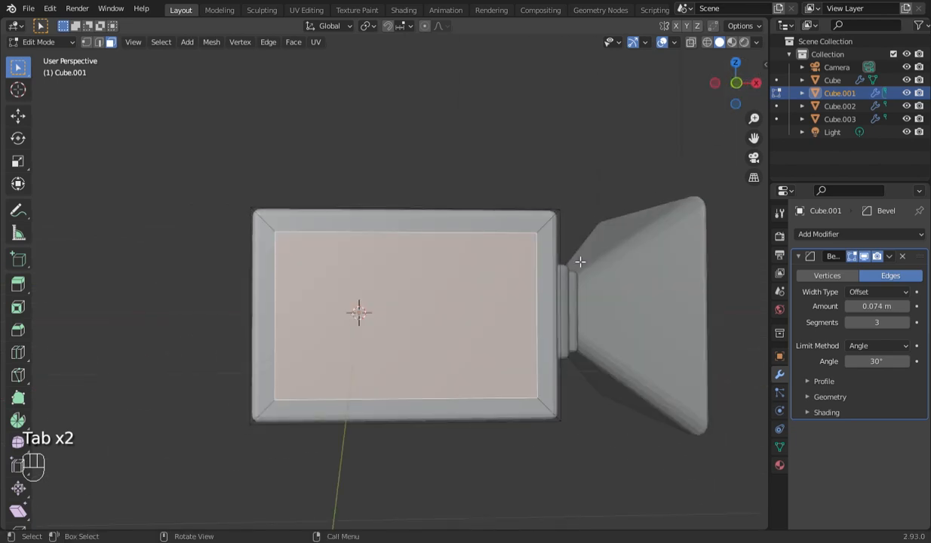
key(KP_7)
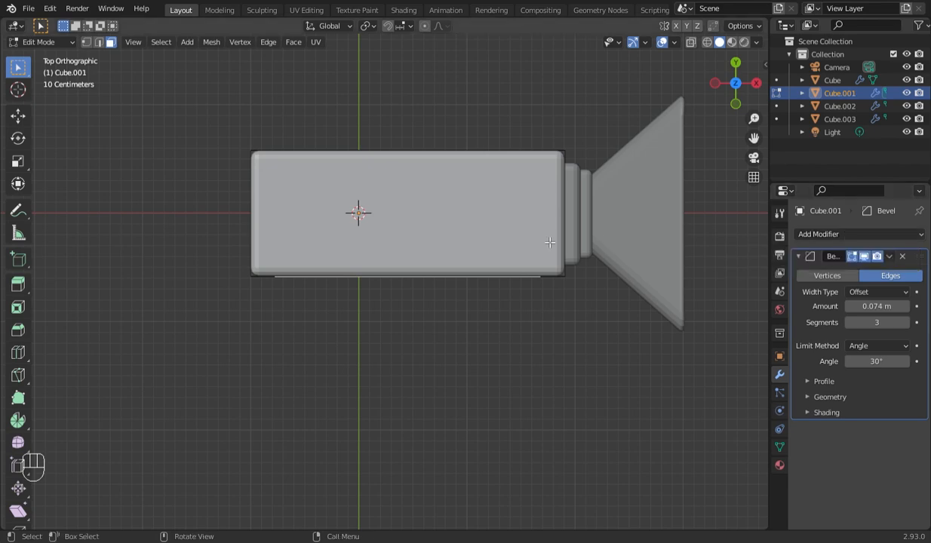
key(Tab)
key(Tab)
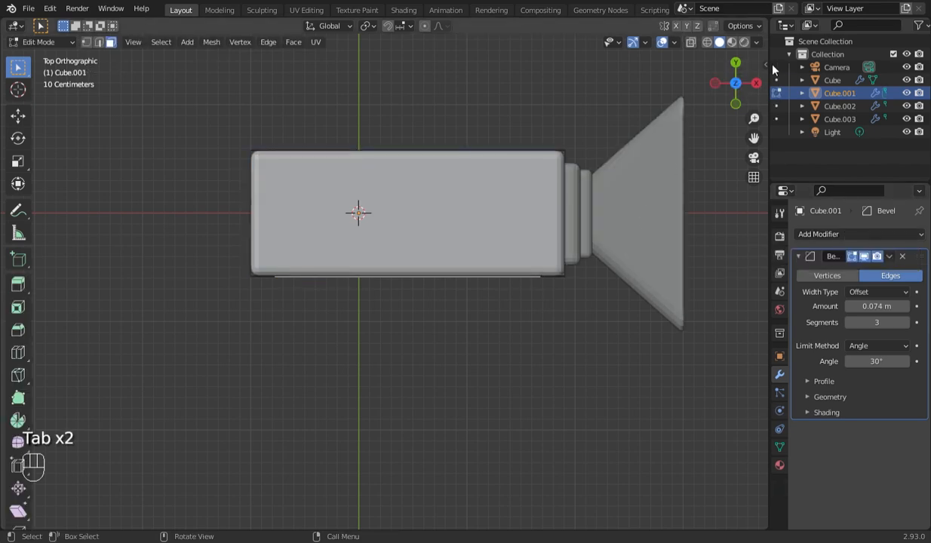
drag(736, 82, 716, 102)
key(p)
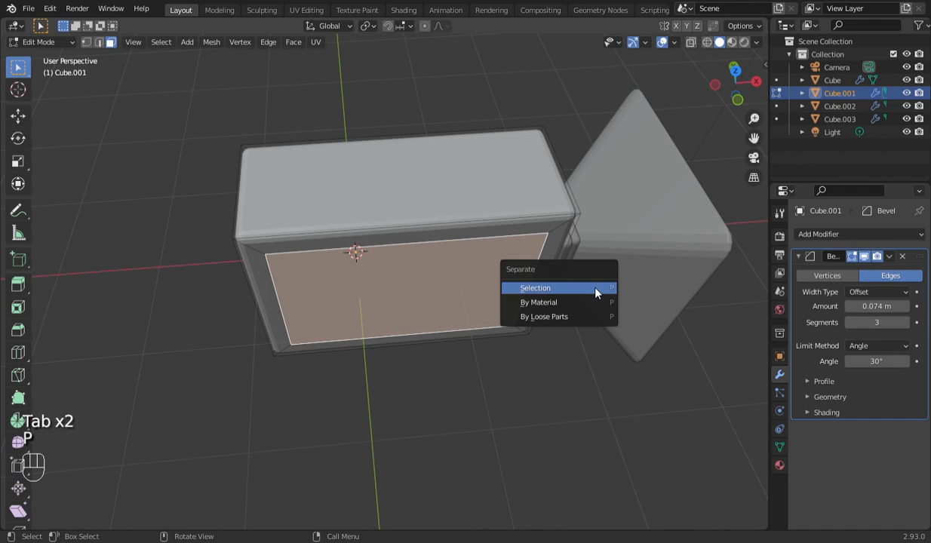
click(603, 291)
key(Tab)
click(494, 284)
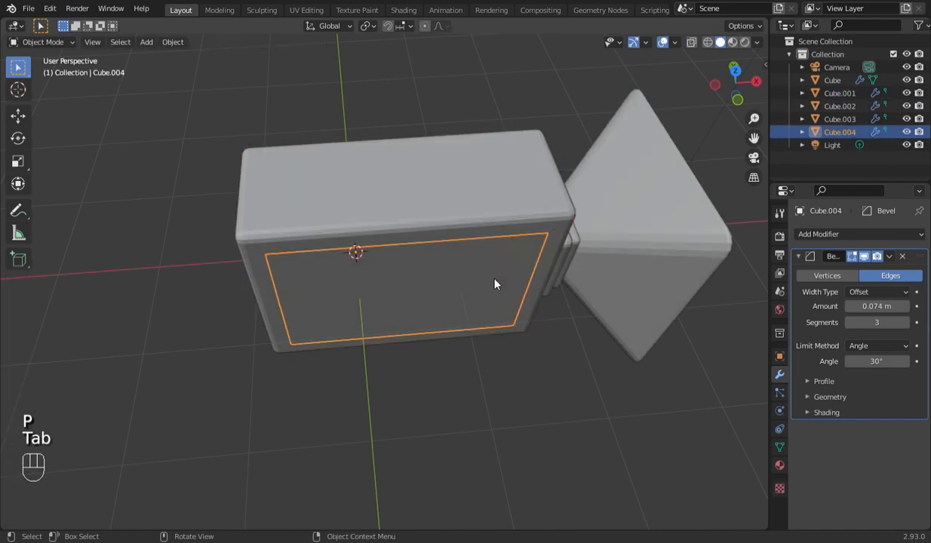
- Add a Mirror modifier to the separated panel Cube.004, mirroring on the Y axis only
click(860, 234)
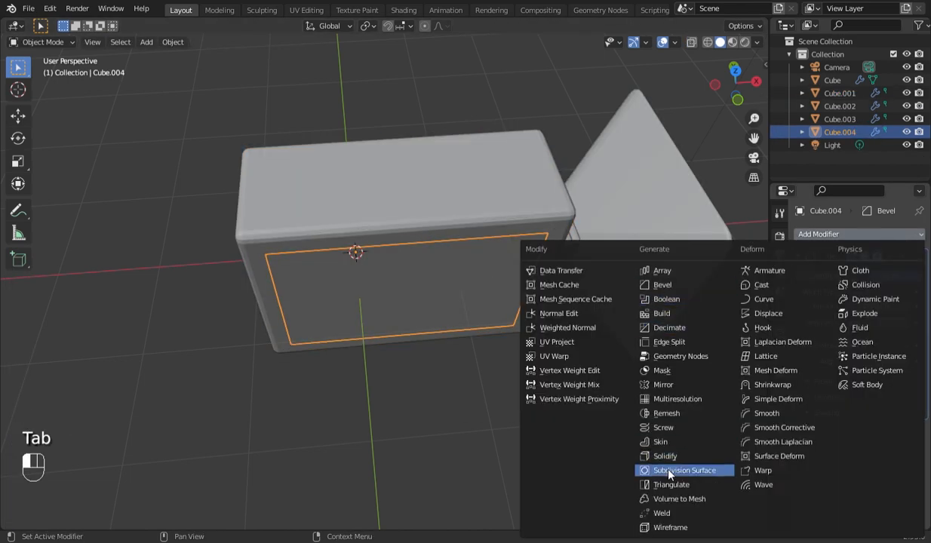
click(669, 386)
click(876, 451)
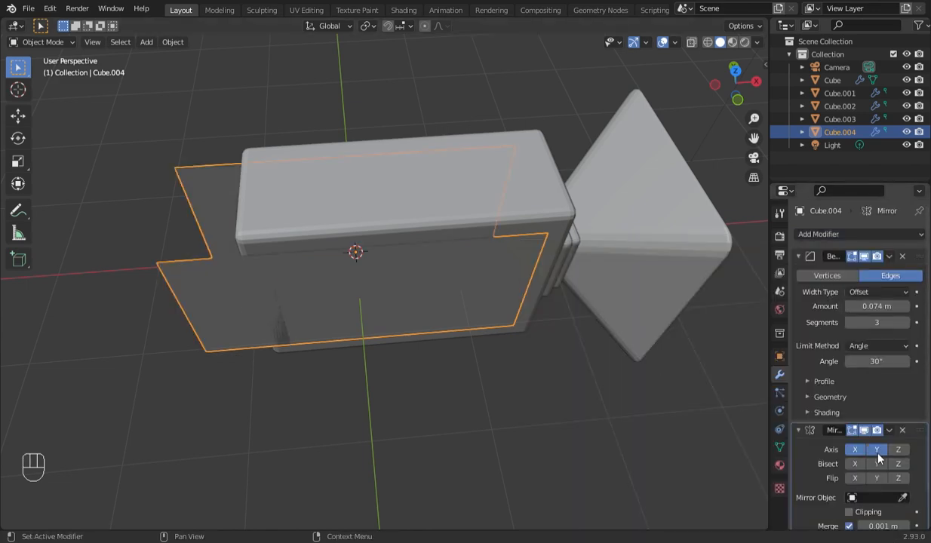
click(856, 451)
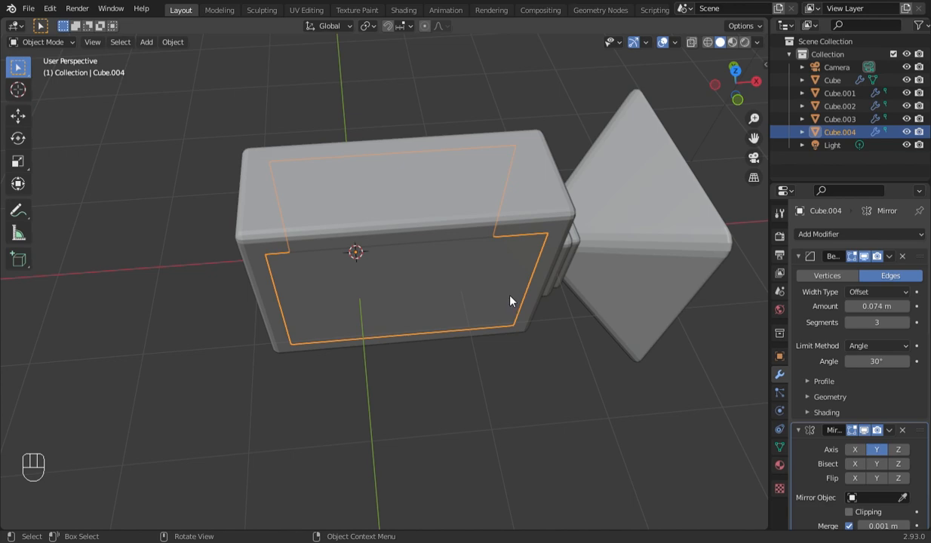
- Extrude the whole panel face of Cube.004 outward by about 0.09 m in Edit Mode, with X-ray on
key(KP_7)
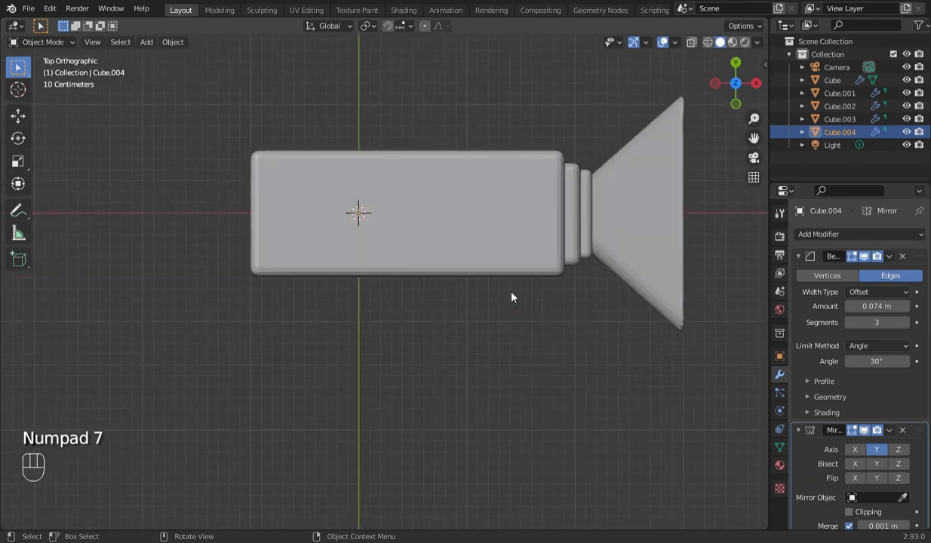
key(Tab)
key(alt+z)
key(a)
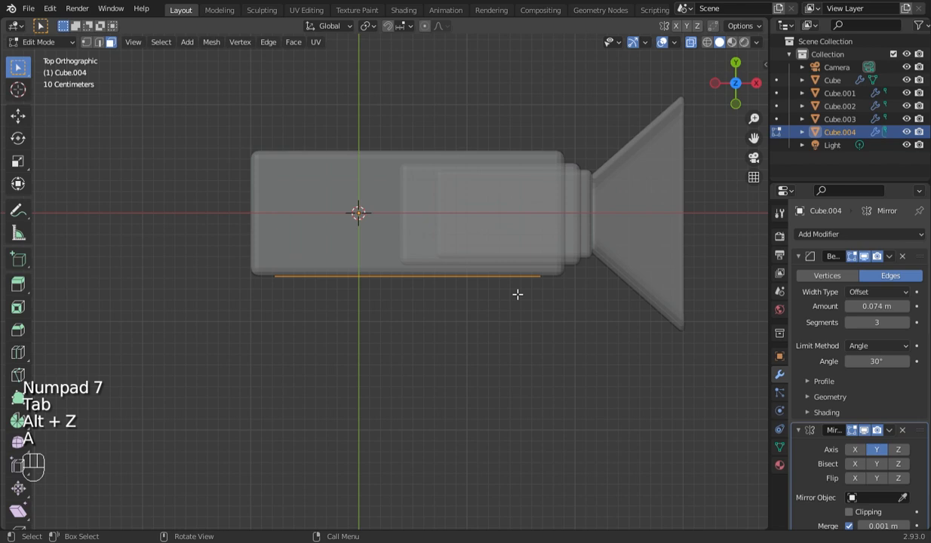
key(e)
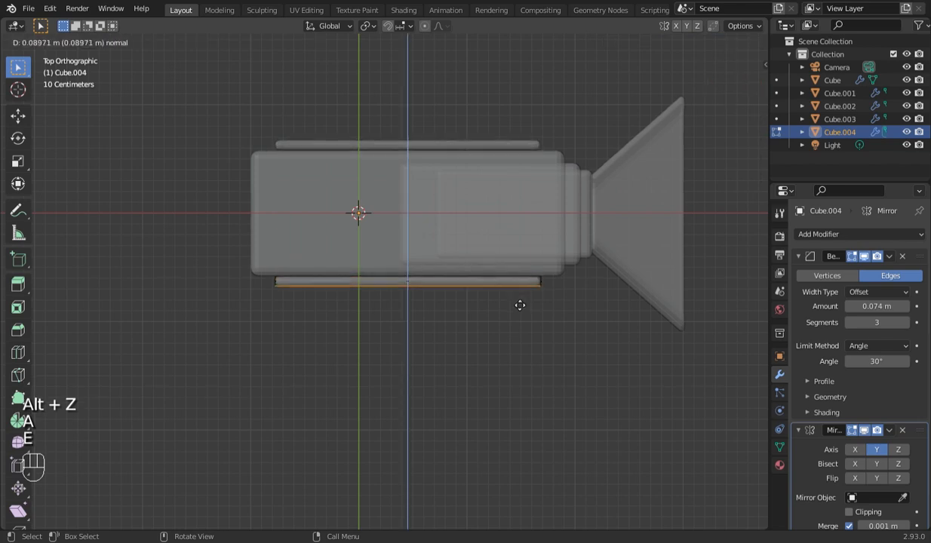
click(518, 305)
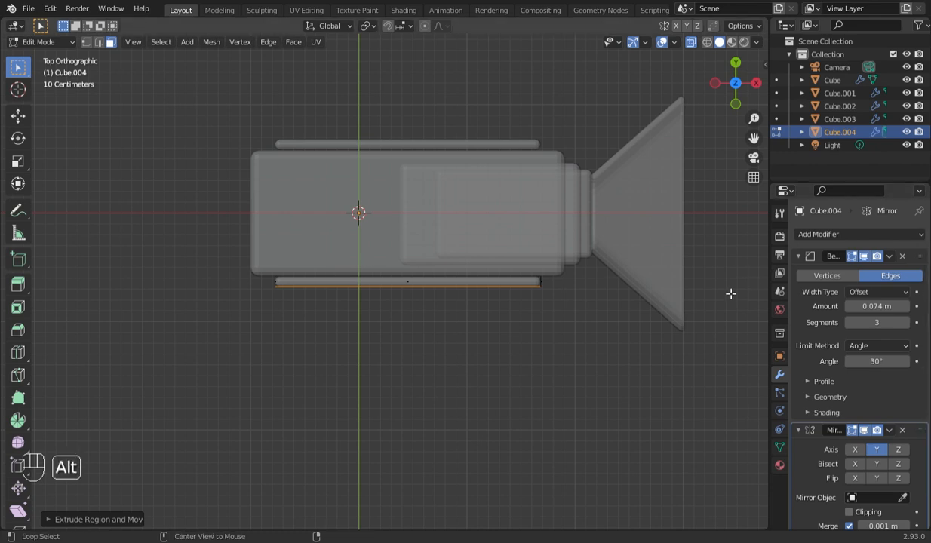
- Move the inner face of the Cube.004 panel along Y into the main box and turn X-ray off
key(alt+z)
key(alt+z)
drag(229, 249, 580, 287)
drag(215, 254, 605, 283)
key(g)
key(y)
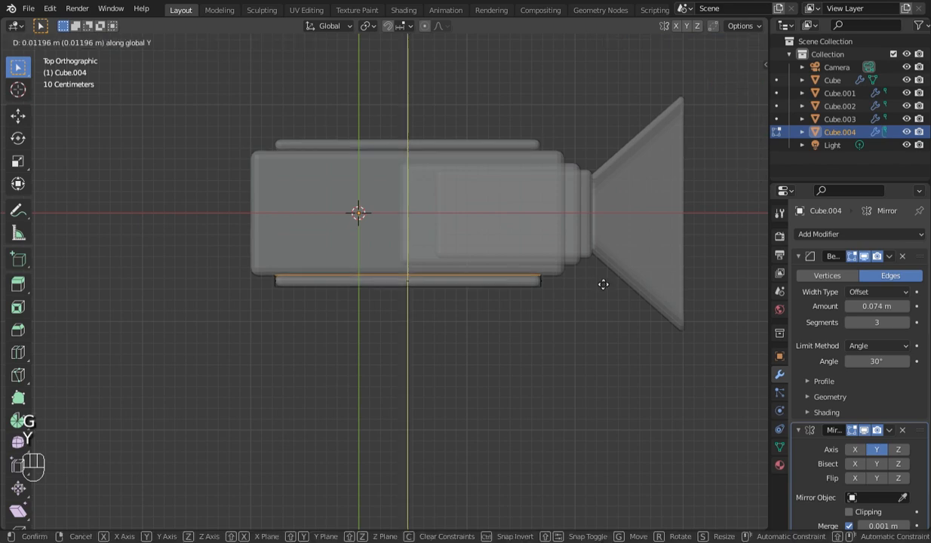
click(599, 273)
click(688, 43)
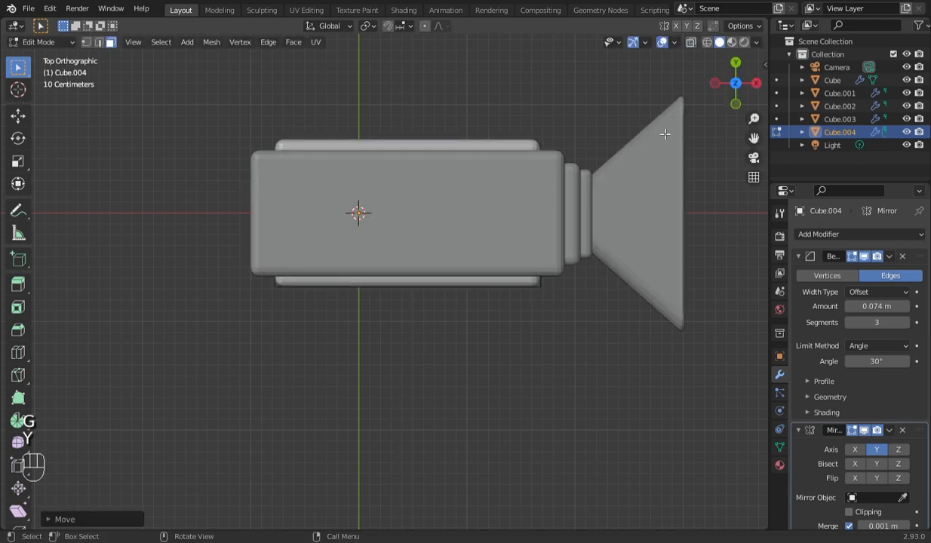
- Set the Bevel amount of Cube.004 to 0.068 m in Object Mode and save the file
key(KP_1)
key(Tab)
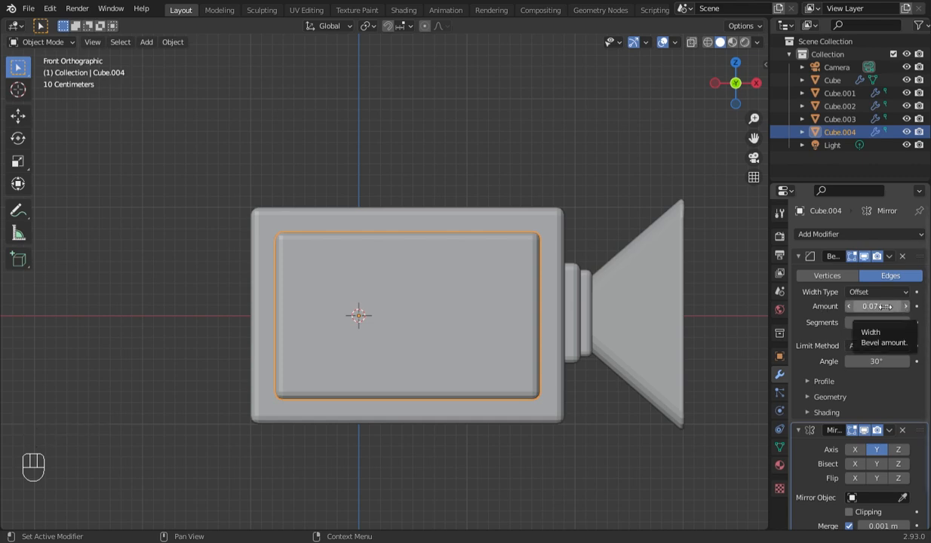
shift+drag(878, 307, 870, 306)
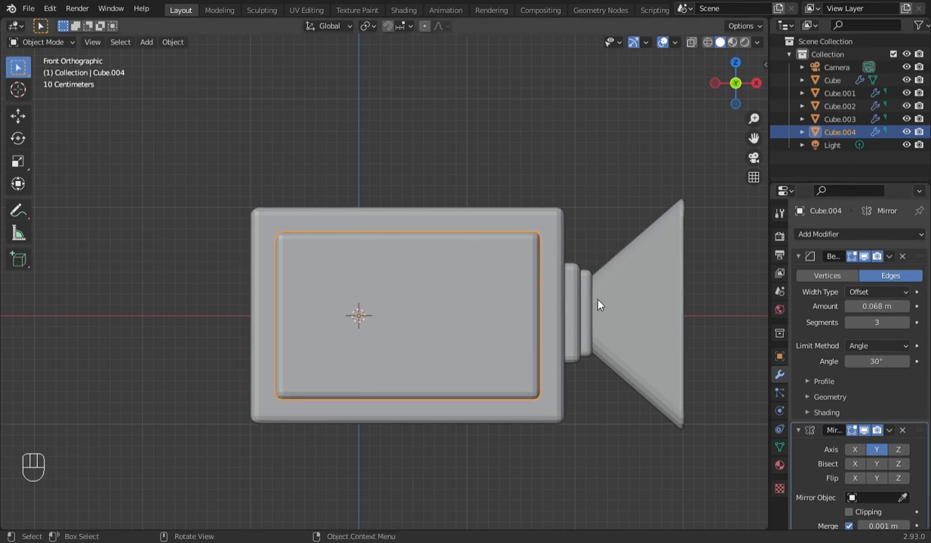
scroll(573, 295, down, 2)
key(ctrl+s)
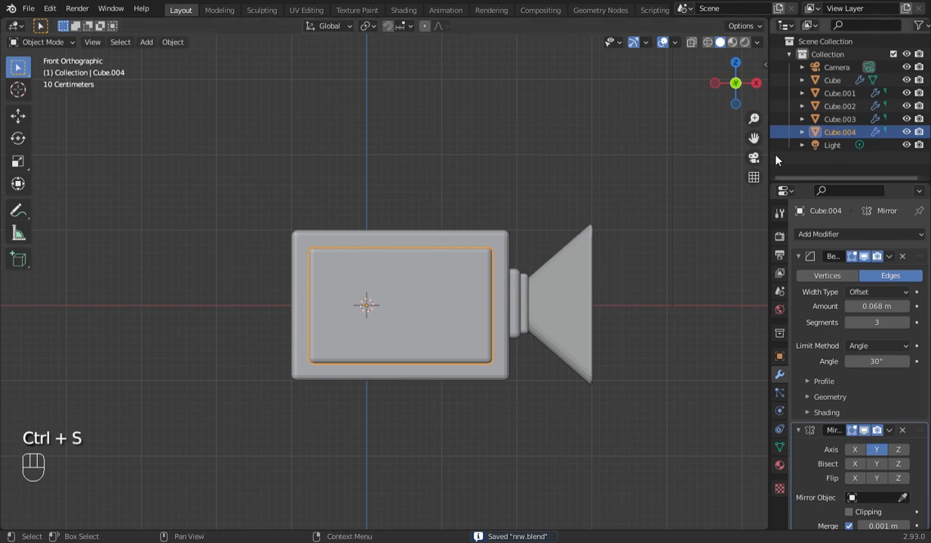
- Duplicate the outer stepped block Cube.002 and move the copy along X to protrude from the opposite end of the main box
drag(754, 139, 780, 141)
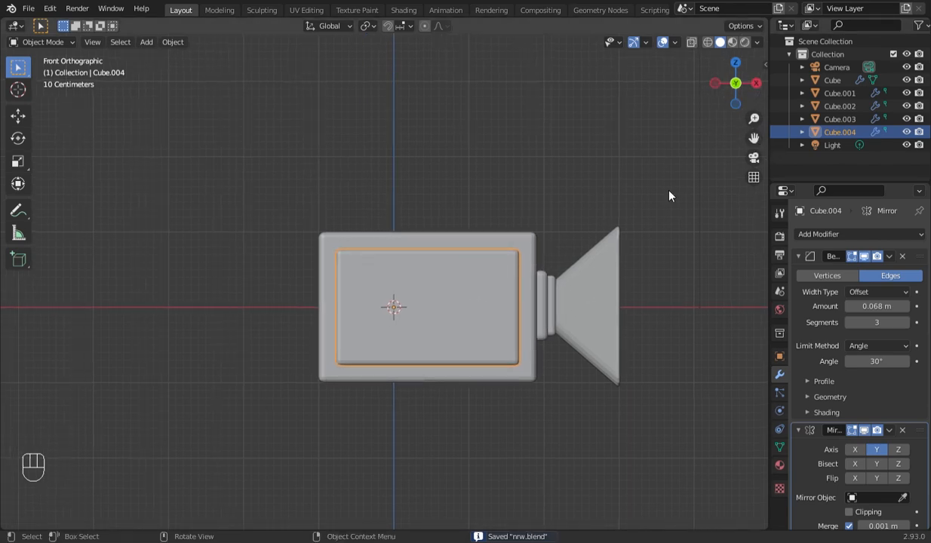
scroll(576, 313, up, 2)
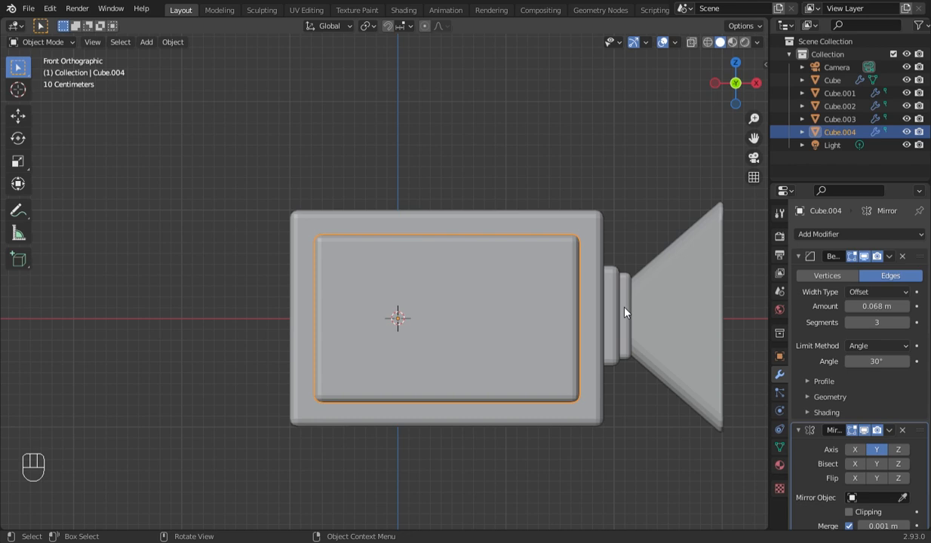
click(624, 312)
scroll(625, 312, down, 1)
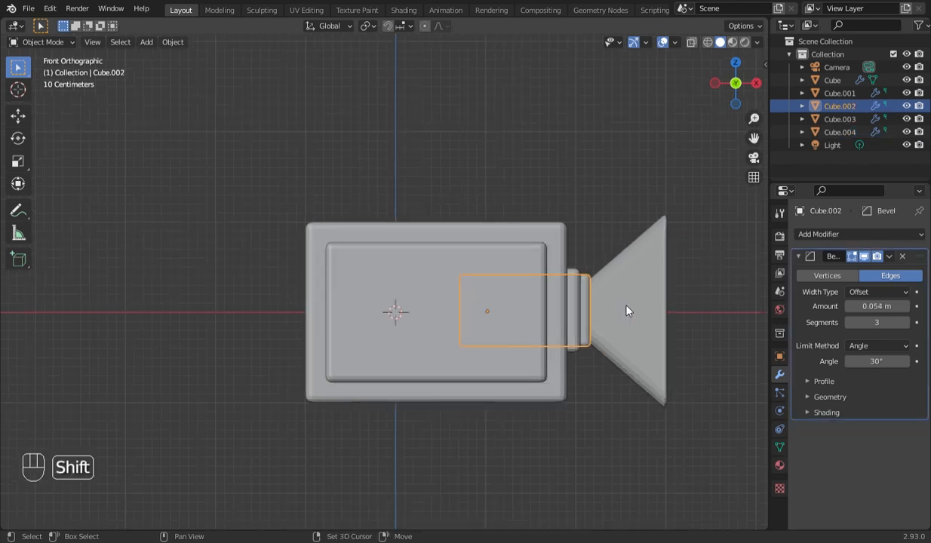
key(shift+d)
right_click(627, 310)
key(g)
key(x)
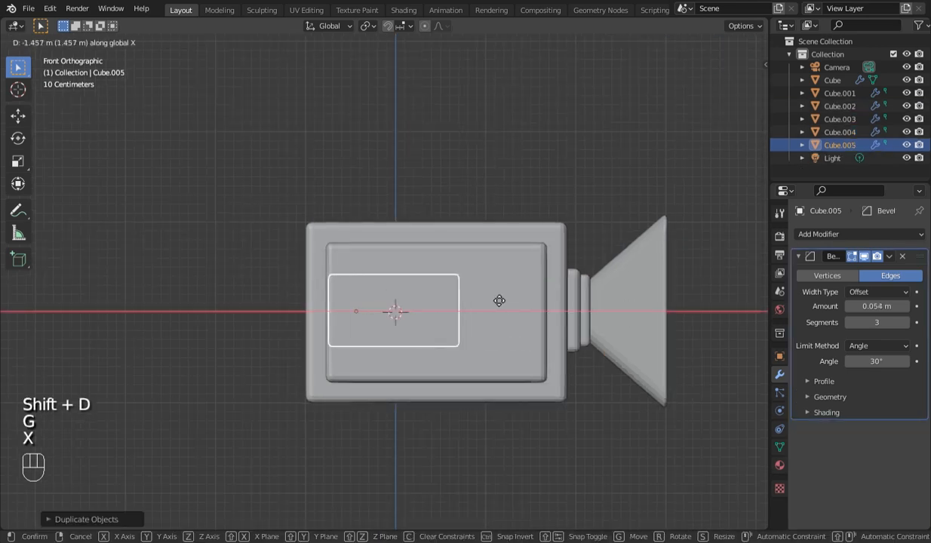
click(395, 310)
- Scale down the duplicated block Cube.005 and raise it about 0.35 m along Z
drag(753, 138, 766, 141)
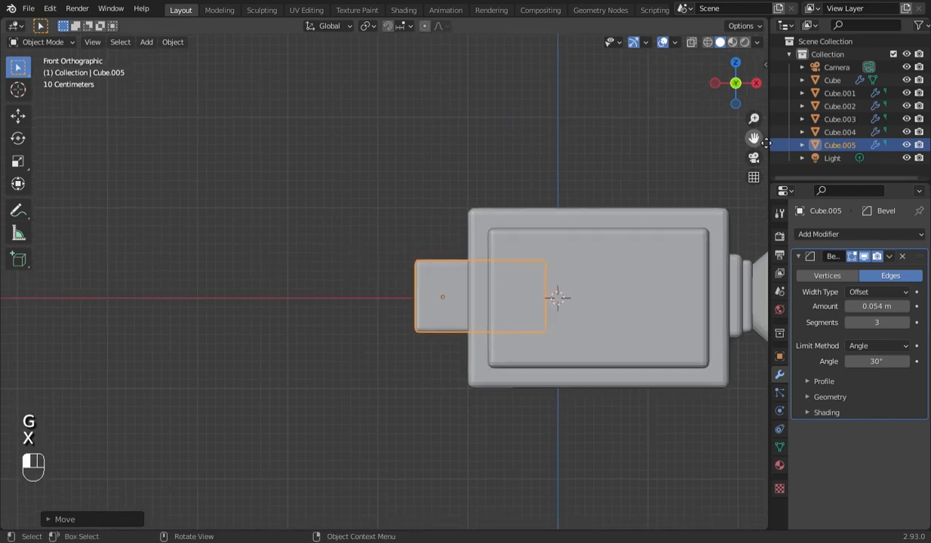
scroll(477, 317, up, 1)
scroll(476, 318, down, 2)
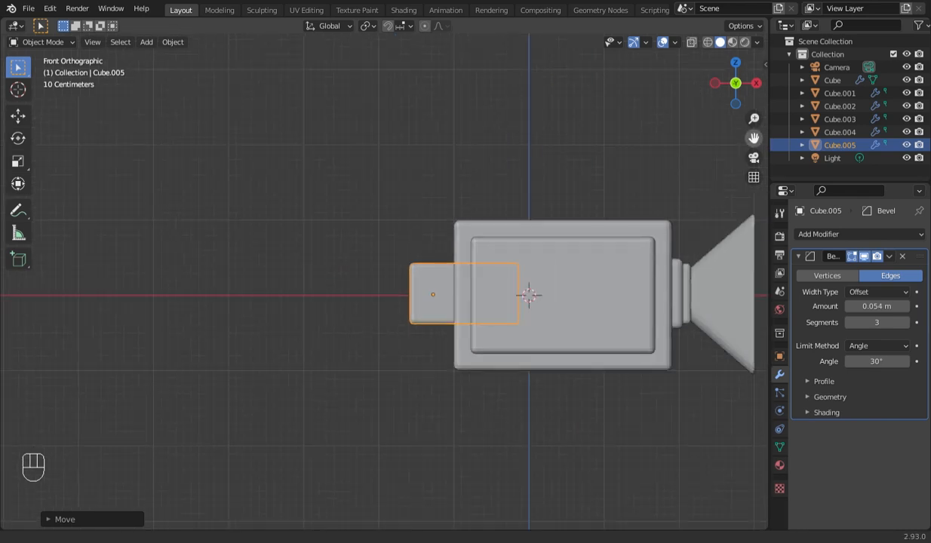
drag(754, 138, 650, 141)
key(s)
click(531, 270)
key(g)
key(z)
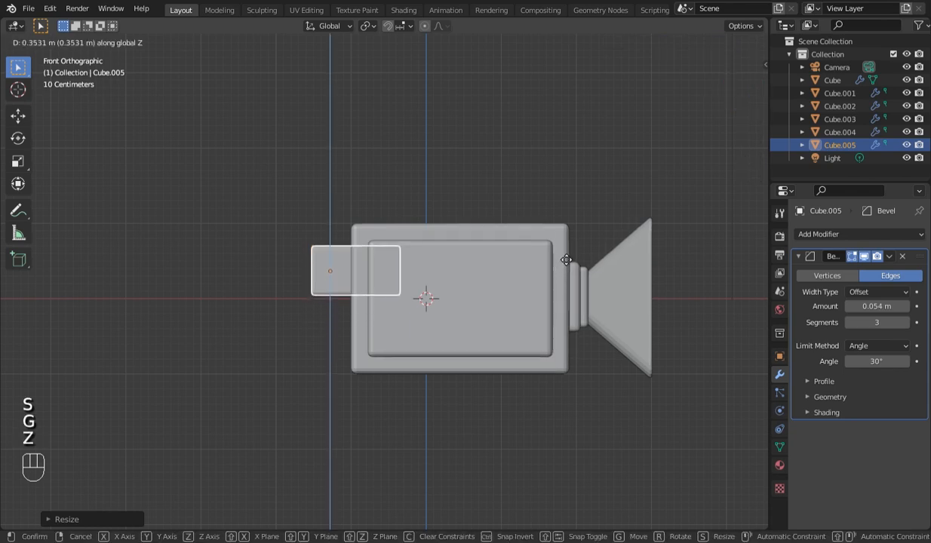
click(561, 258)
- Scale Cube.005 to about 0.78 of its size and shift it about -0.03 m along Y
scroll(558, 257, up, 1)
key(s)
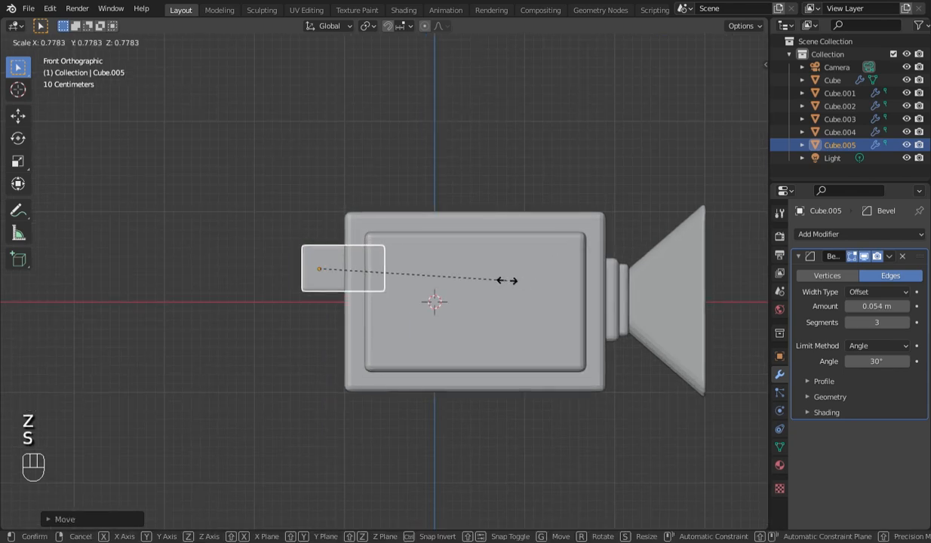
click(486, 271)
key(g)
key(y)
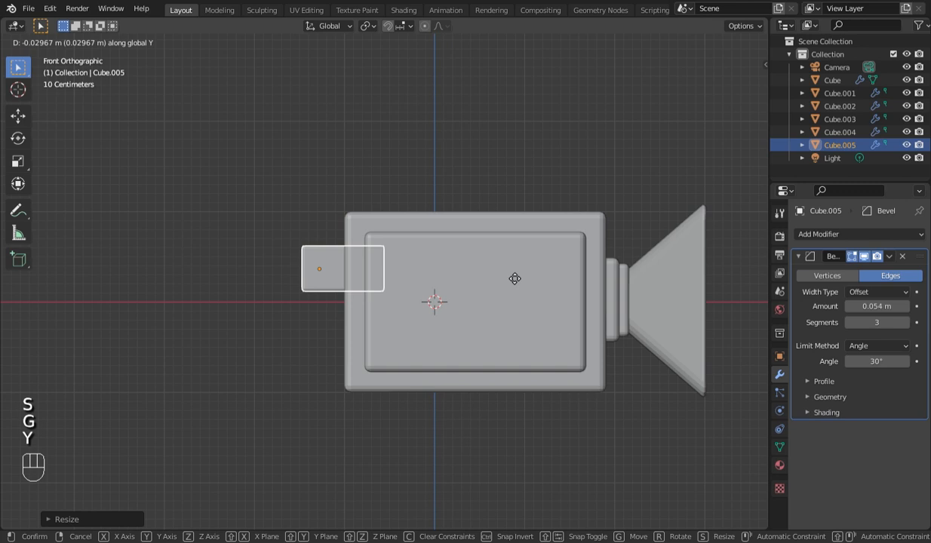
click(513, 278)
- Scale Cube.005 down further and move it along X into the main box, leaving a short end protruding
key(s)
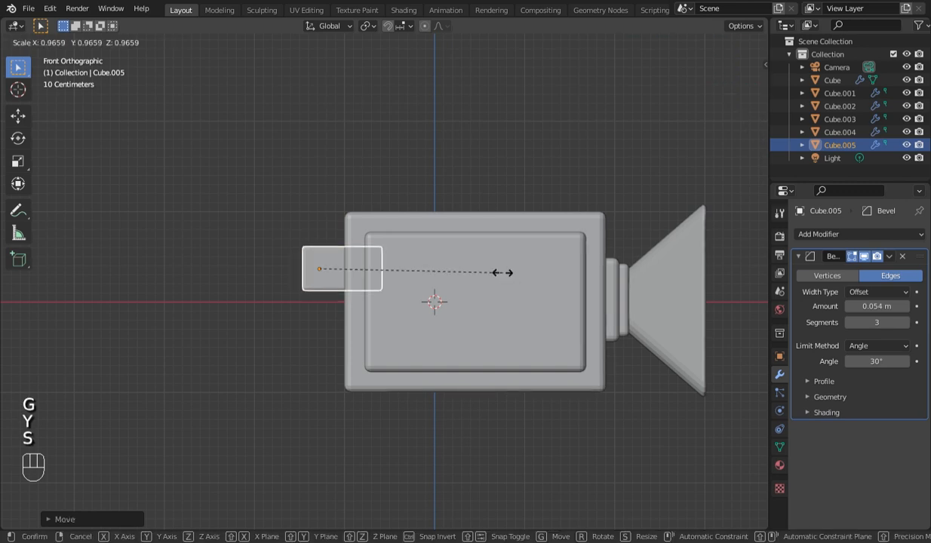
click(473, 272)
key(g)
key(x)
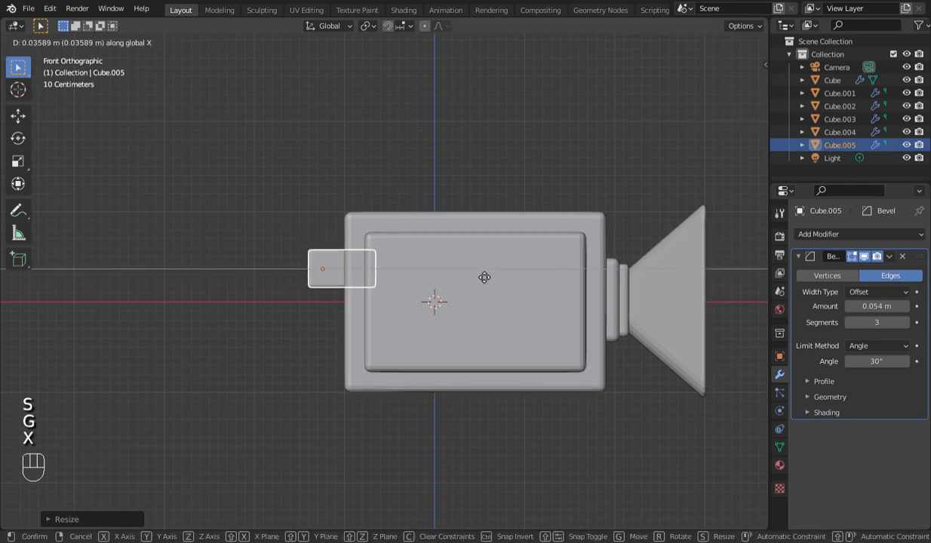
click(491, 278)
- Select the protruding outer end face of Cube.005 in Edit Mode with X-ray on
key(Tab)
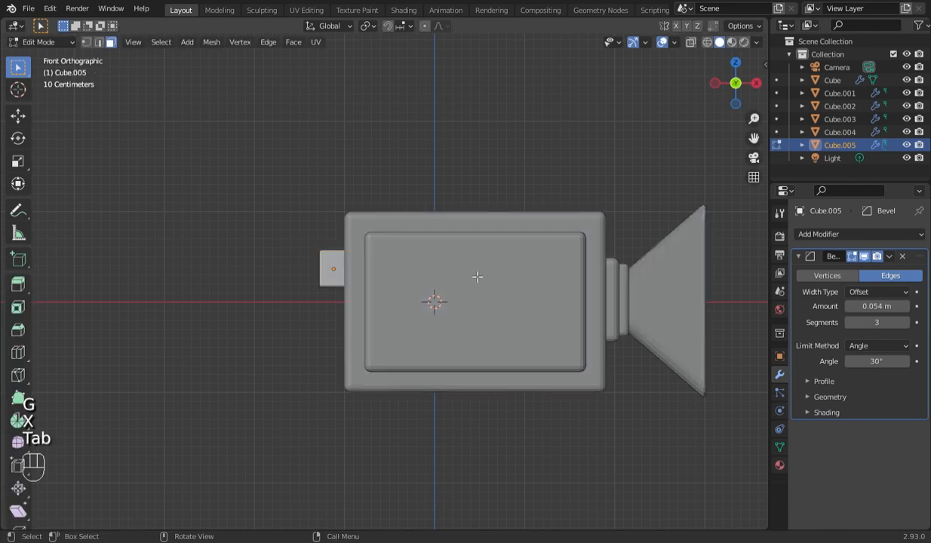
key(alt+z)
drag(294, 226, 341, 312)
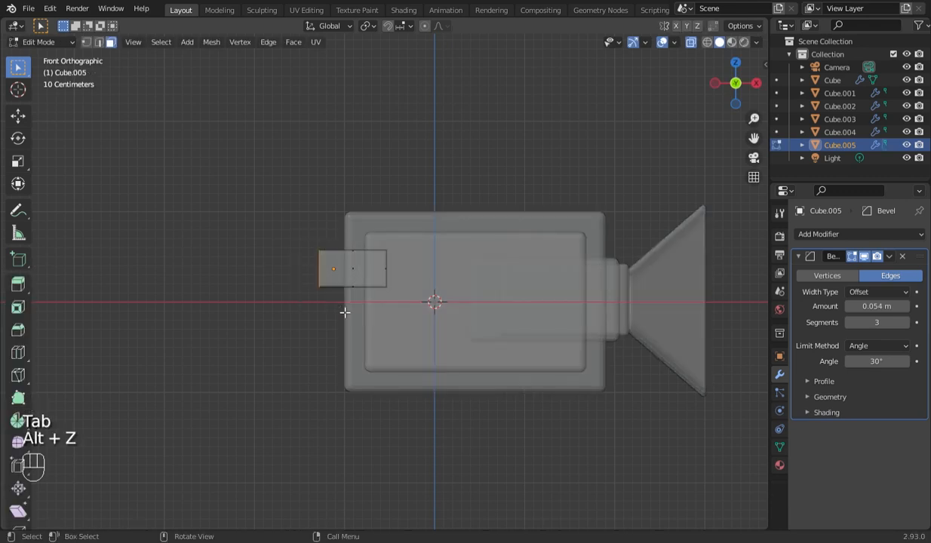
key(x)
click(341, 311)
drag(306, 252, 341, 318)
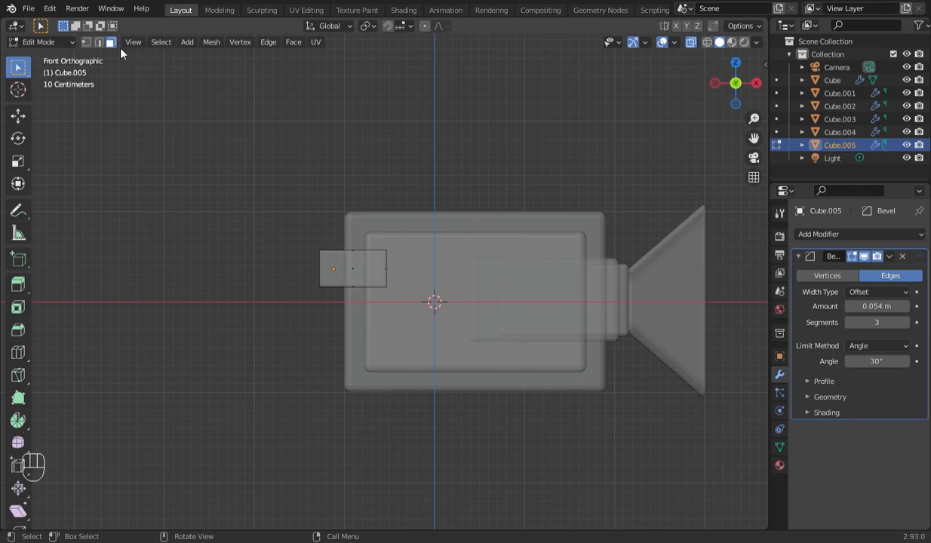
drag(302, 232, 346, 317)
- Extrude the outer end face of Cube.005 along negative X and scale it up into a flared eyepiece
key(e)
key(z)
key(x)
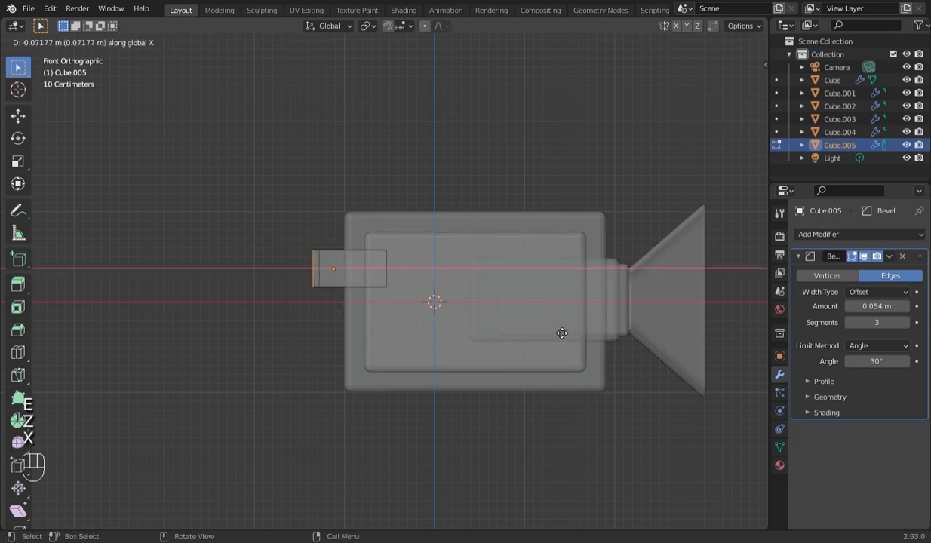
click(537, 323)
key(s)
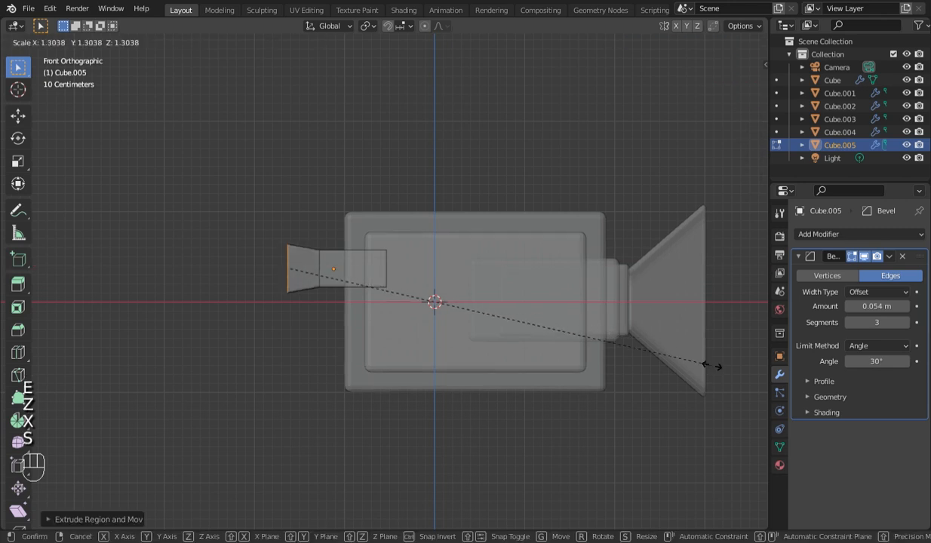
click(742, 377)
- Select the edges of Cube.005's end inside the main box, using Edit Mode with X-ray on
key(Tab)
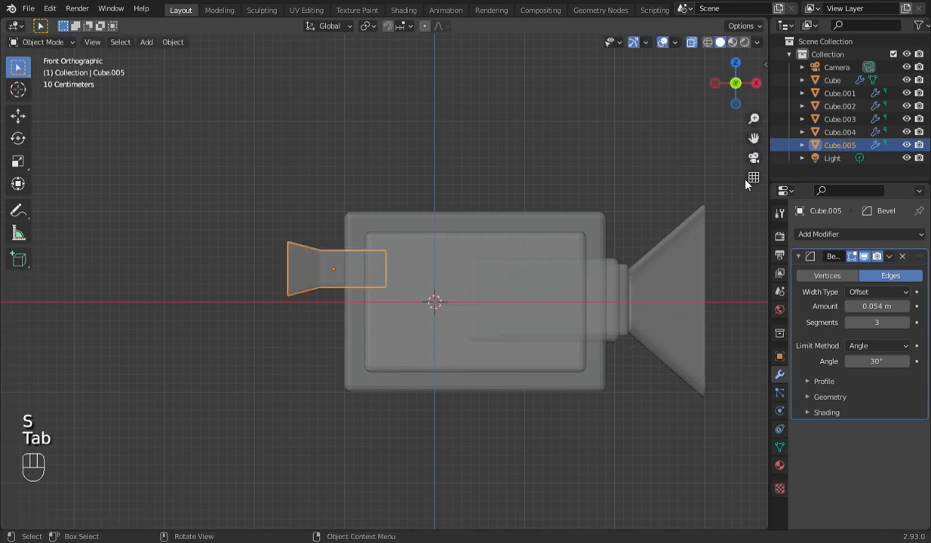
click(691, 44)
key(Tab)
key(alt+z)
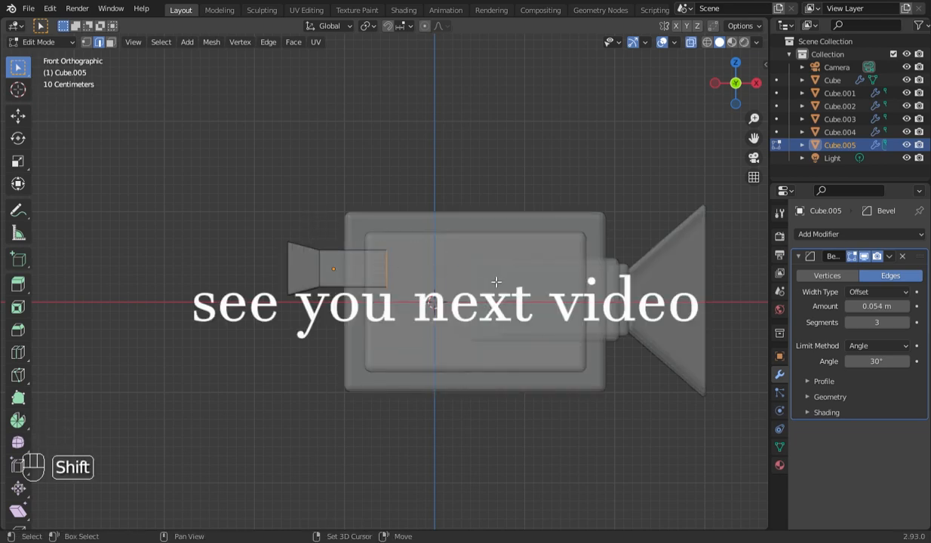
key(shift+d)
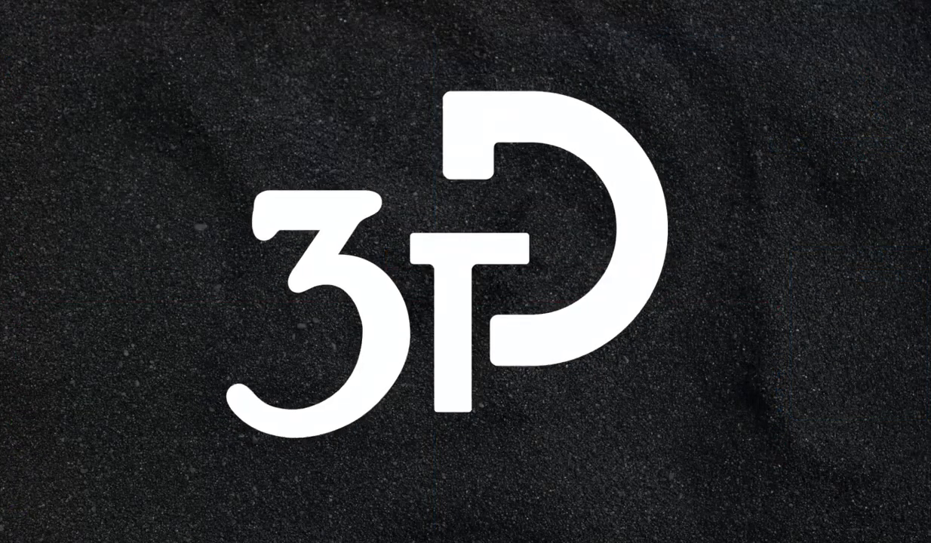